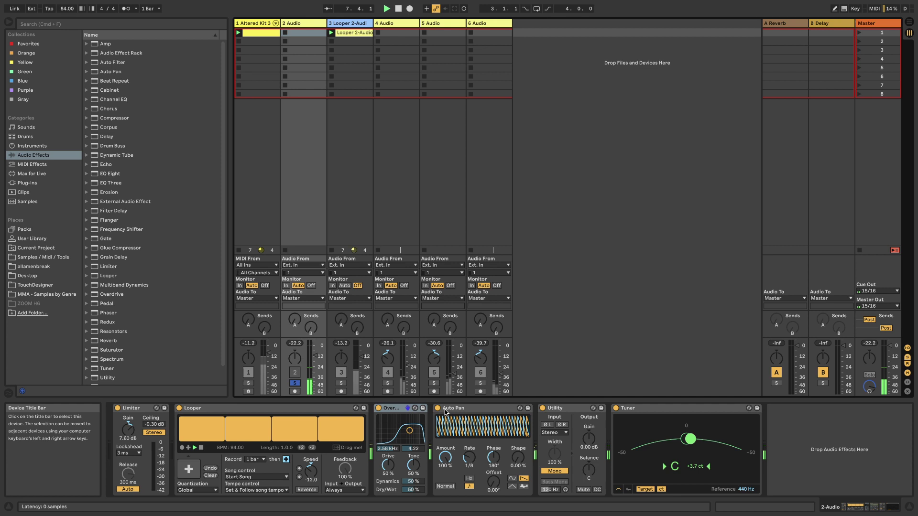
# - Solo the Looper 2-Audio track and set the Auto Pan phase on track 2 to 0°
pyautogui.click(341, 383)
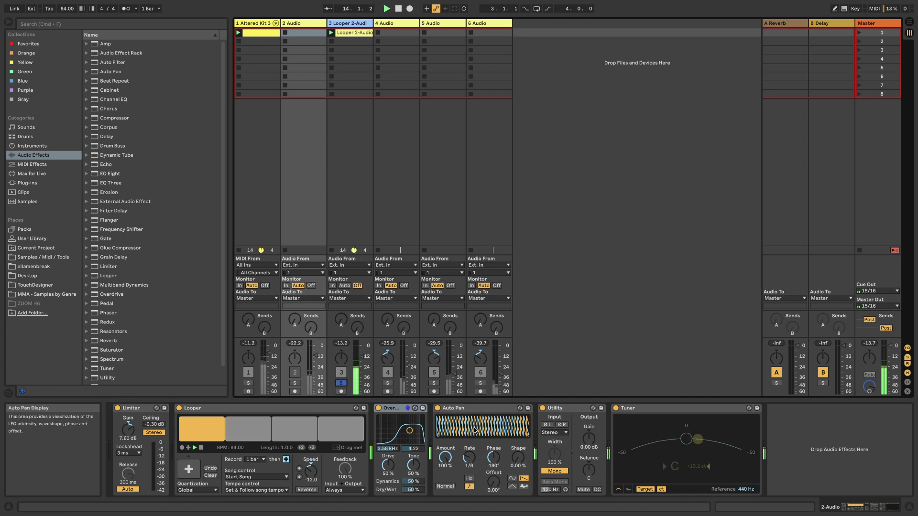
pyautogui.moveTo(494, 457); pyautogui.dragTo(494, 500)
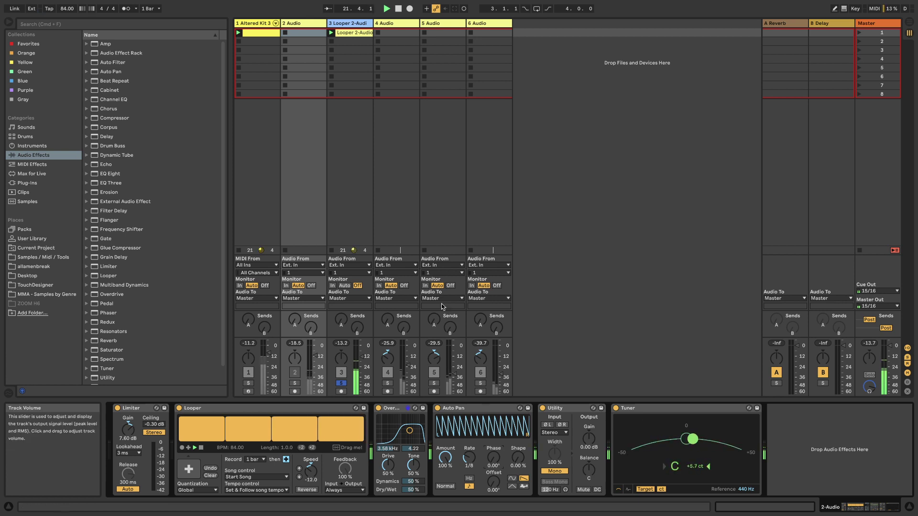
# - Solo track 4 as well and inspect the Tape Cassette 2 plug-in window in its device chain
pyautogui.click(387, 384)
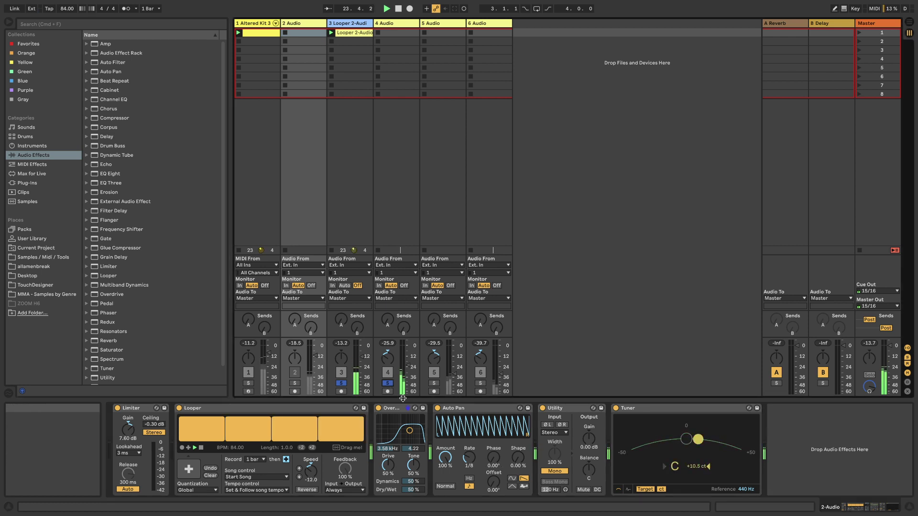
pyautogui.click(395, 23)
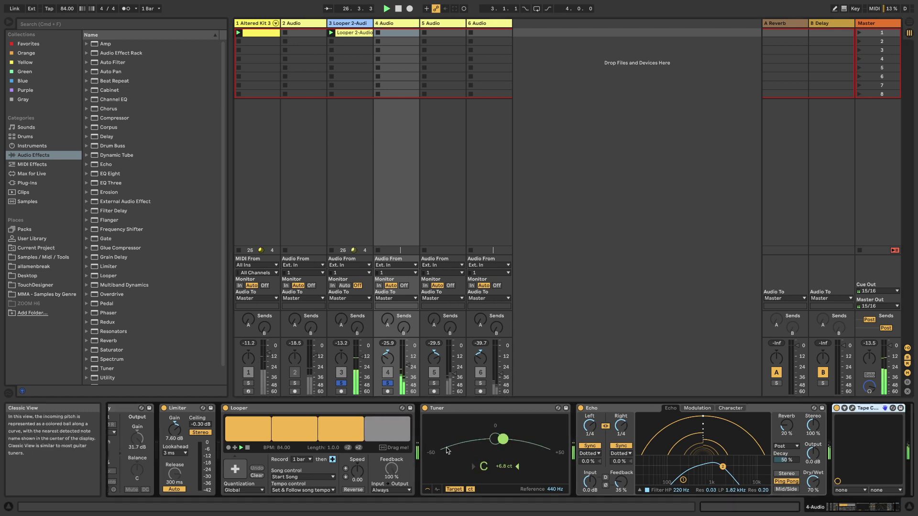
pyautogui.hscroll(2, 440, 450)
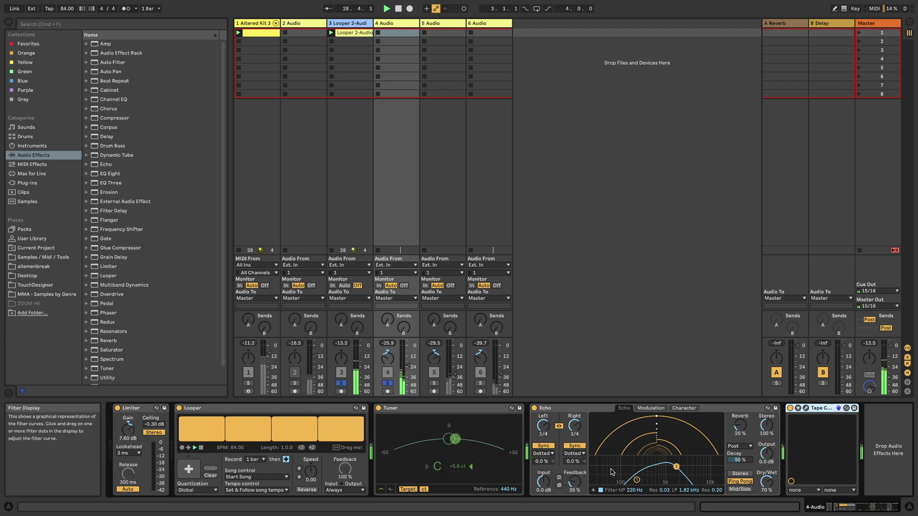
pyautogui.click(806, 408)
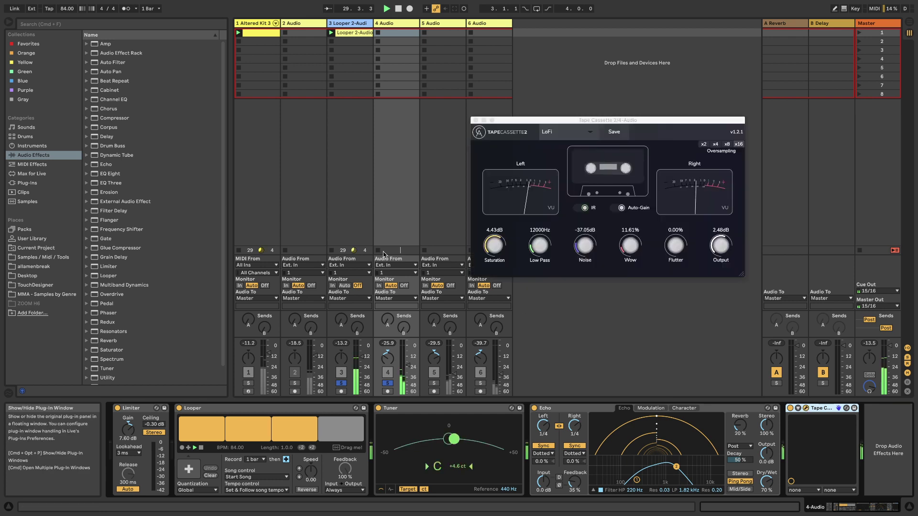
pyautogui.click(476, 120)
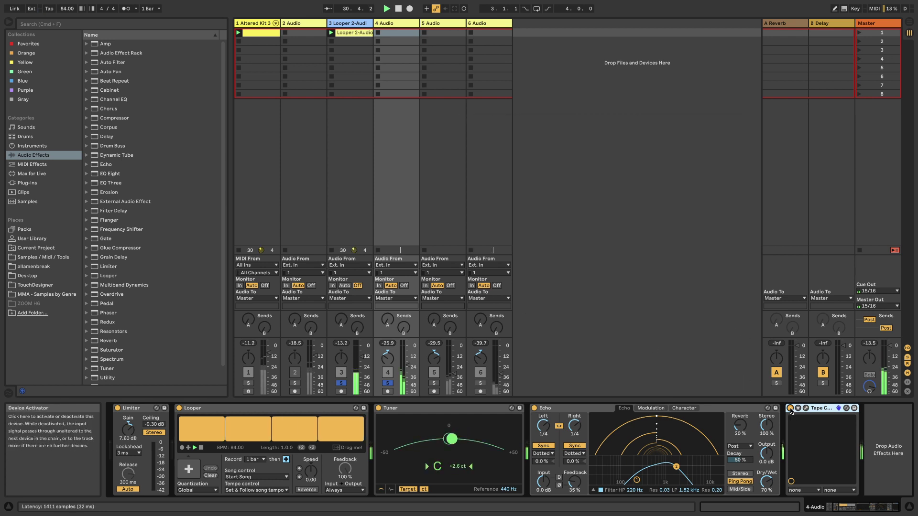
# - Compare track 4 with Echo bypassed and active, and move the re-enabled Tape Cassette plug-in ahead of Echo
pyautogui.click(534, 408)
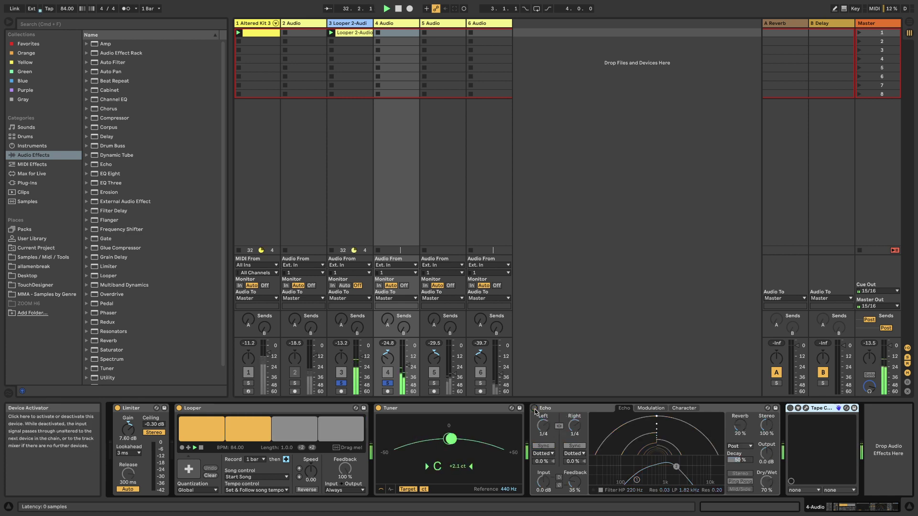
pyautogui.click(534, 408)
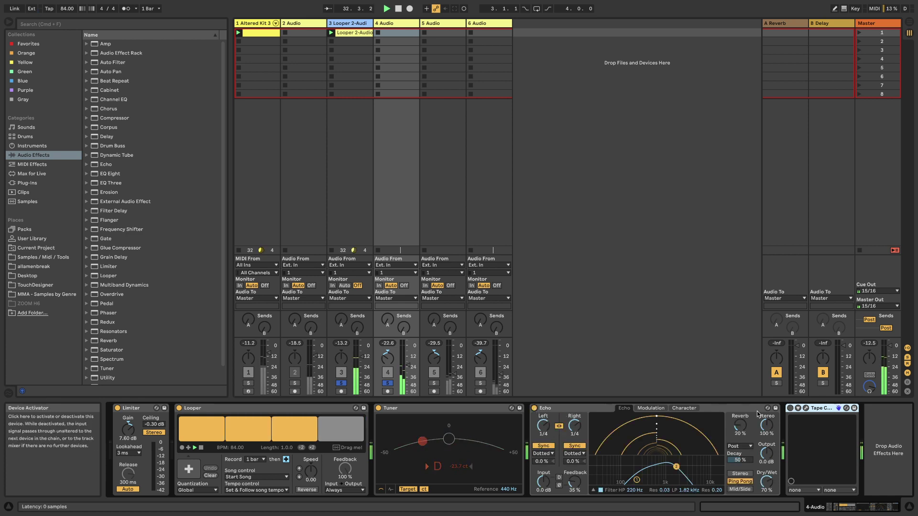
pyautogui.click(790, 410)
pyautogui.moveTo(821, 409); pyautogui.dragTo(555, 427)
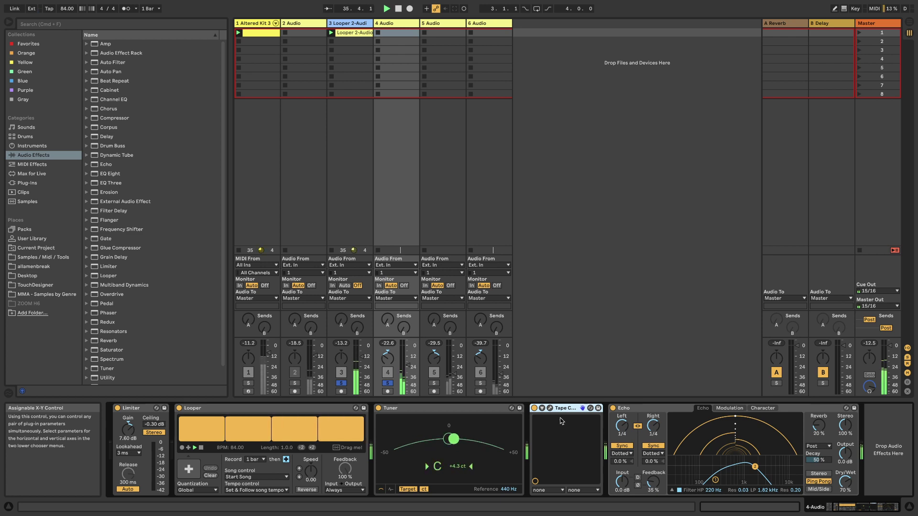
# - Solo track 5 too and compare its device chain with the one on track 4
pyautogui.click(434, 383)
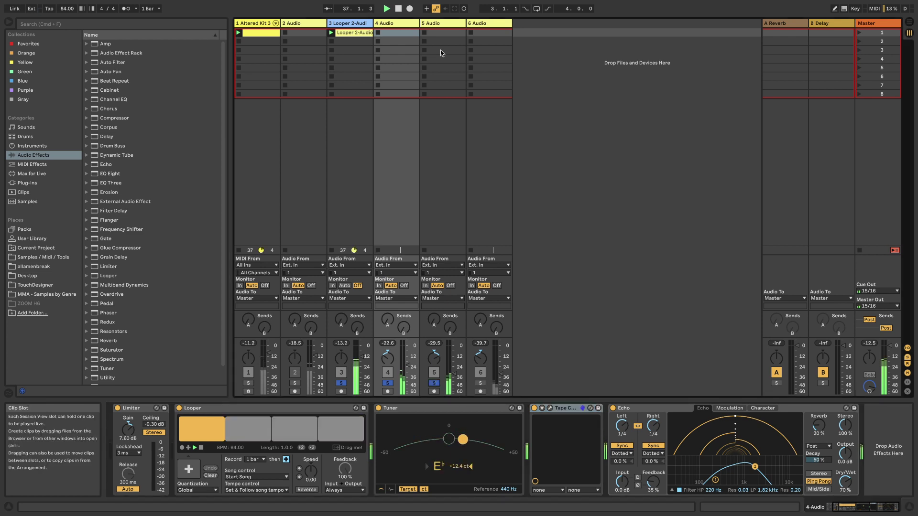
pyautogui.click(447, 28)
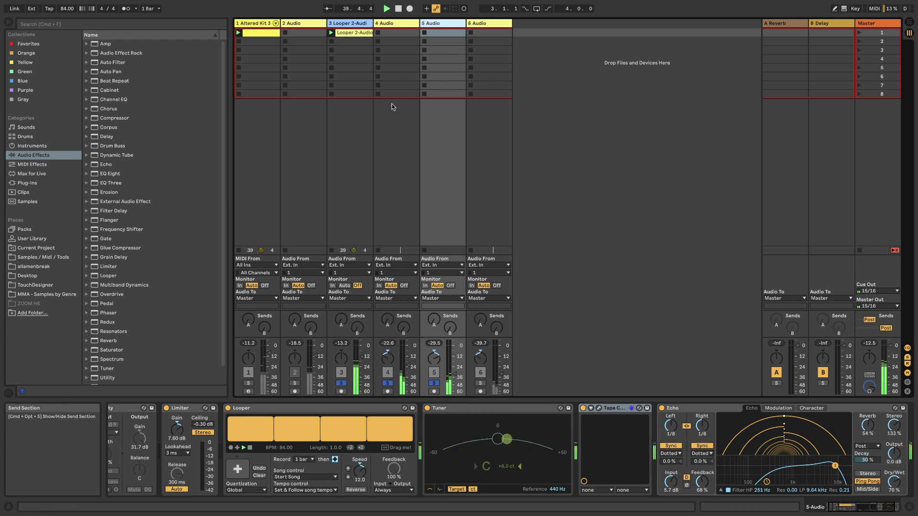
pyautogui.click(387, 24)
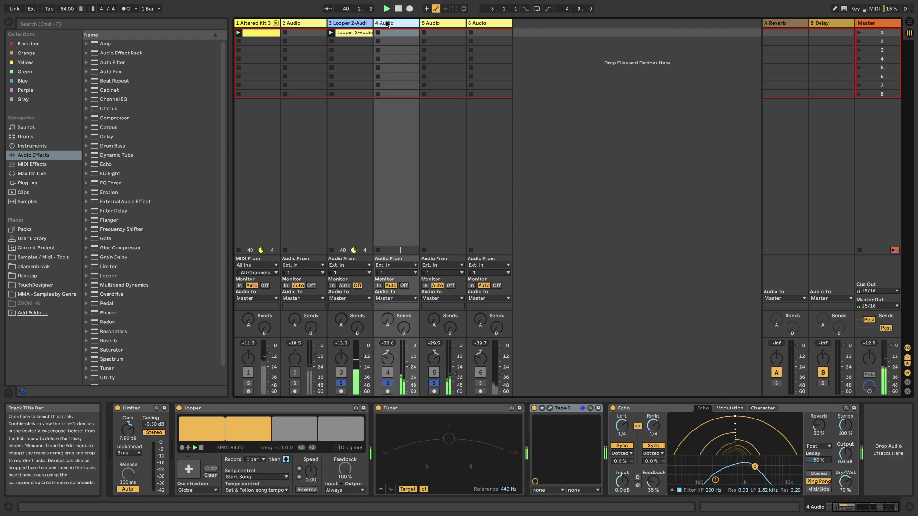
pyautogui.click(439, 25)
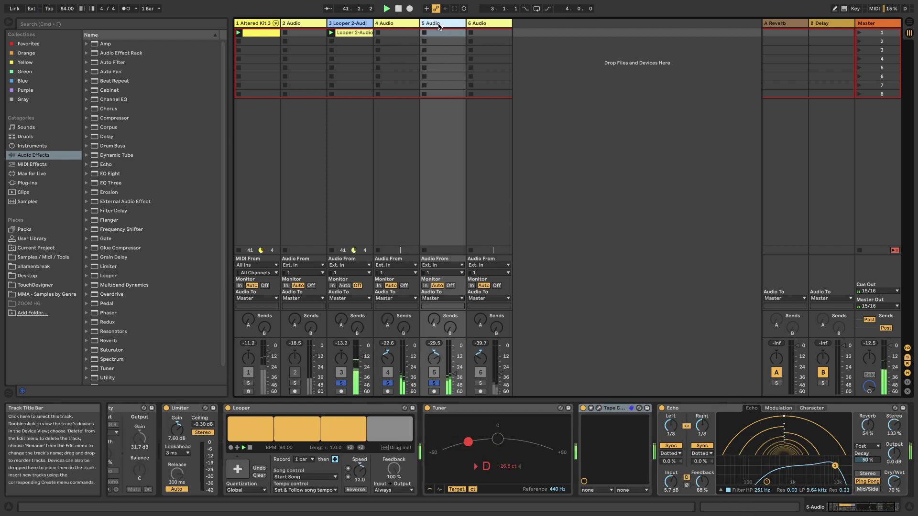
pyautogui.hscroll(2, 650, 461)
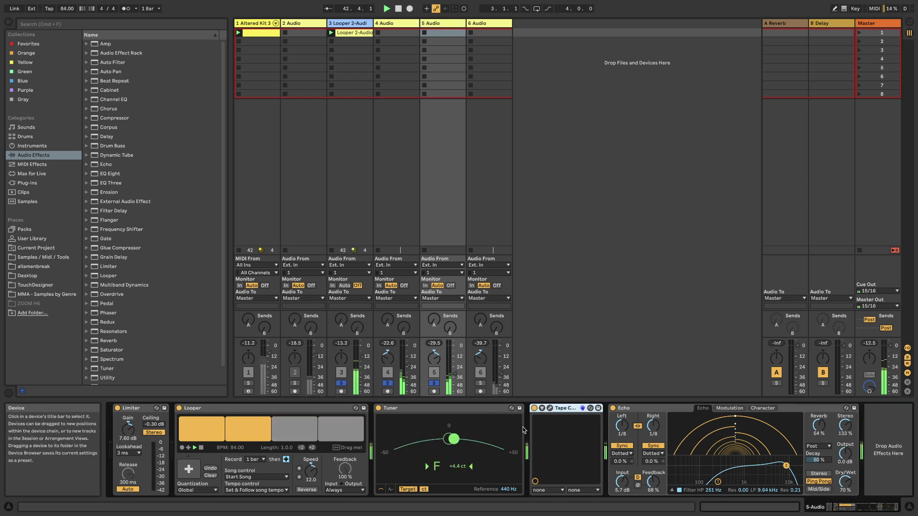
# - Solo track 6 and show its device chain, and solo track 2 to hear it alone
pyautogui.click(480, 383)
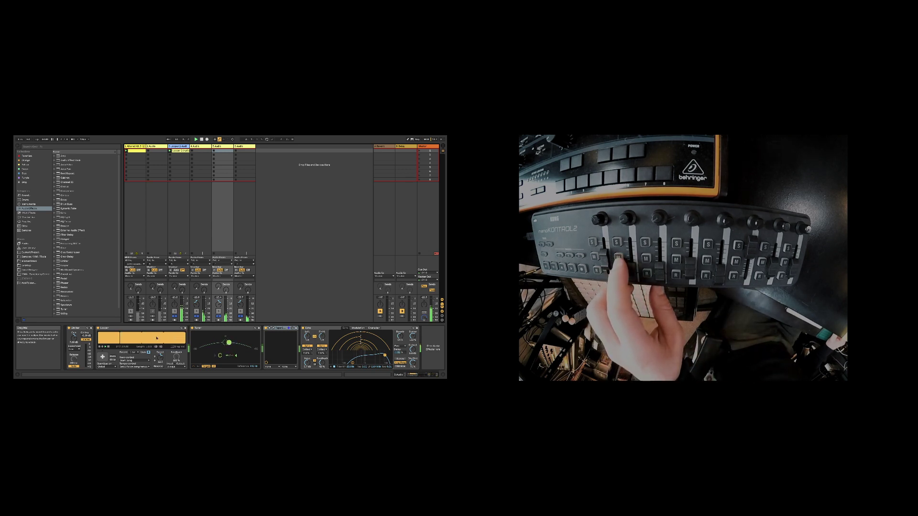
pyautogui.click(239, 147)
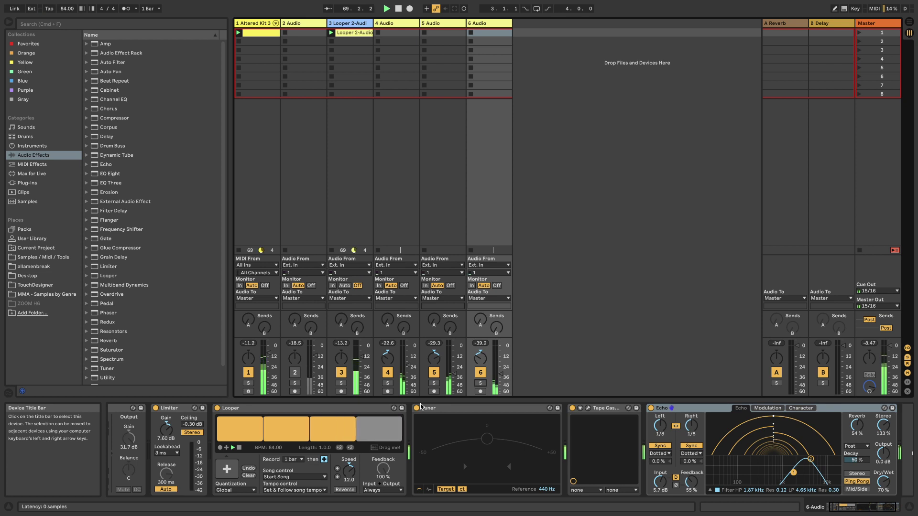
pyautogui.click(295, 383)
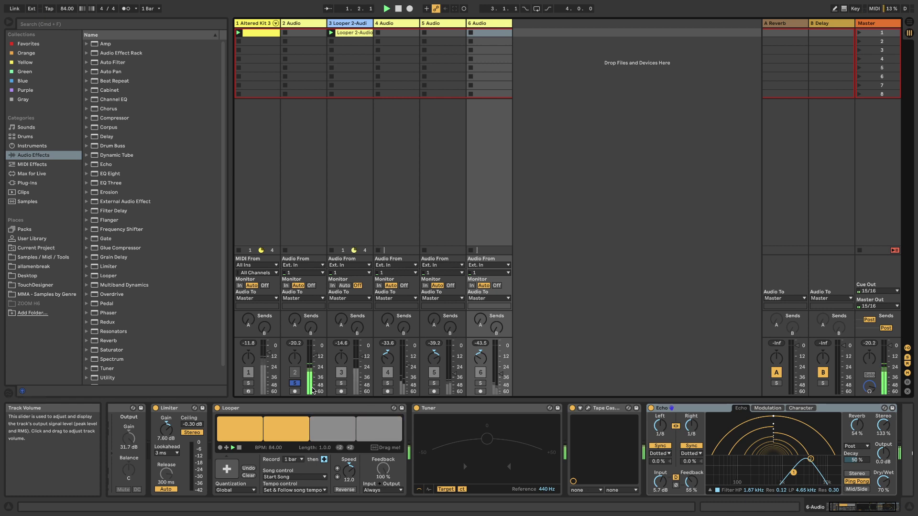
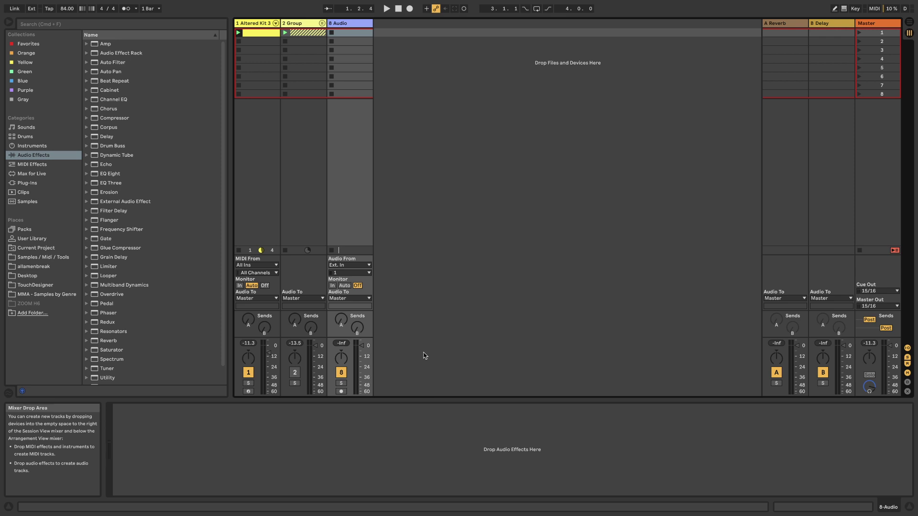
# - Set the 8 Audio track's external input channel to 2 and arm the track for recording
pyautogui.click(348, 265)
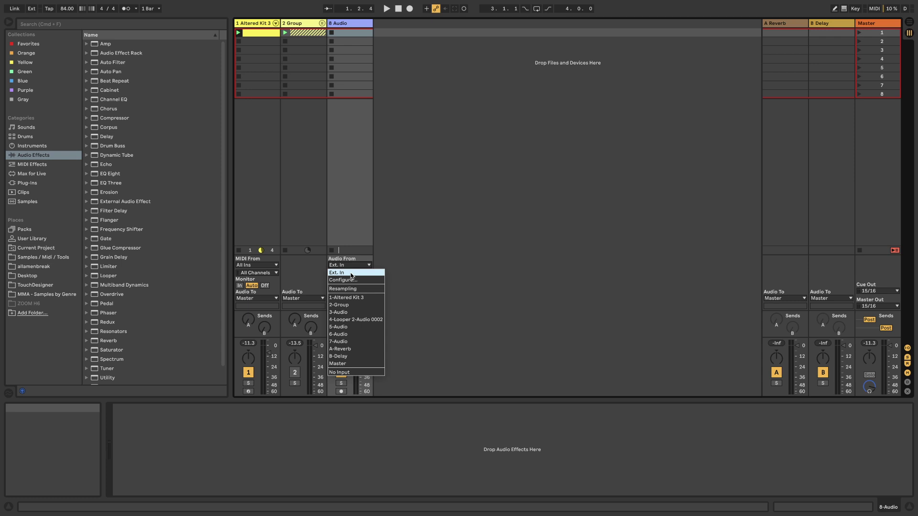
pyautogui.click(501, 286)
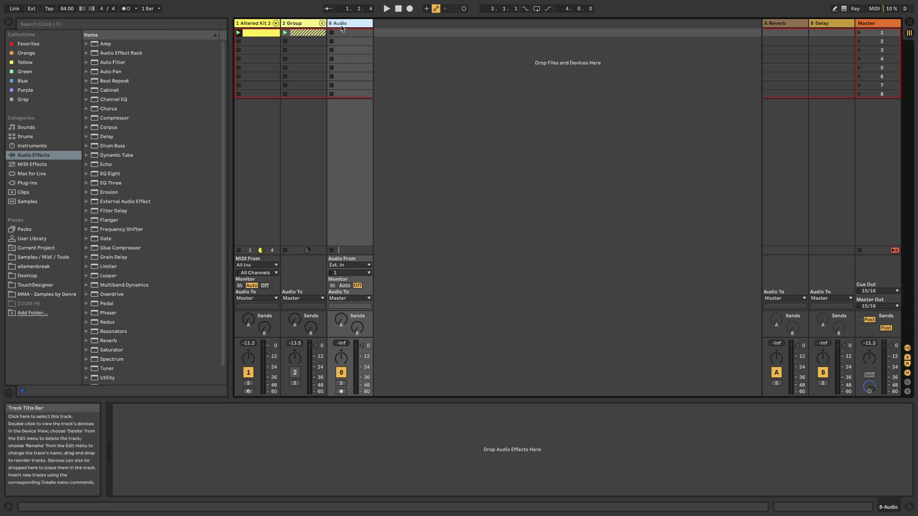
pyautogui.click(350, 273)
pyautogui.click(346, 346)
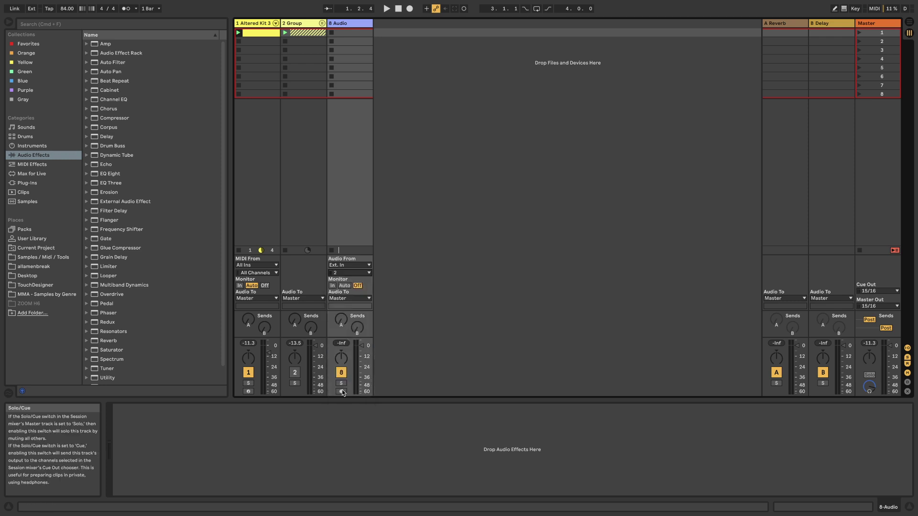
pyautogui.click(342, 390)
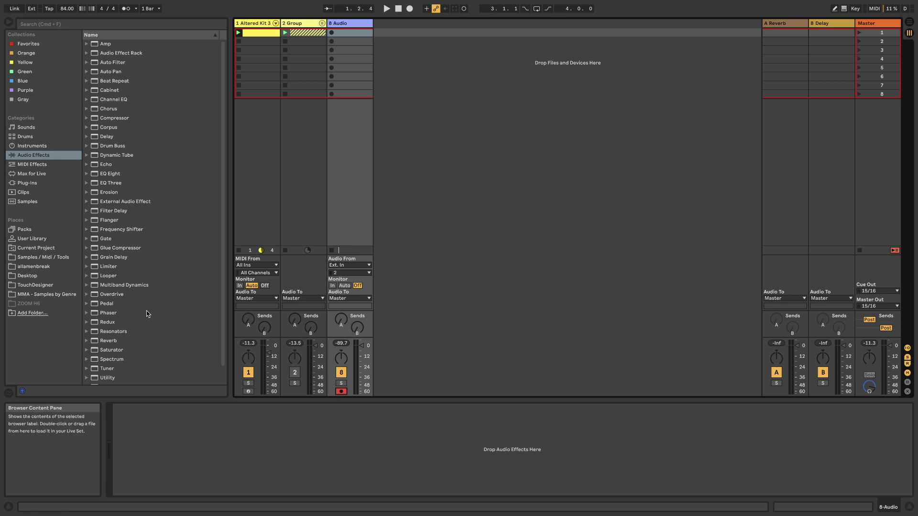
# - Add the Looper audio effect to the 8 Audio track
pyautogui.scroll(-1, 117, 272)
pyautogui.moveTo(117, 271); pyautogui.dragTo(212, 434)
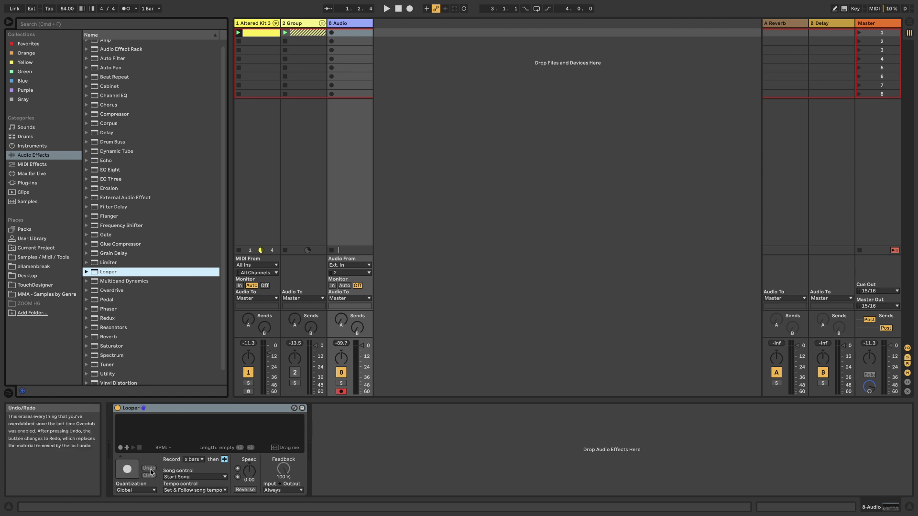
pyautogui.click(165, 410)
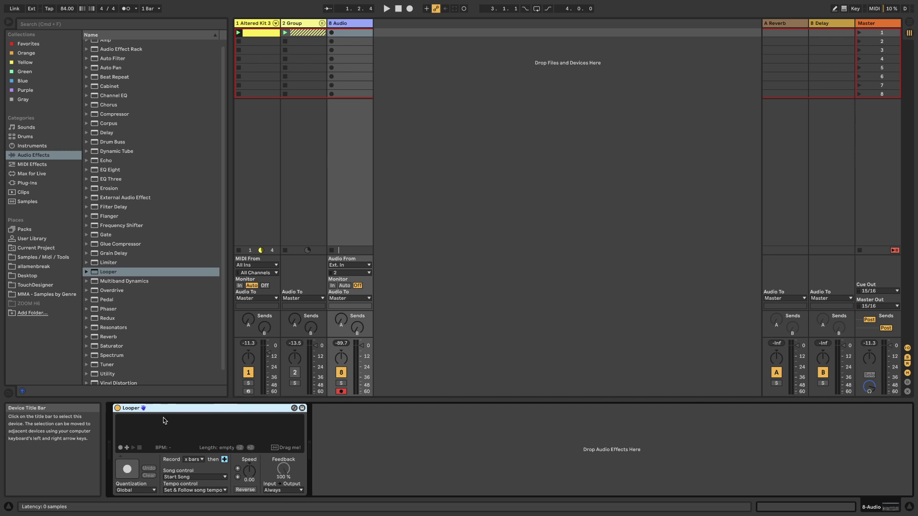
# - Review Looper's quantization options and briefly play the song before stopping it
pyautogui.click(138, 493)
pyautogui.click(139, 492)
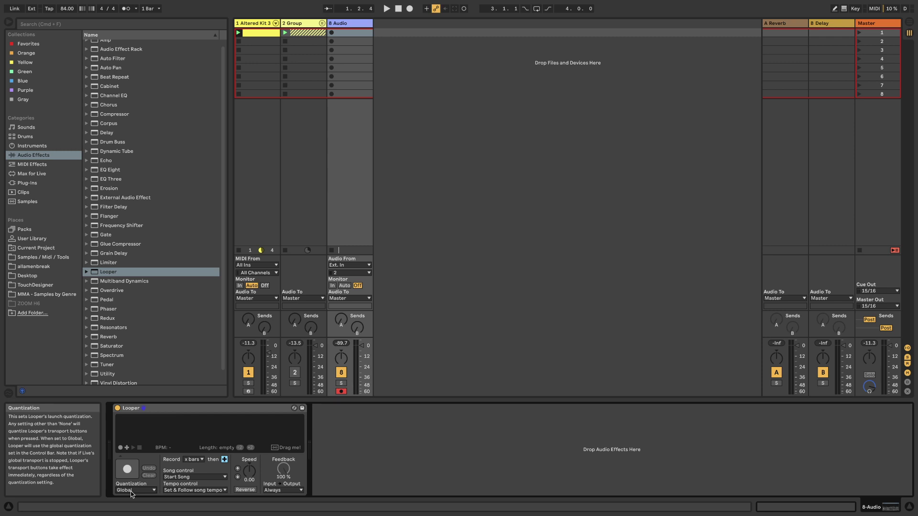
pyautogui.press('space')
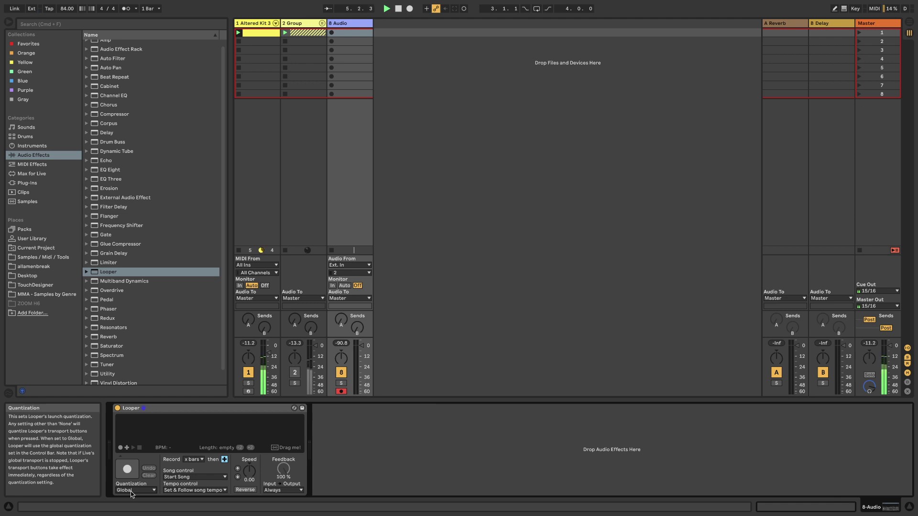
pyautogui.press('space')
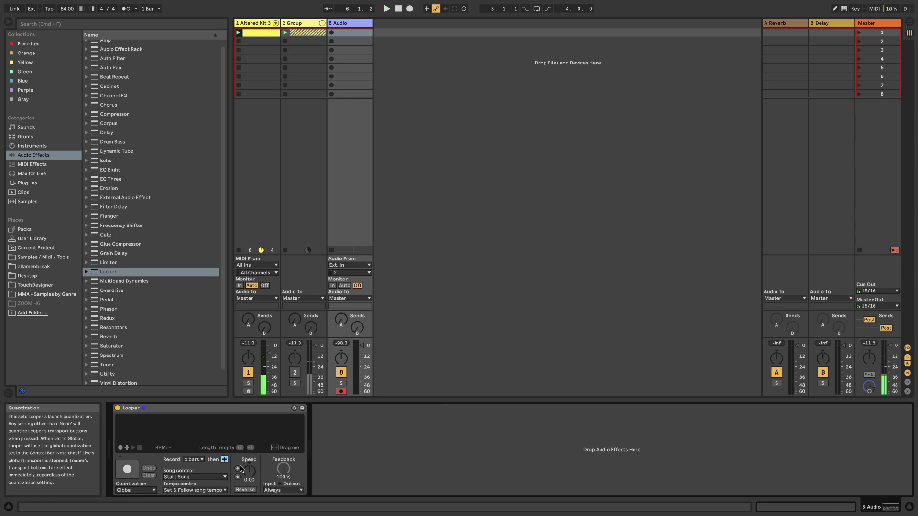
# - Set Looper's record length to 1 bar and its tempo control to Follow song tempo, reviewing the song control options
pyautogui.click(193, 460)
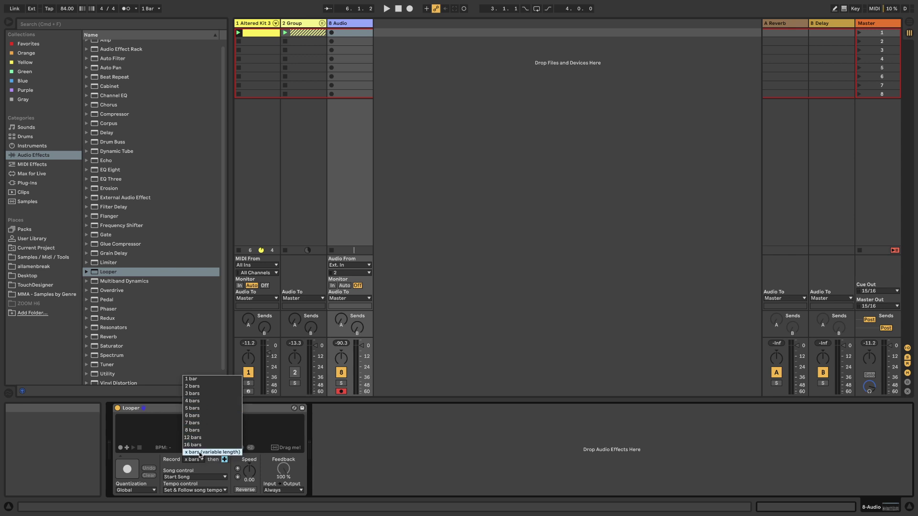
pyautogui.click(194, 381)
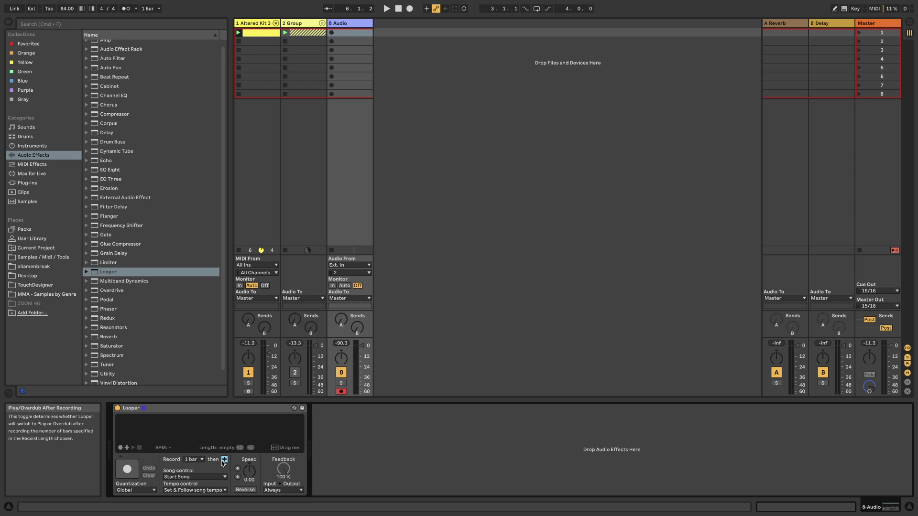
pyautogui.click(189, 478)
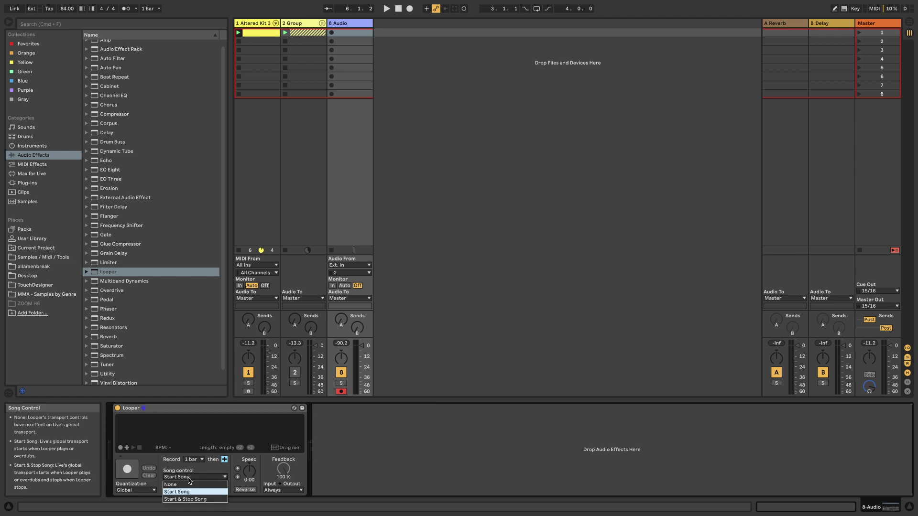
pyautogui.click(207, 471)
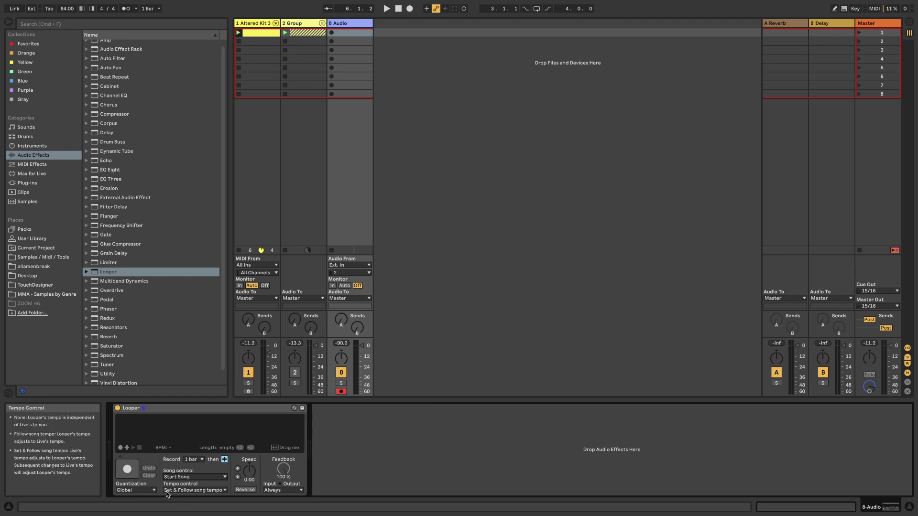
pyautogui.click(218, 491)
pyautogui.click(197, 478)
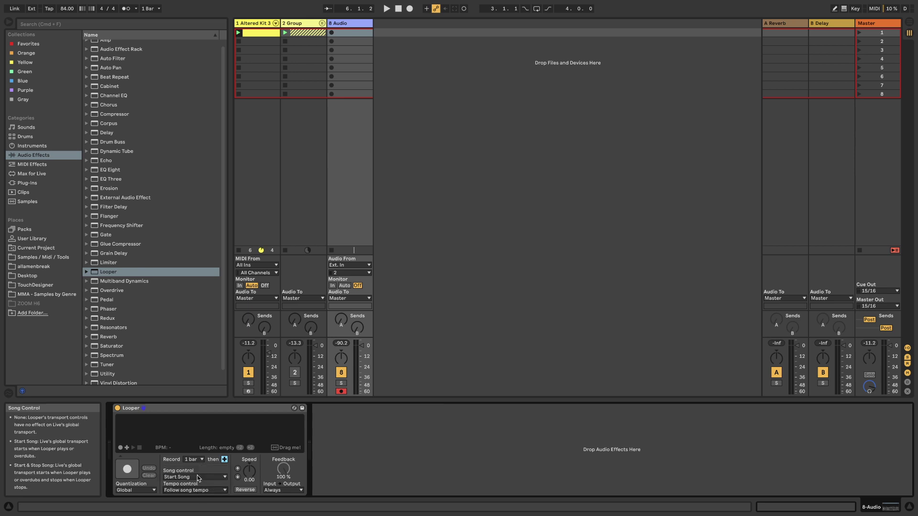
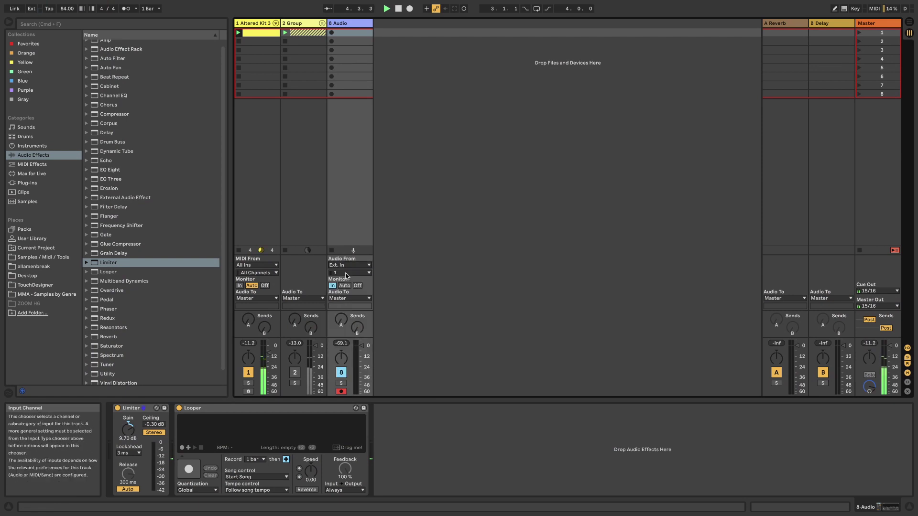
# - Select input channel 1 for the 8 Audio track and record a one-bar loop in Looper, ending overdub in playback
pyautogui.click(347, 274)
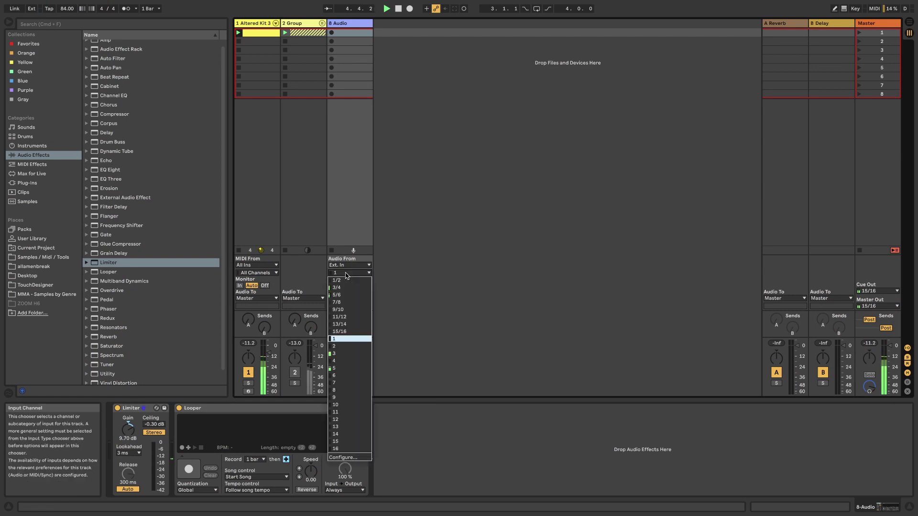
pyautogui.click(342, 340)
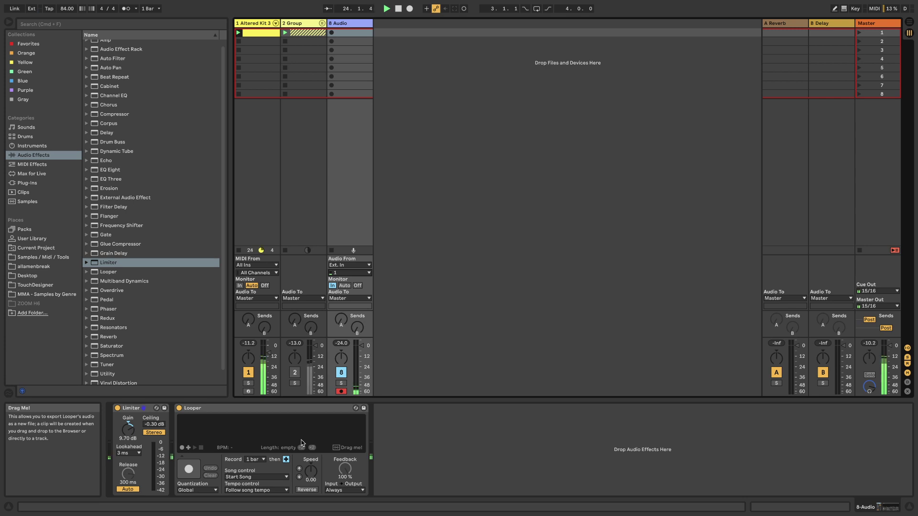
pyautogui.click(187, 470)
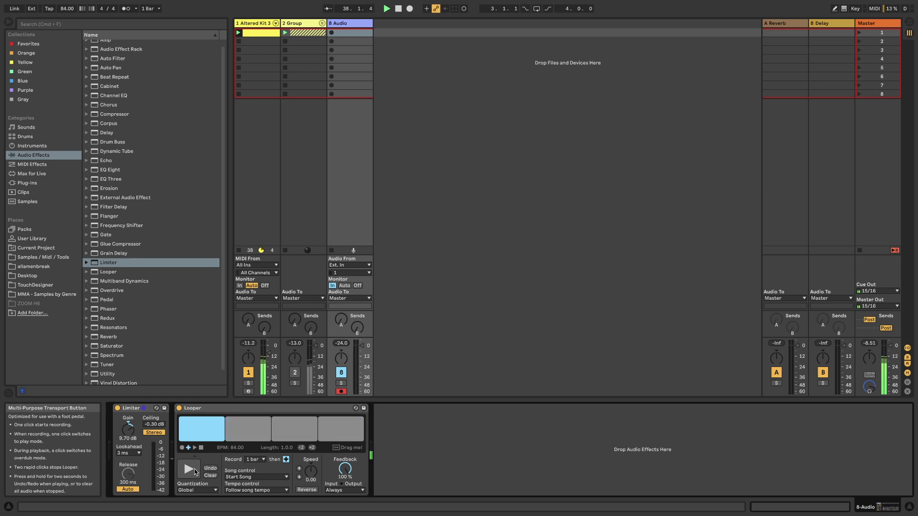
pyautogui.click(195, 472)
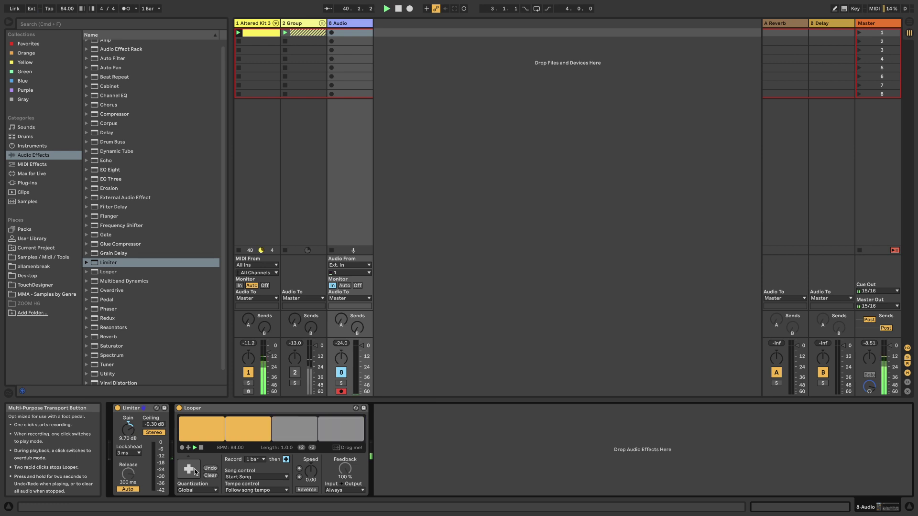
# - Lower the 8 Audio track's volume and add Echo after Looper with Reverb at 35%, leaving the effect bypassed
pyautogui.click(115, 162)
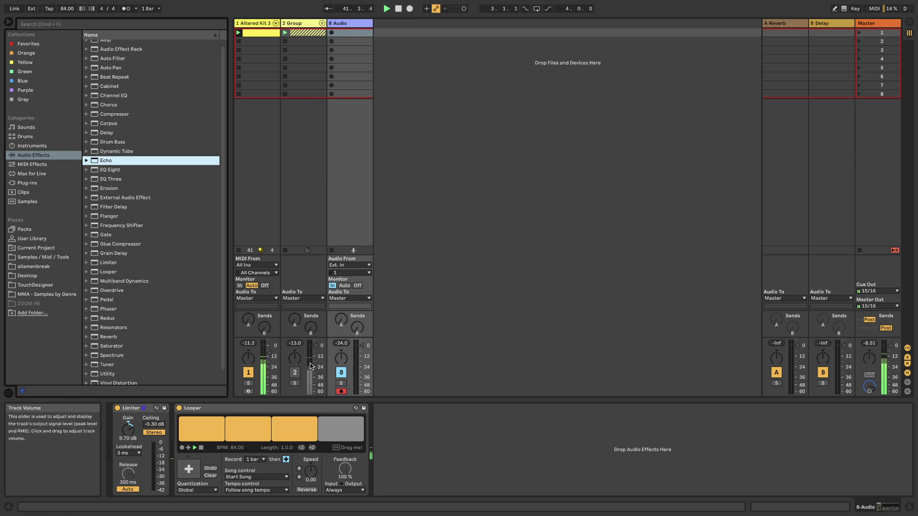
pyautogui.moveTo(365, 348)
pyautogui.mouseDown()
pyautogui.moveTo(363, 371)
pyautogui.moveTo(361, 355)
pyautogui.mouseUp()
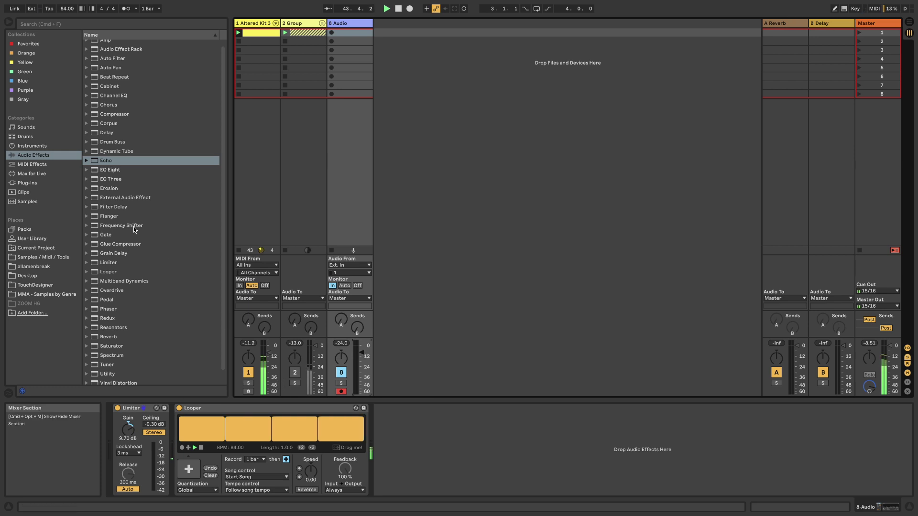
pyautogui.doubleClick(115, 162)
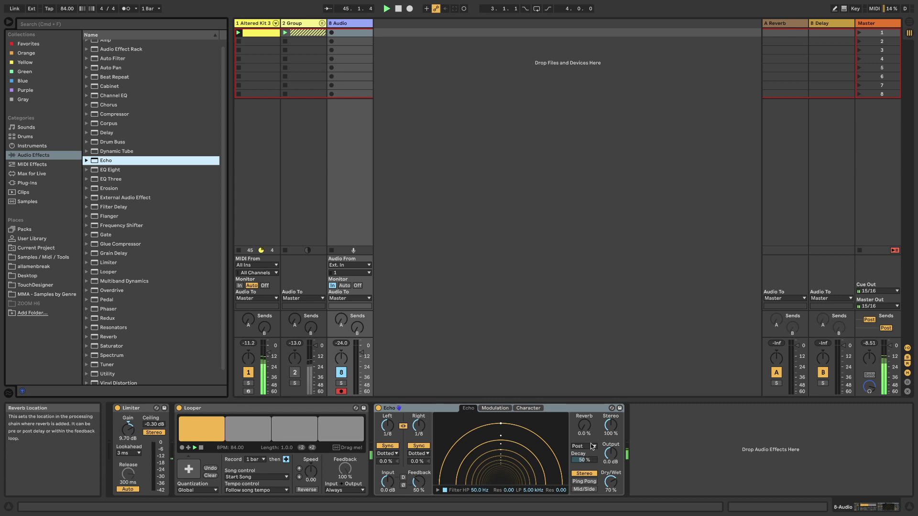
pyautogui.moveTo(584, 433); pyautogui.dragTo(584, 416)
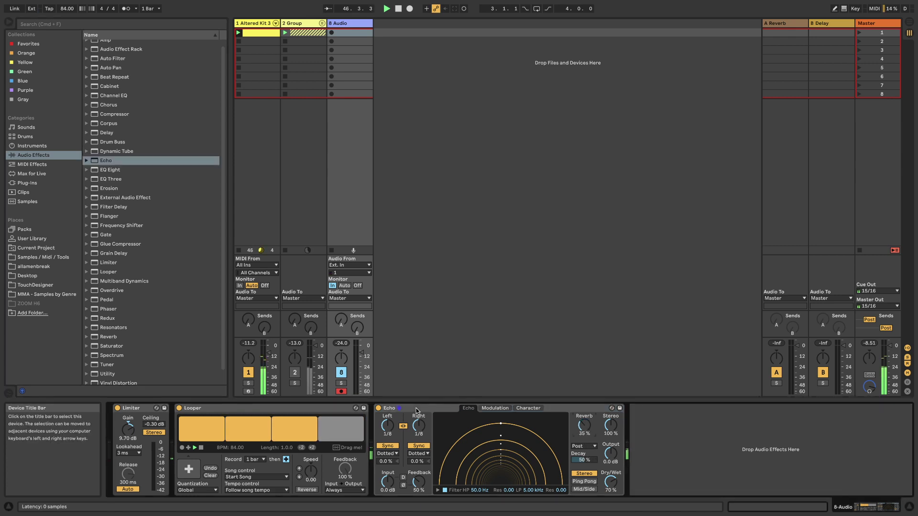
pyautogui.click(379, 410)
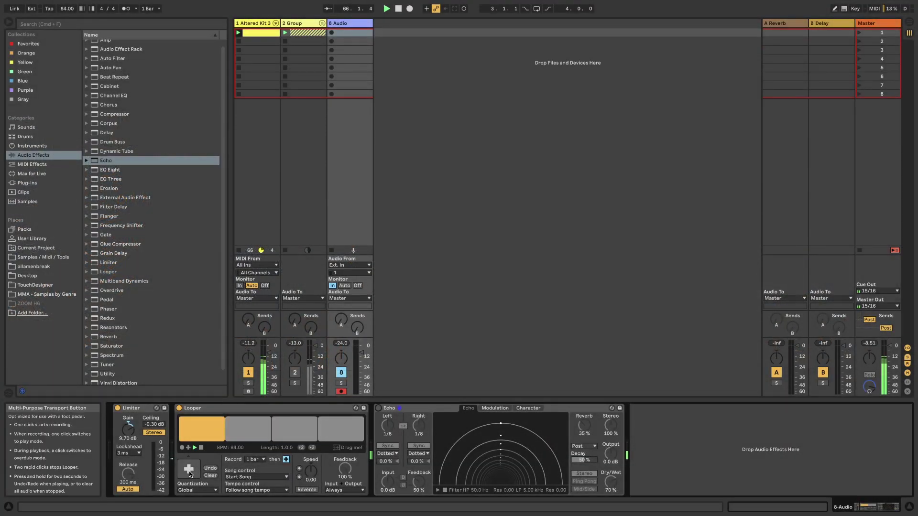
# - Overdub two passes onto the 8 Audio Looper's loop, returning it to playback after each pass
pyautogui.click(190, 472)
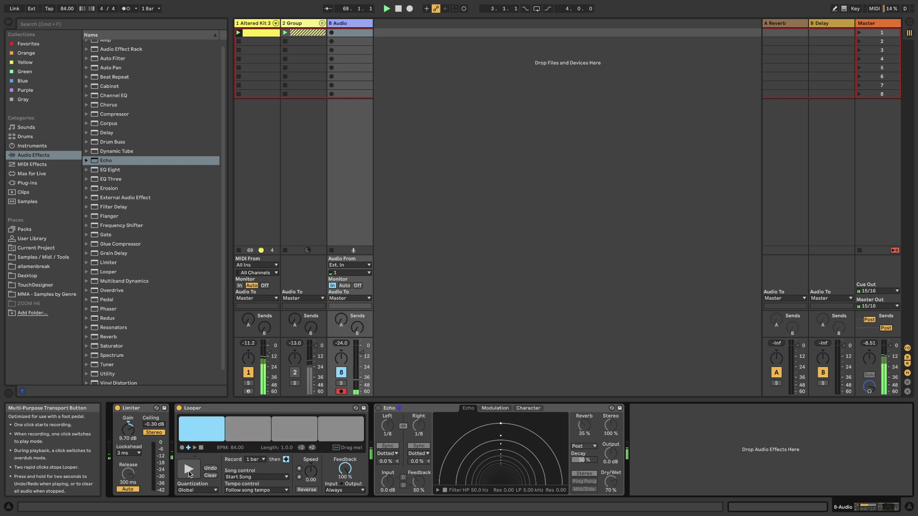
pyautogui.click(188, 471)
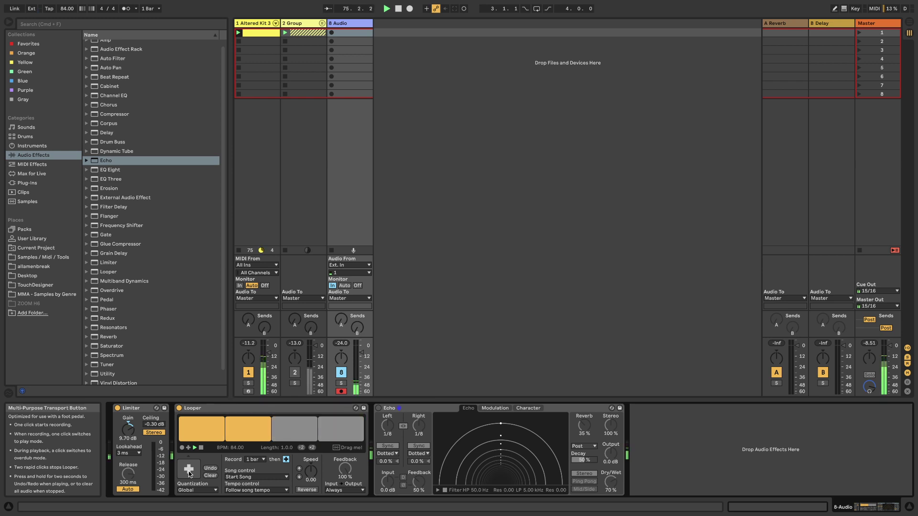
pyautogui.click(189, 474)
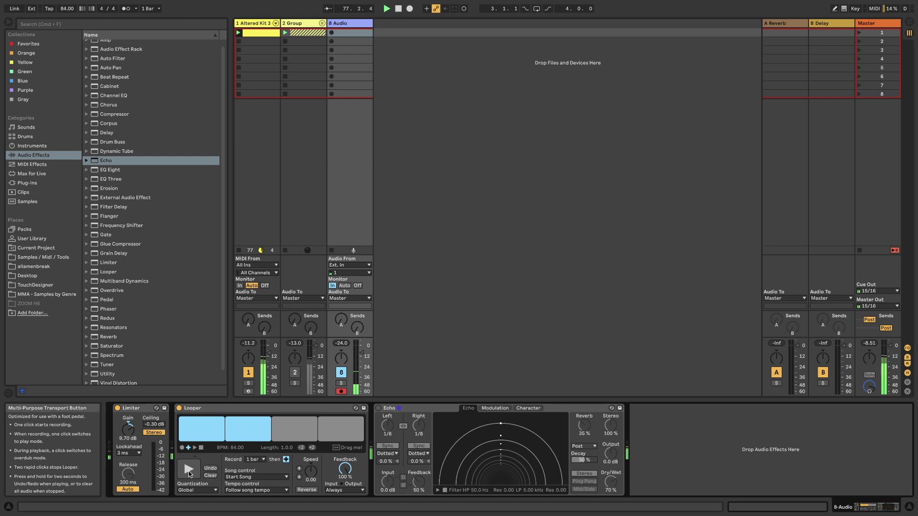
pyautogui.click(188, 471)
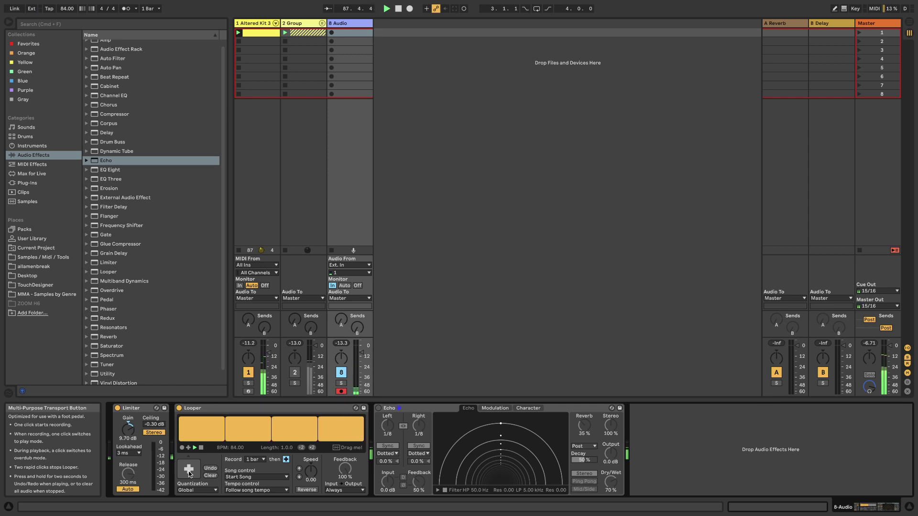
# - Overdub onto the 8 Audio loop and undo that overdub, repeating the overdub and undo once more
pyautogui.click(189, 471)
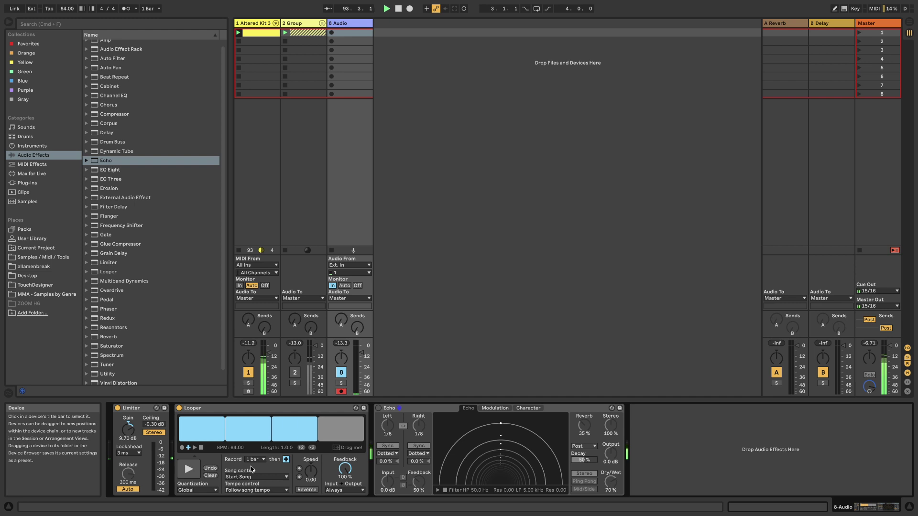
pyautogui.click(210, 470)
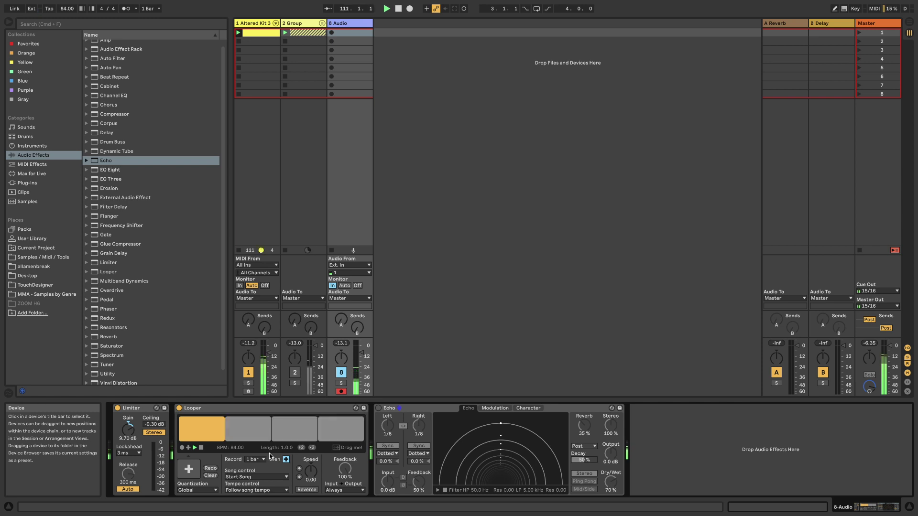
pyautogui.click(194, 471)
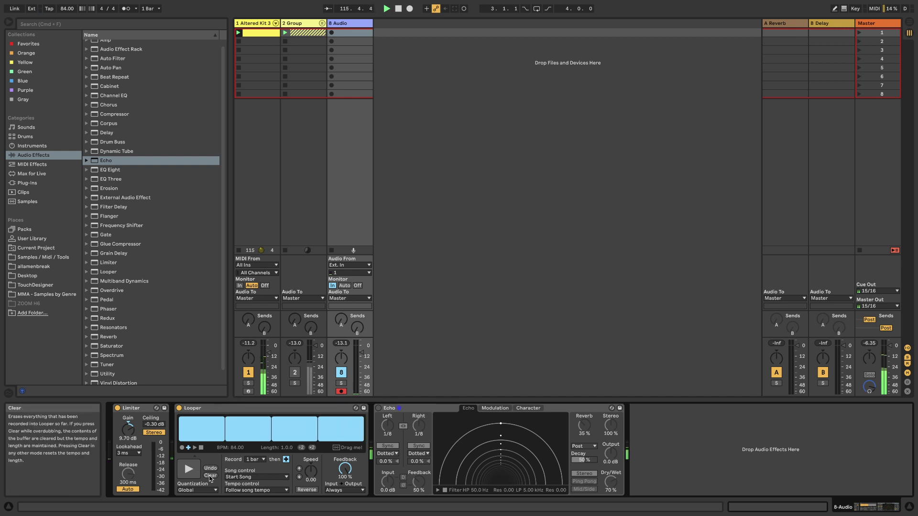
pyautogui.click(211, 468)
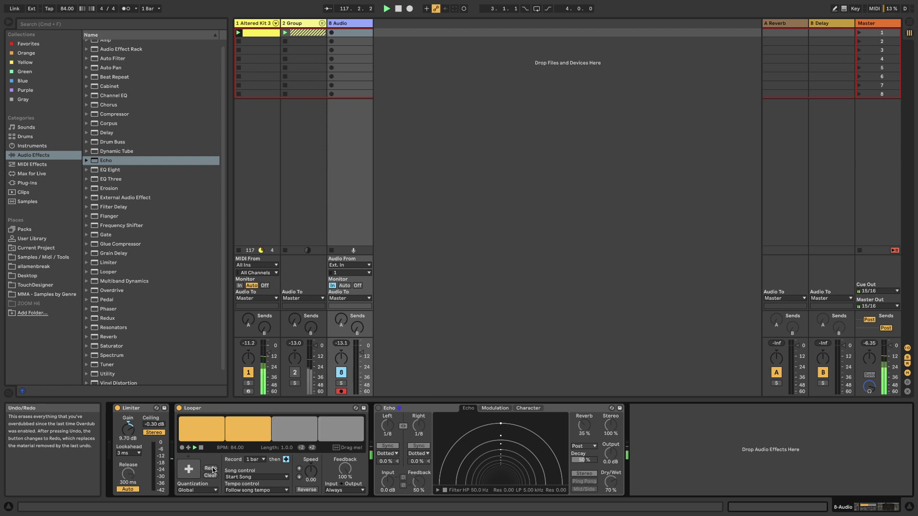
# - Overdub another layer in the 8 Audio Looper, return it to playback and switch Echo back on
pyautogui.click(184, 469)
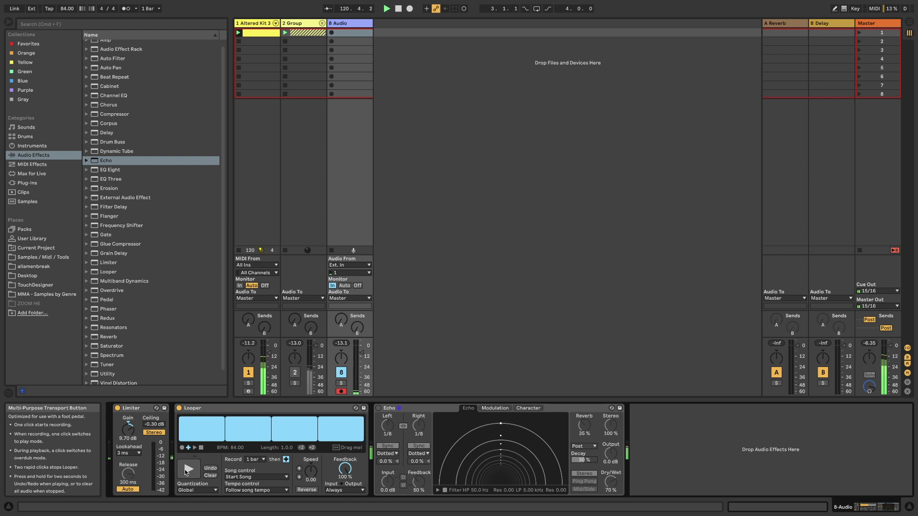
pyautogui.click(186, 473)
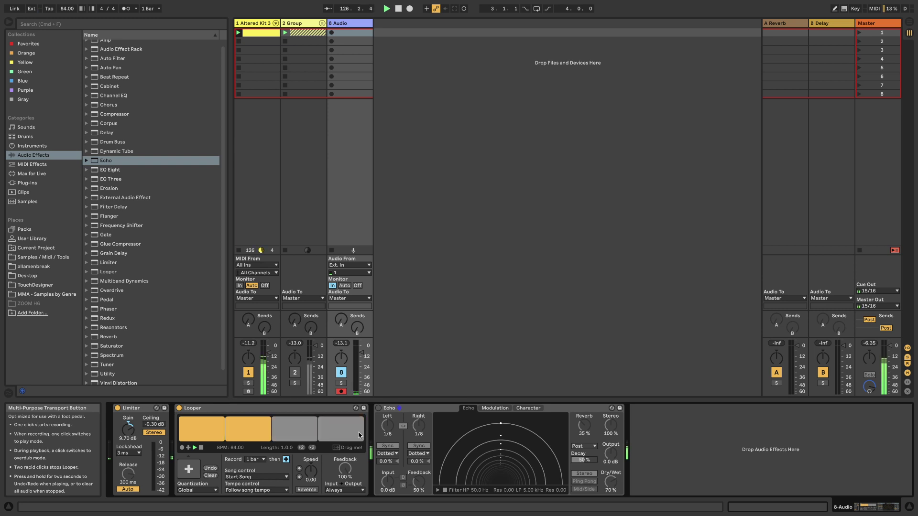
pyautogui.click(378, 409)
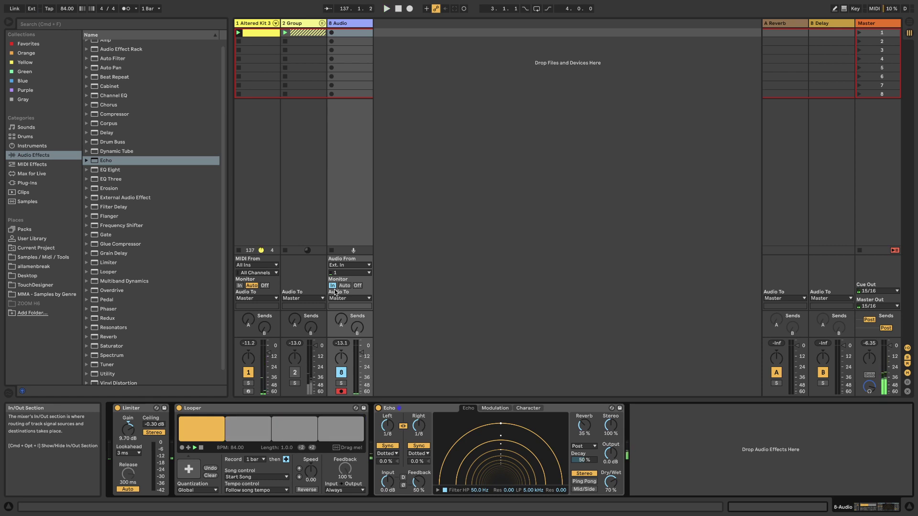
# - Duplicate the 8 Audio track, solo the copy and start its Looper playing
pyautogui.press('space')
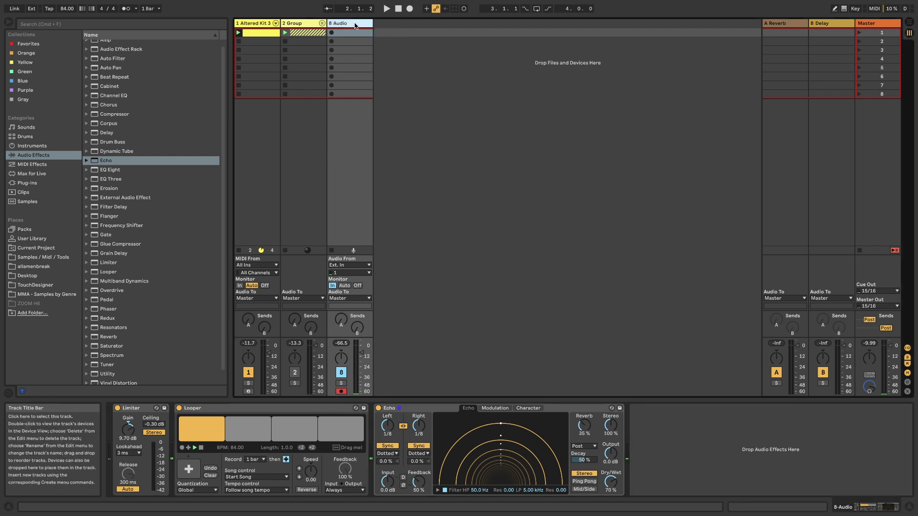
pyautogui.press('super+d')
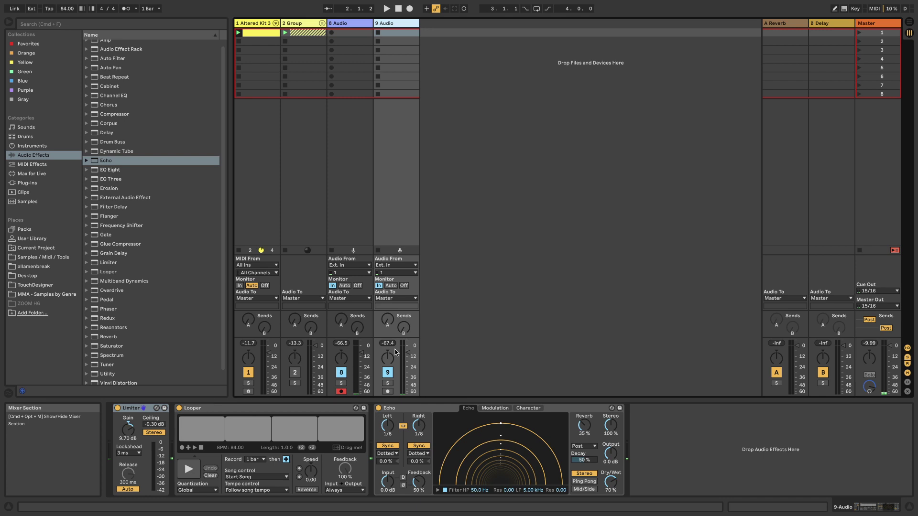
pyautogui.click(388, 383)
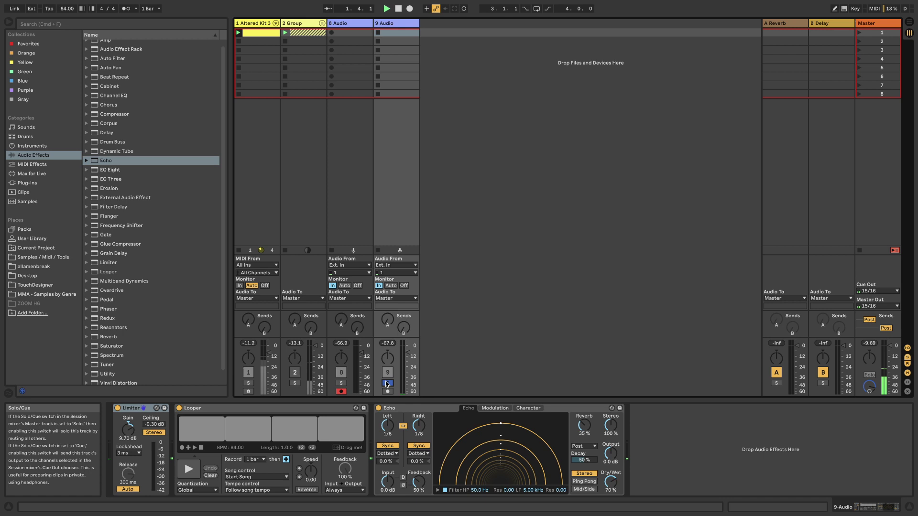
pyautogui.click(188, 469)
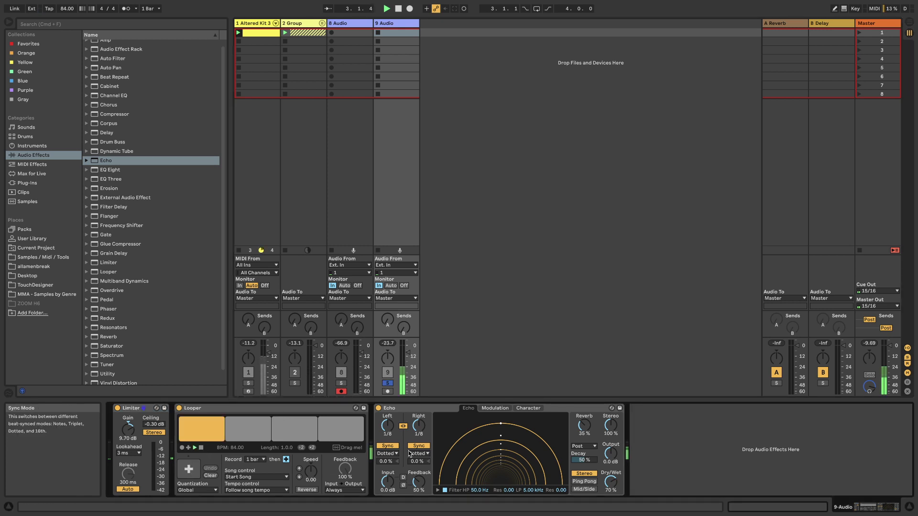
# - Set the 9 Audio Looper's speed to -12.0 and audition it soloed with 8 Audio, ending with only 9 Audio soloed
pyautogui.click(342, 383)
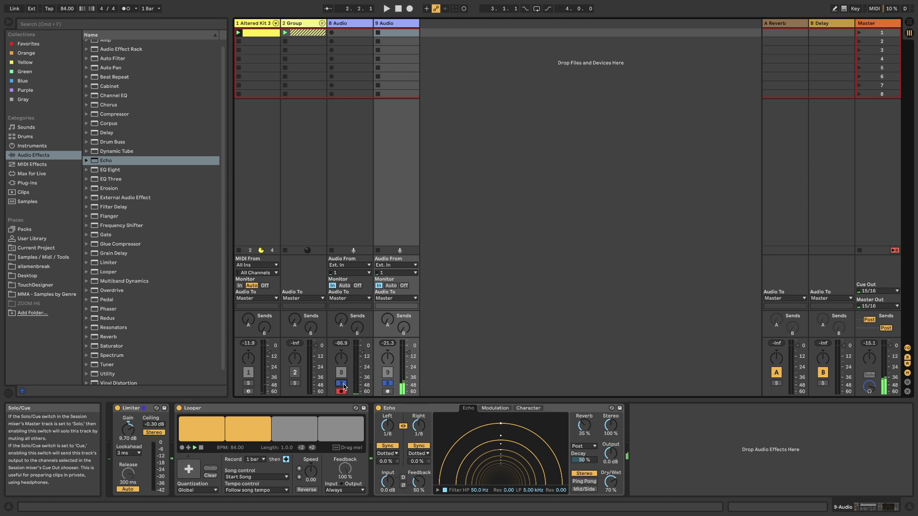
pyautogui.click(299, 479)
pyautogui.press('space')
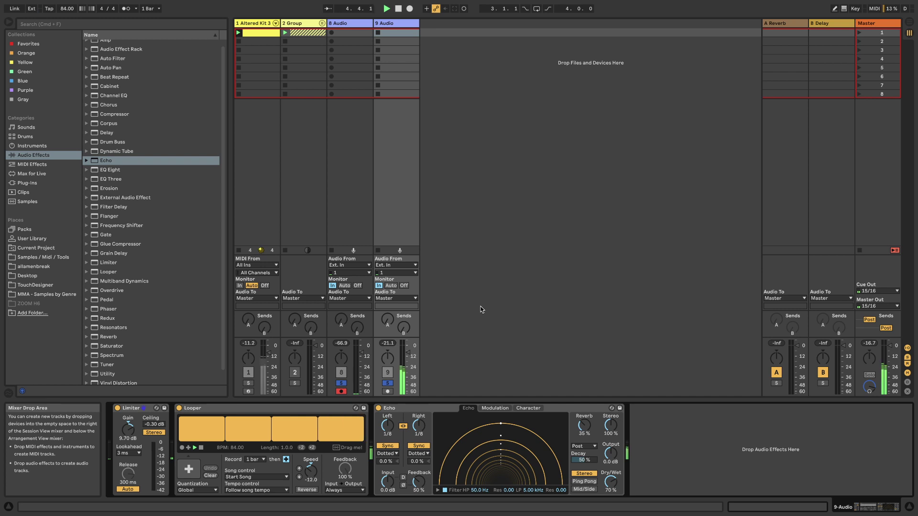
pyautogui.click(386, 384)
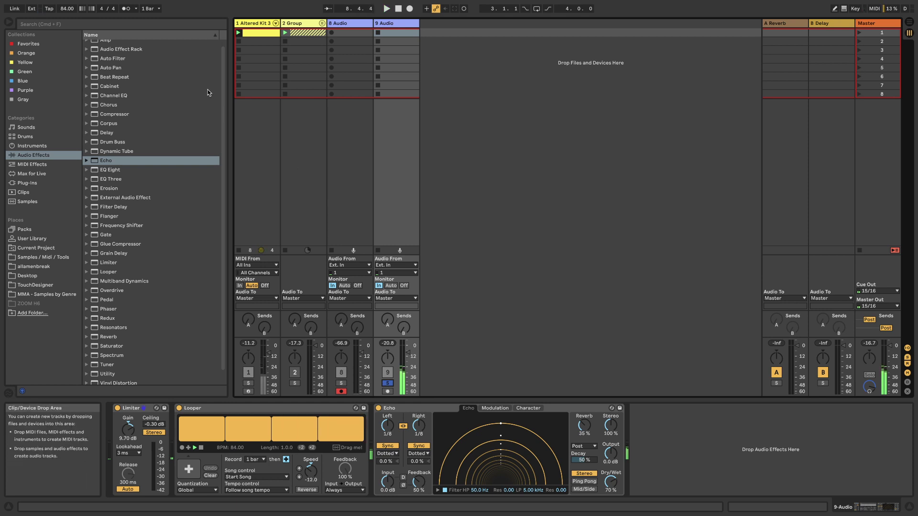
# - Run the metronome briefly over the soloed loop, turn it off and halve the 9 Audio Looper's length to 0.2.0
pyautogui.click(127, 8)
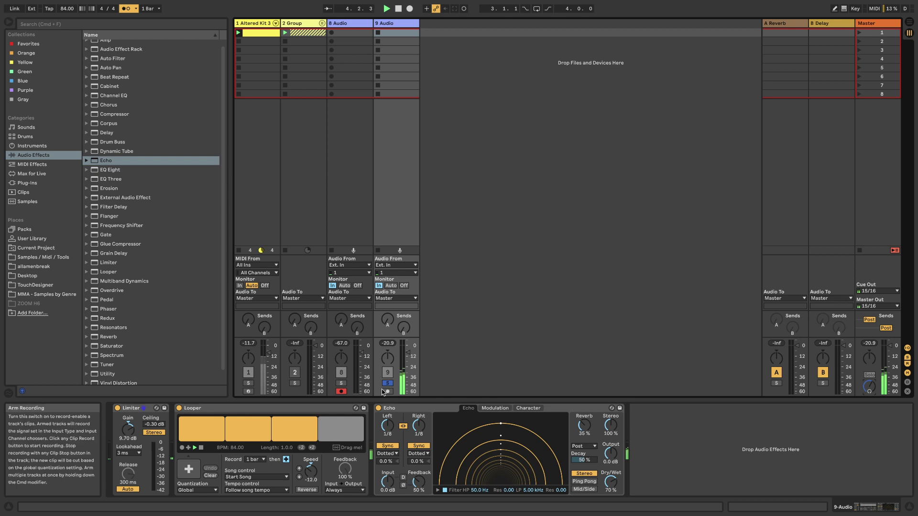
pyautogui.click(125, 9)
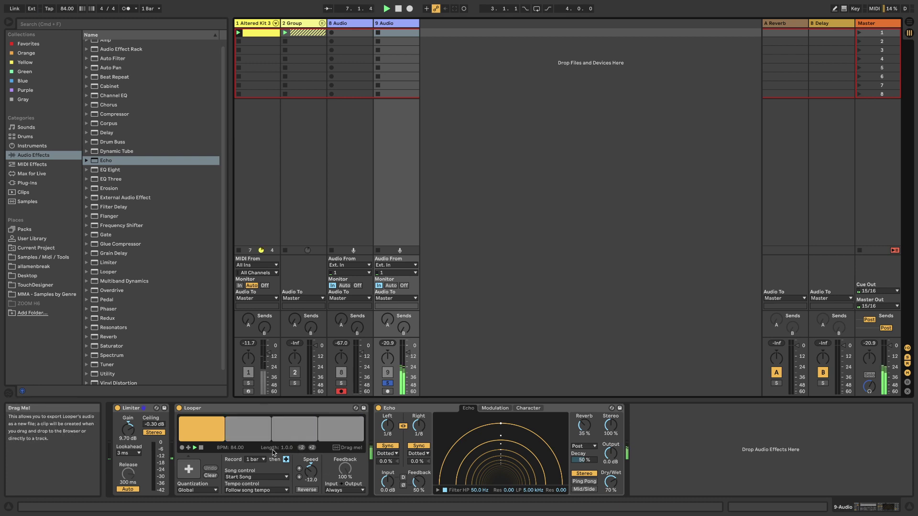
pyautogui.click(301, 448)
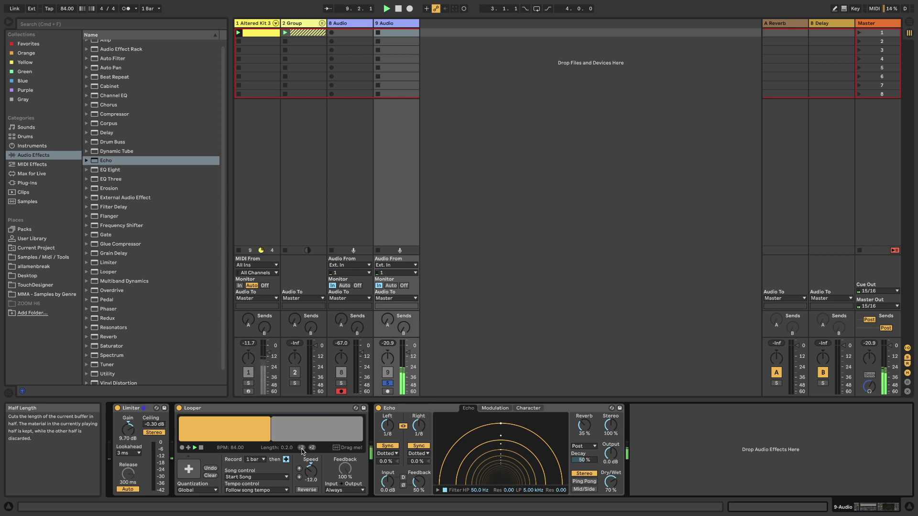
# - Solo 8 Audio together with 9 Audio and bypass Echo on both tracks
pyautogui.click(340, 383)
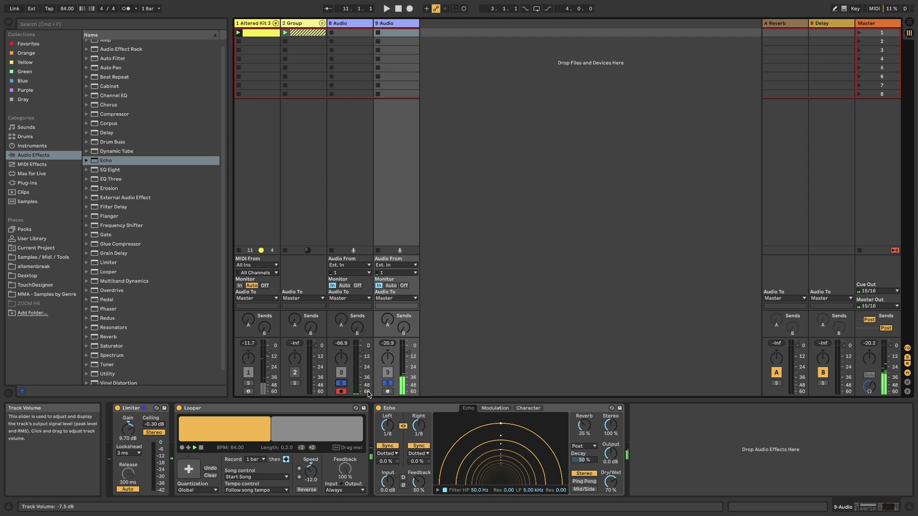
pyautogui.click(378, 408)
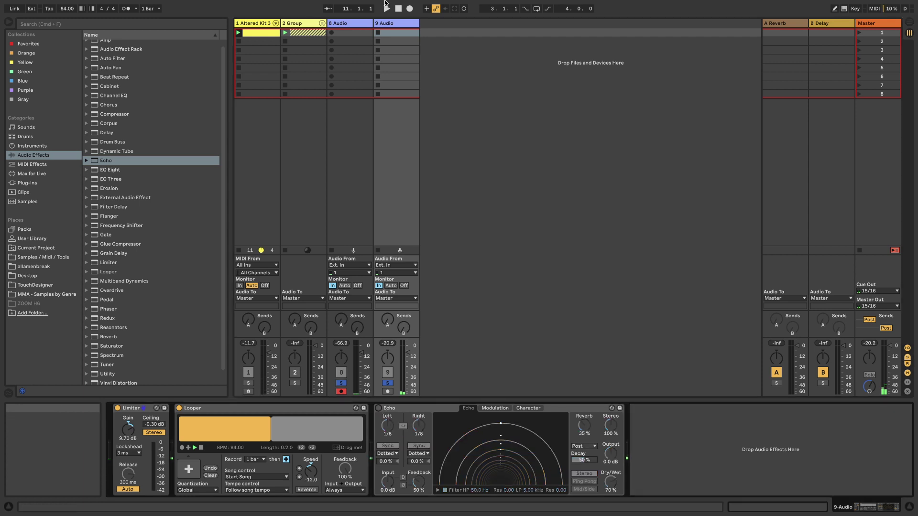
pyautogui.click(354, 23)
pyautogui.click(378, 408)
# - Play the song and halve the 9 Audio Looper's loop length again to 0.1.0
pyautogui.press('space')
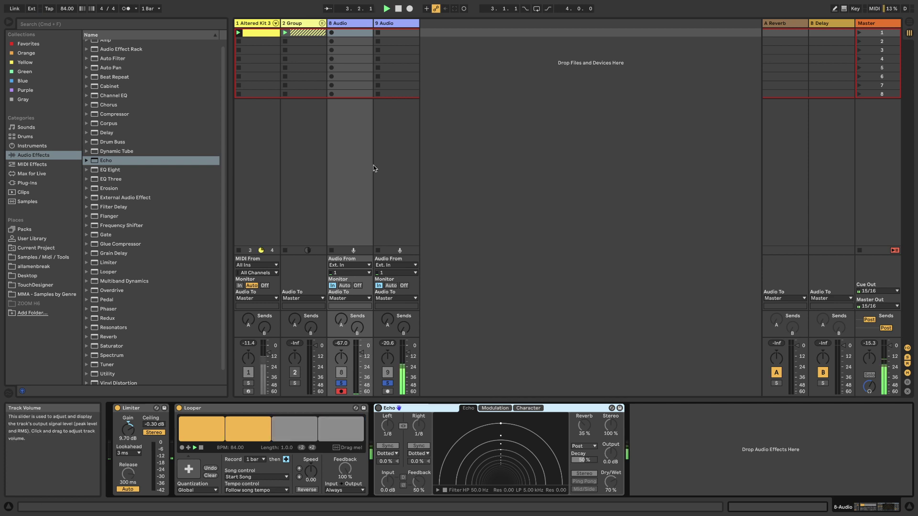
pyautogui.click(387, 23)
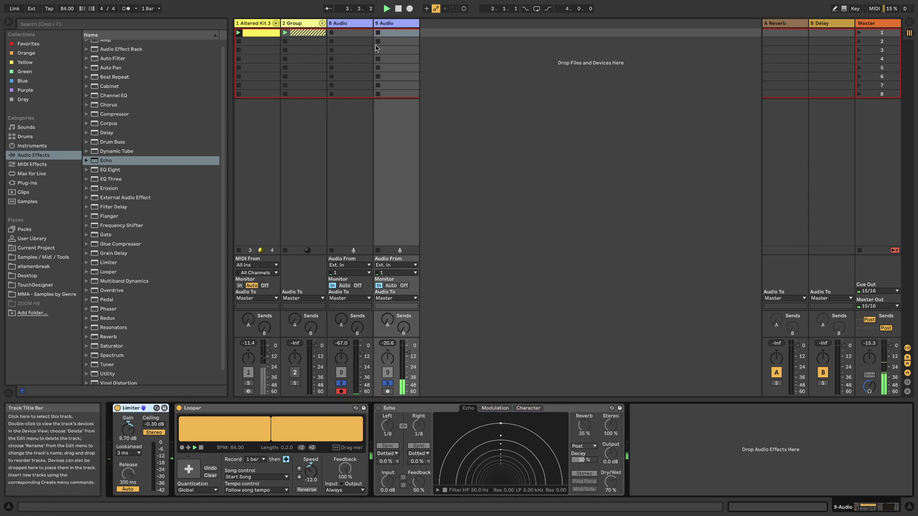
pyautogui.click(301, 448)
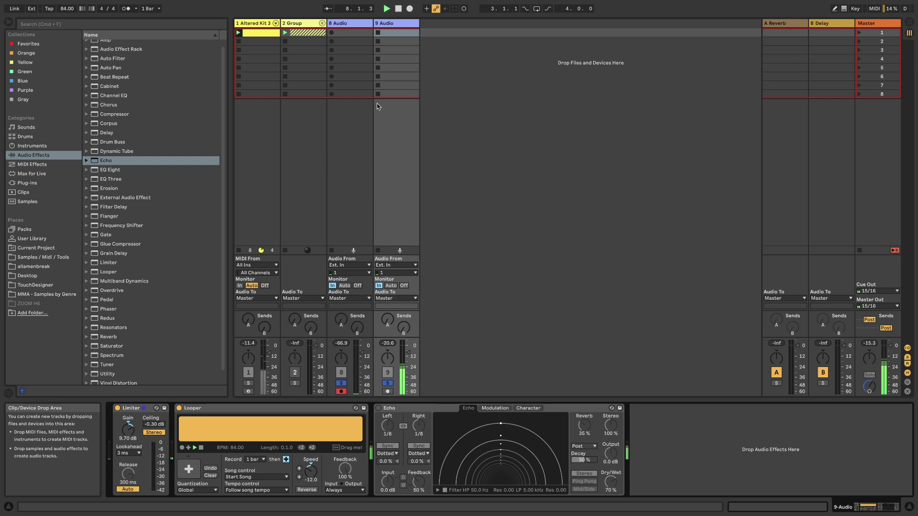
# - Duplicate the 8 Audio track and move the copy after 9 Audio
pyautogui.click(352, 24)
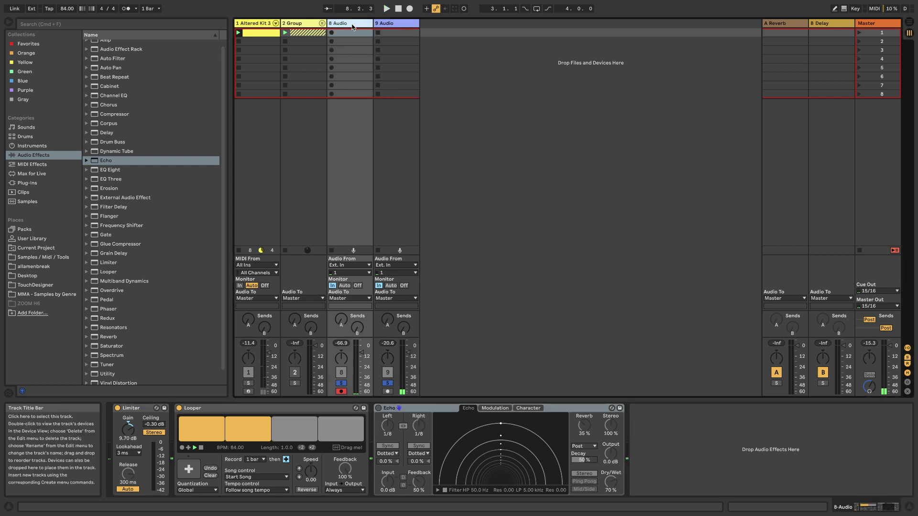
pyautogui.press('super+t')
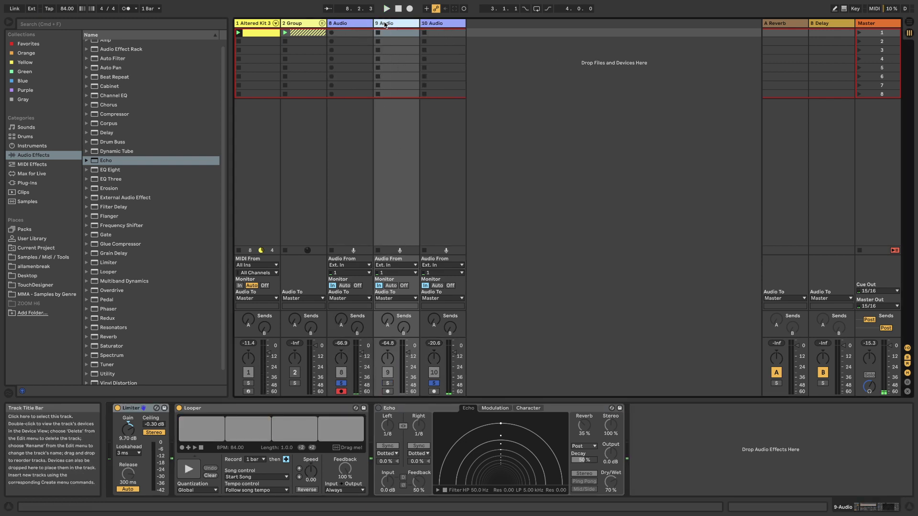
pyautogui.moveTo(385, 25); pyautogui.dragTo(462, 26)
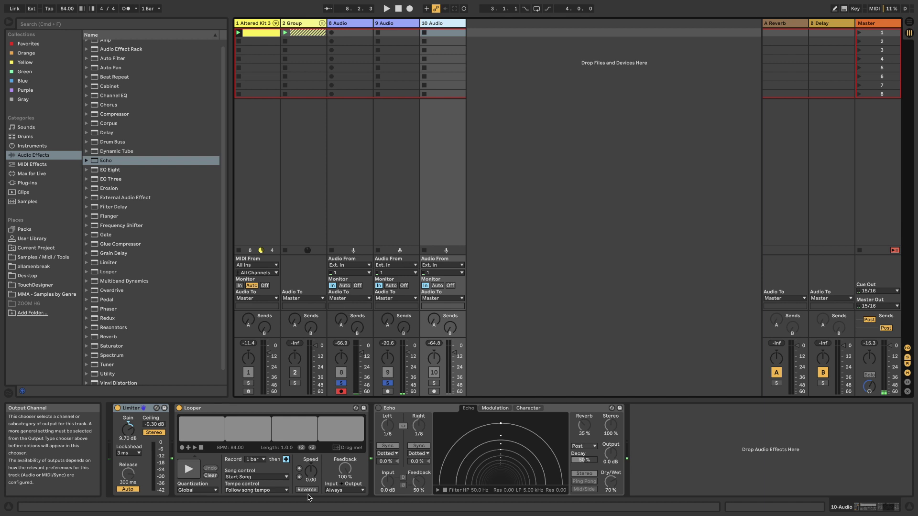
# - Set the 10 Audio Looper's speed to -24.0, start its playback and solo it alongside 8 Audio and 9 Audio
pyautogui.click(299, 478)
pyautogui.click(300, 477)
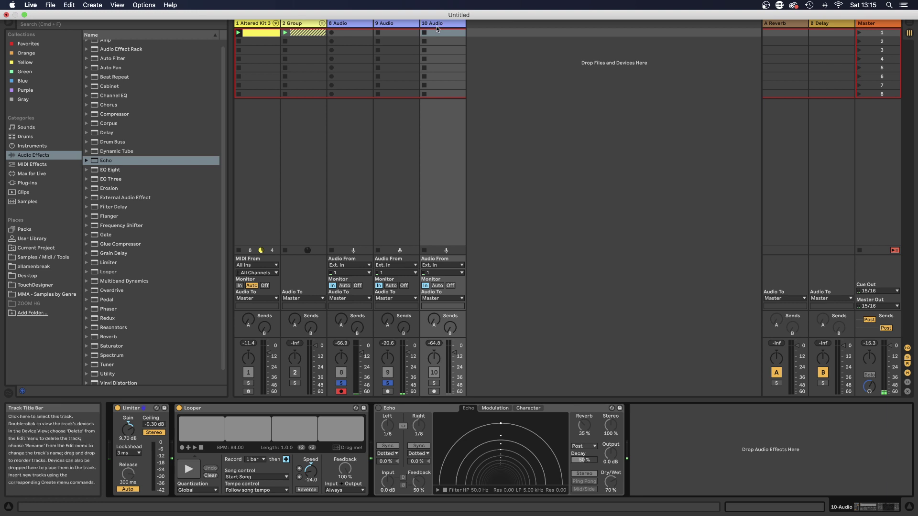
pyautogui.click(188, 469)
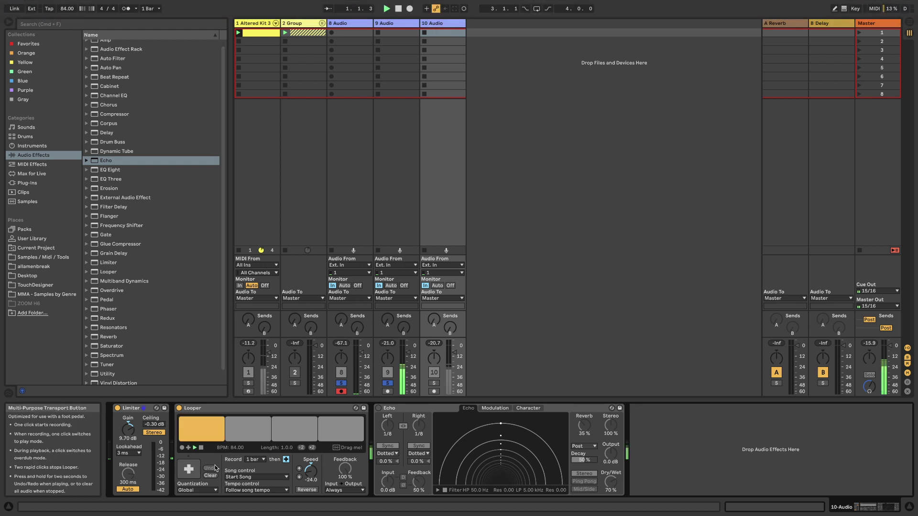
pyautogui.click(434, 384)
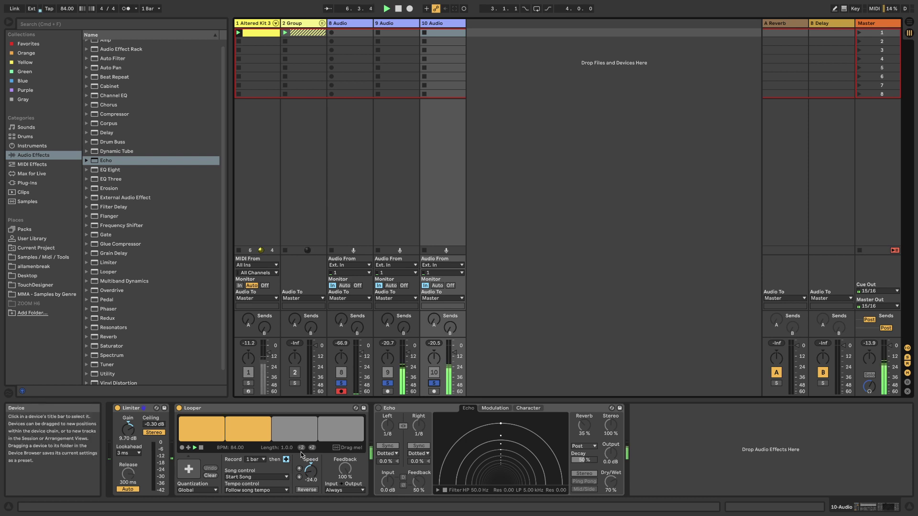
# - Halve the 10 Audio Looper's loop length twice to 0.1.0 and listen to the result with the song playing
pyautogui.click(305, 409)
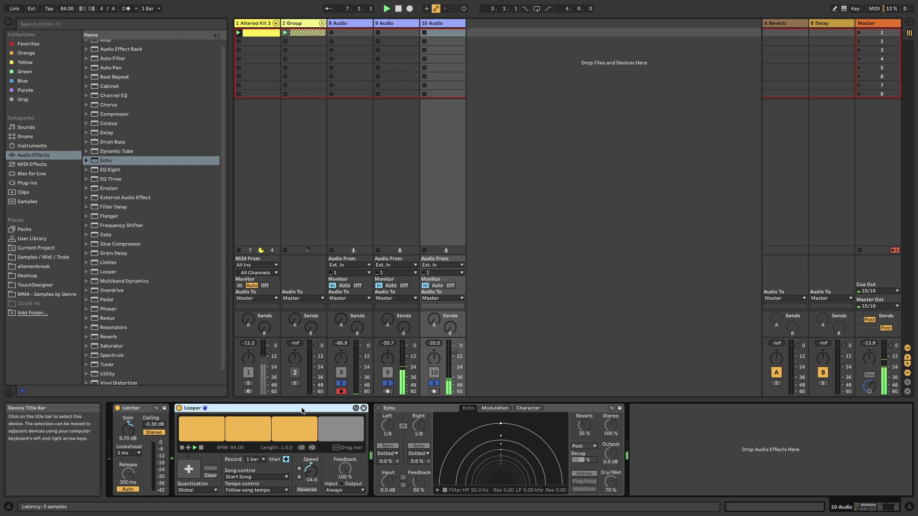
pyautogui.click(301, 448)
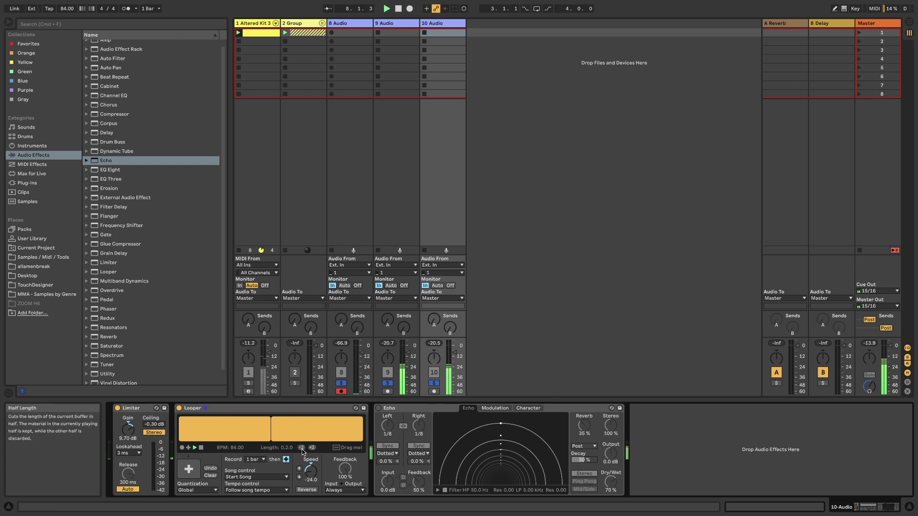
pyautogui.click(302, 448)
pyautogui.press('space')
pyautogui.press('space')
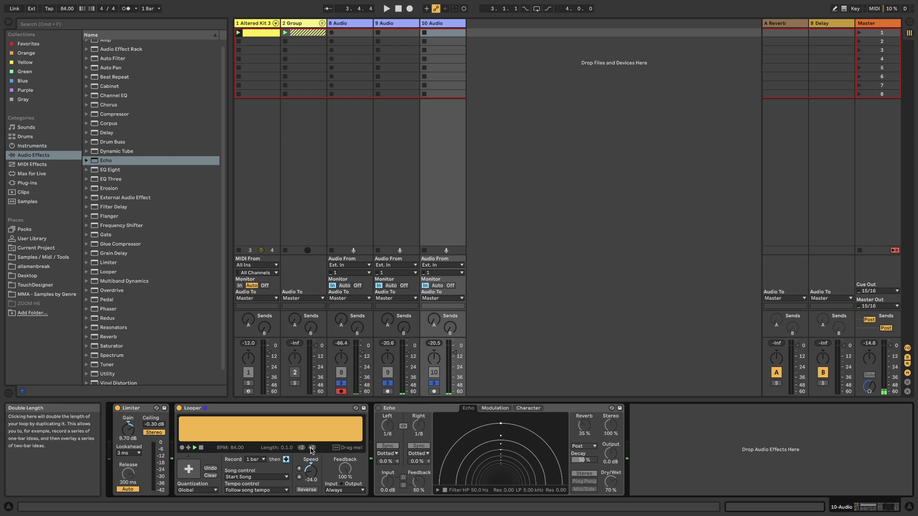
# - Double the 10 Audio Looper's loop length to 0.2.0, play the song and double it again to 1.0.0
pyautogui.click(312, 448)
pyautogui.press('space')
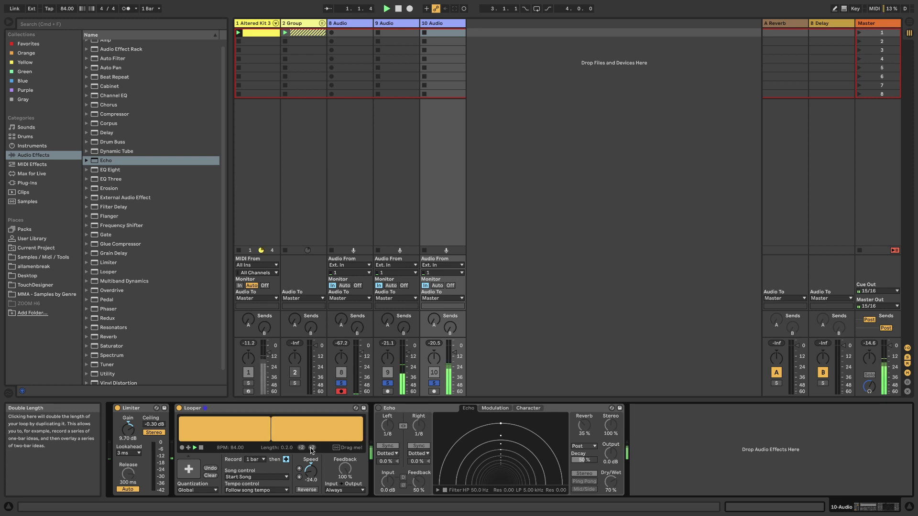
pyautogui.click(312, 448)
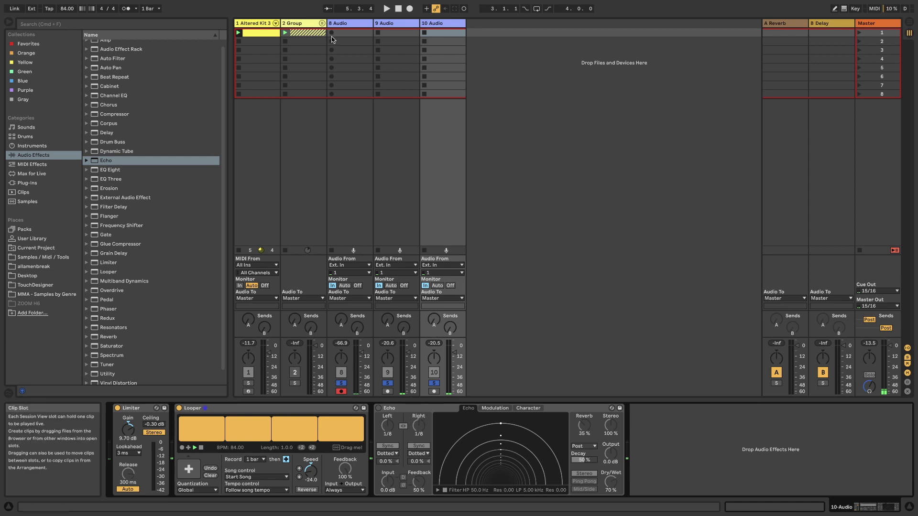
# - Play the song and switch Echo on for the 8 Audio and 9 Audio tracks
pyautogui.click(346, 23)
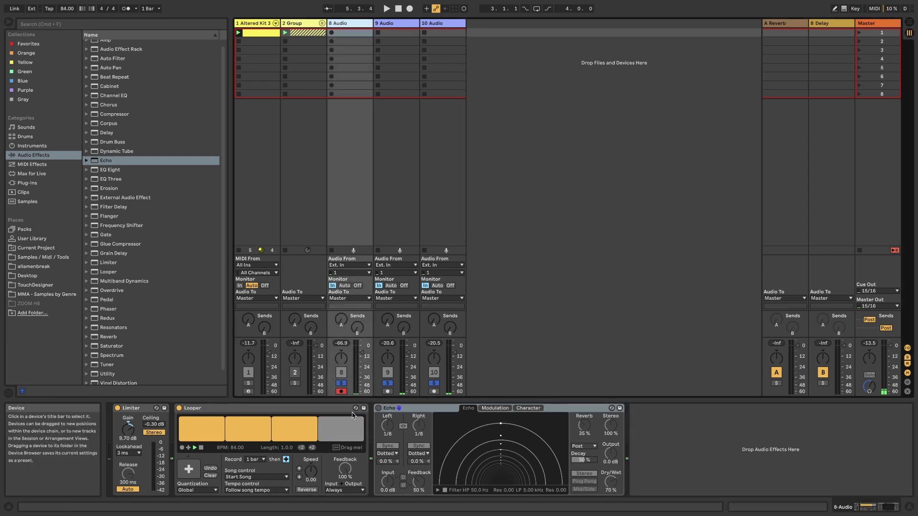
pyautogui.press('space')
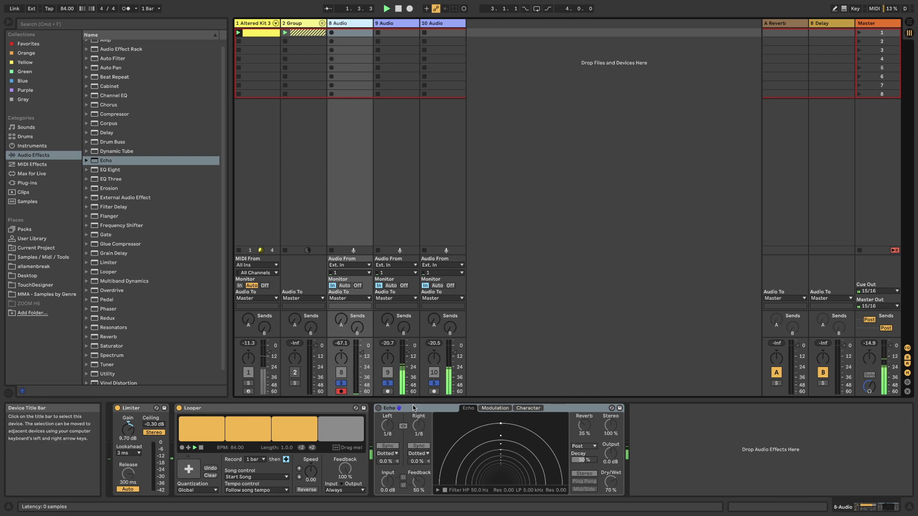
pyautogui.click(378, 409)
pyautogui.click(378, 409)
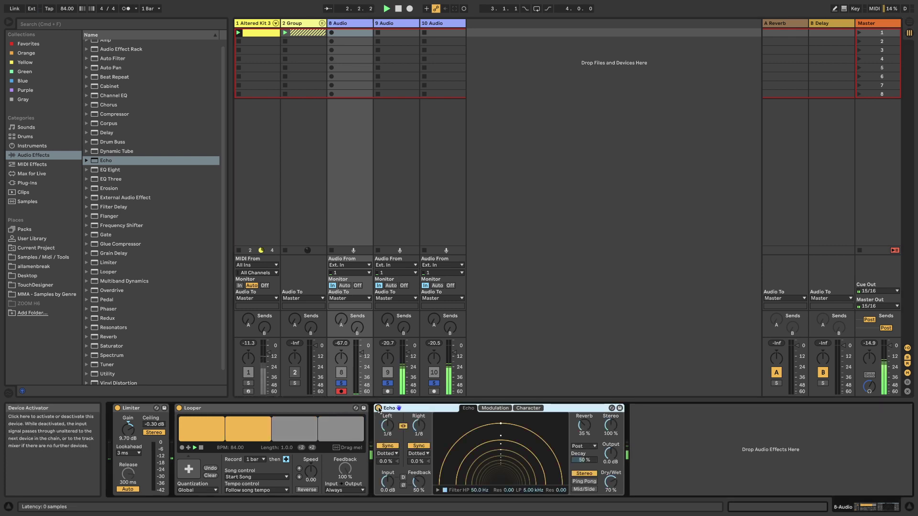
pyautogui.click(388, 24)
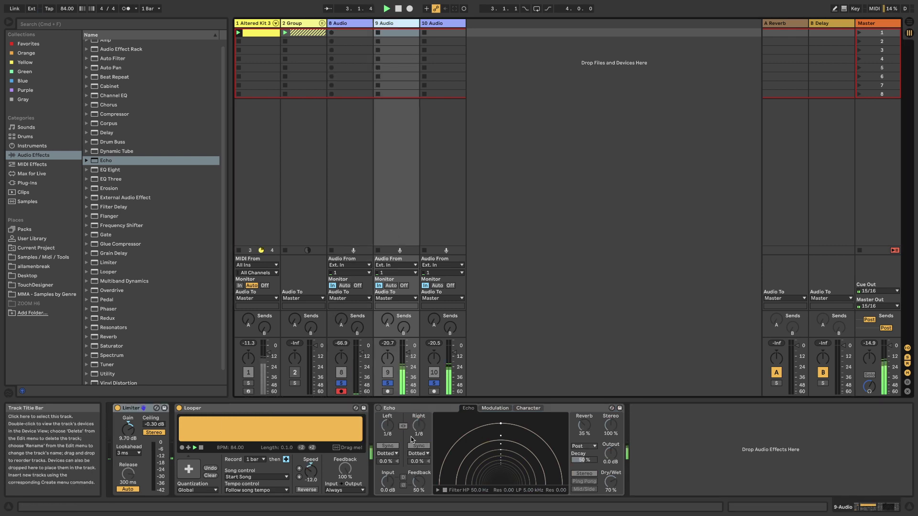
pyautogui.click(378, 409)
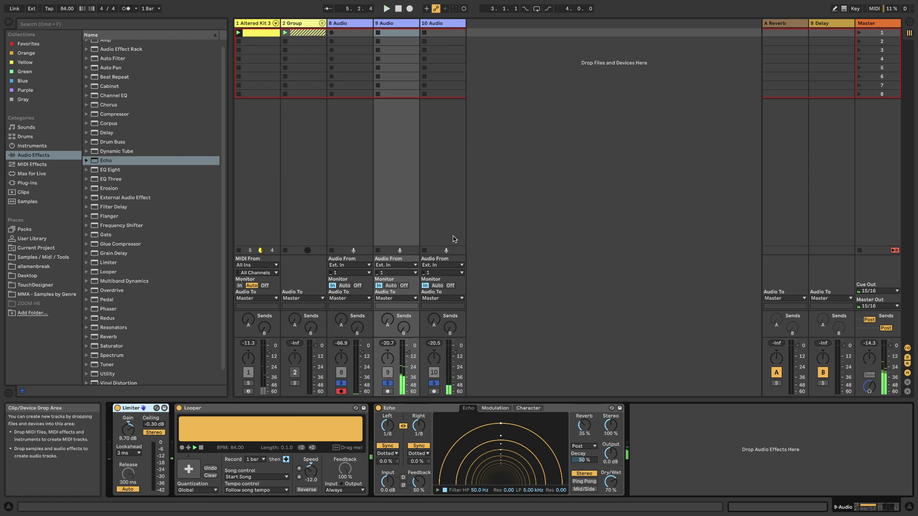
# - Export the 10 Audio Looper's recording as a clip on a new audio track and play it soloed
pyautogui.click(436, 23)
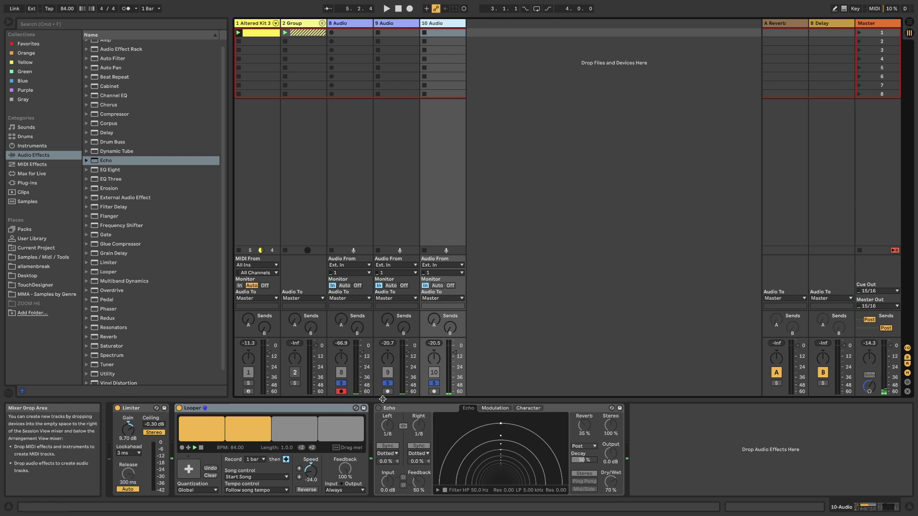
pyautogui.moveTo(343, 449); pyautogui.dragTo(507, 33)
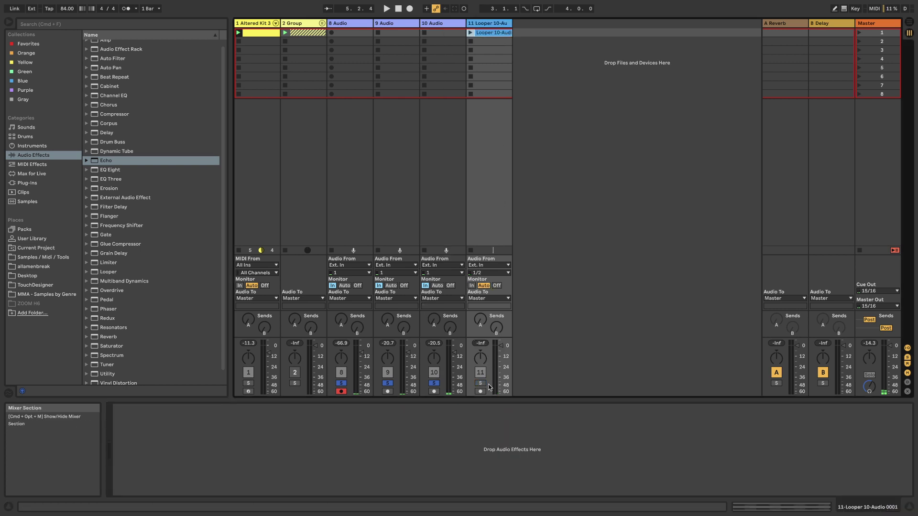
pyautogui.click(470, 33)
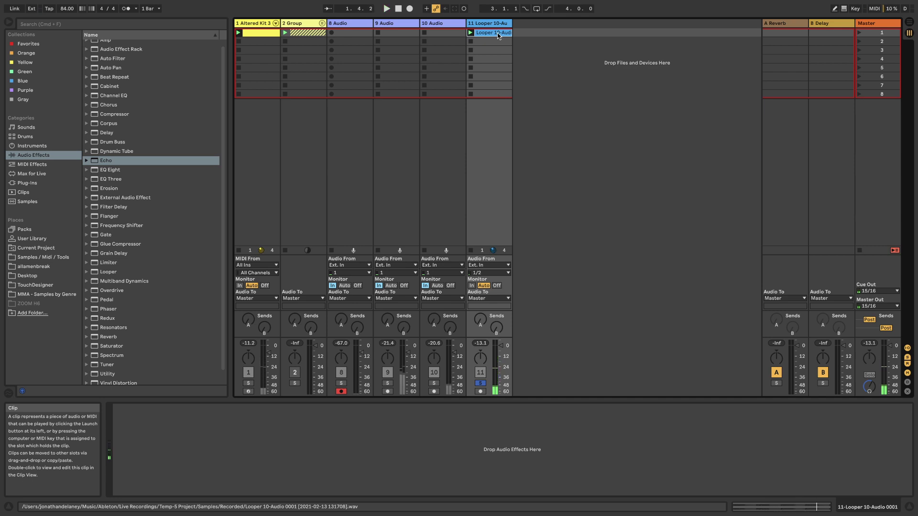
# - Delete the exported loop clip and its 11 Audio track
pyautogui.press('Delete')
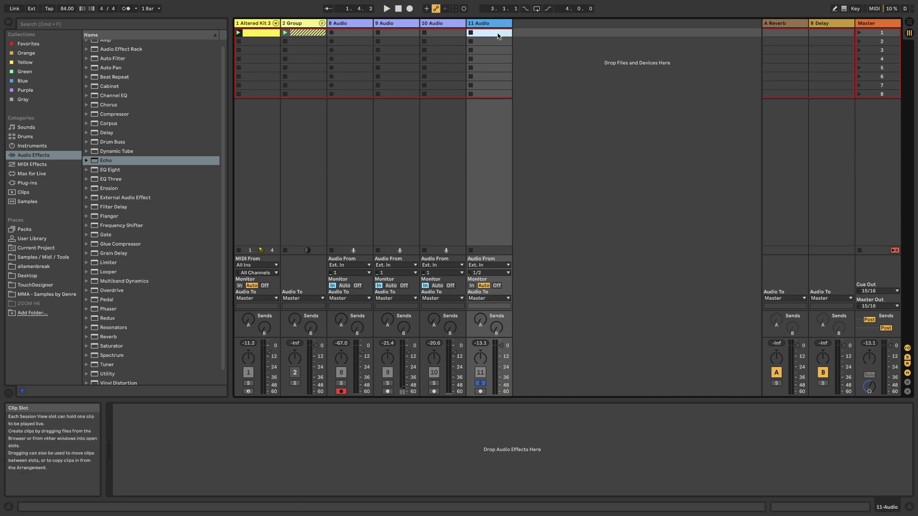
pyautogui.click(493, 26)
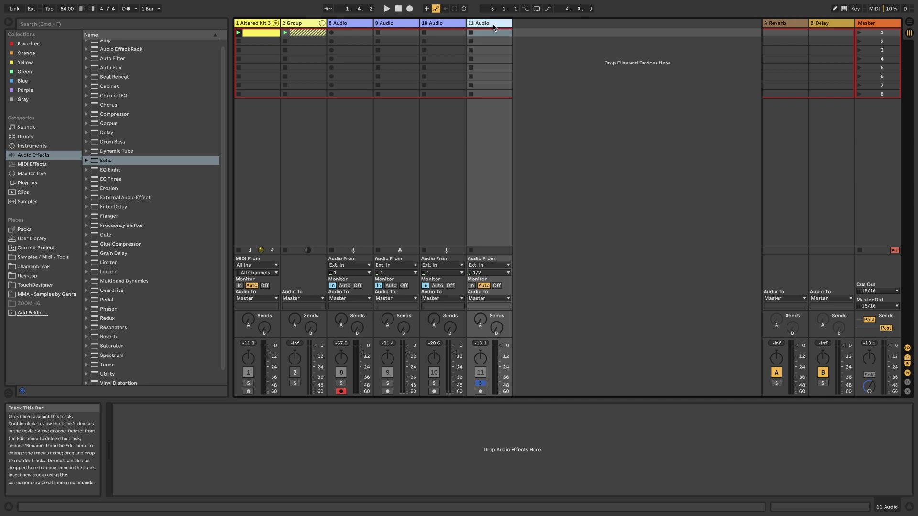
pyautogui.press('Delete')
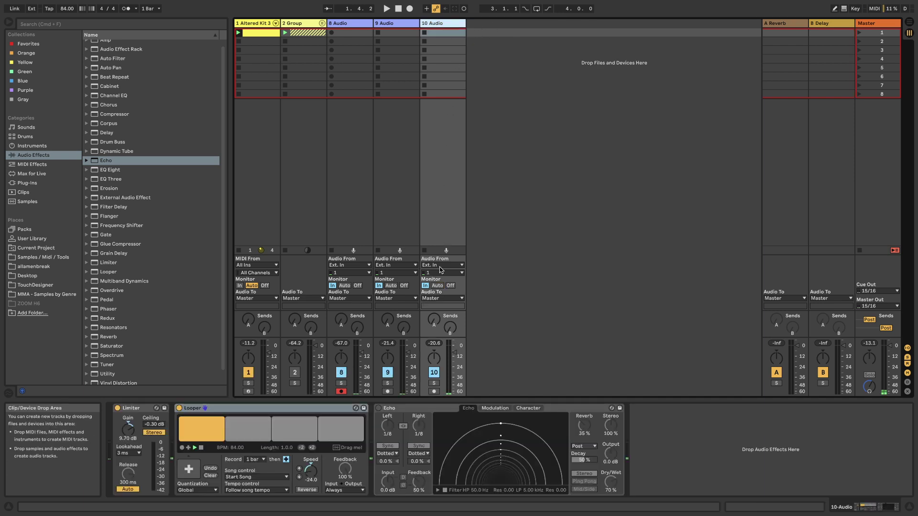
# - Play 10 Audio soloed, doubling its Looper's length to 2.0.0 and halving it back to 1.0.0
pyautogui.click(433, 384)
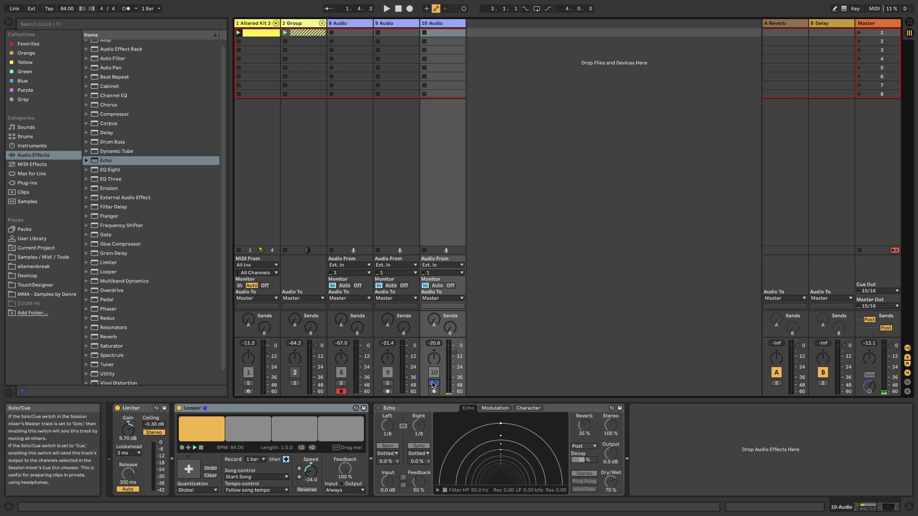
pyautogui.press('space')
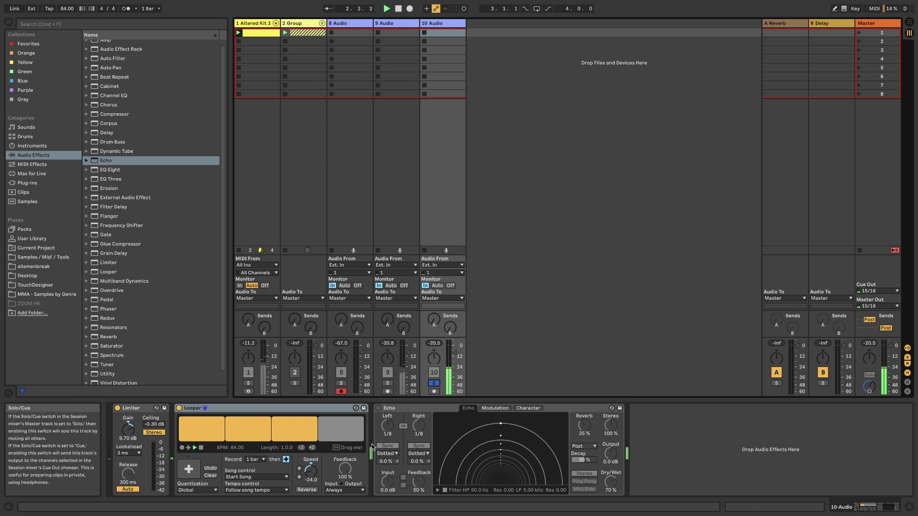
pyautogui.click(313, 448)
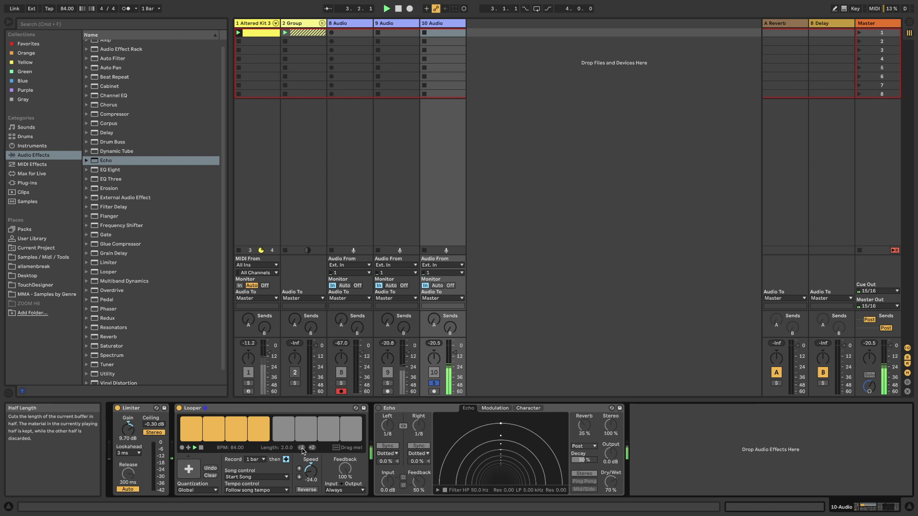
pyautogui.click(301, 448)
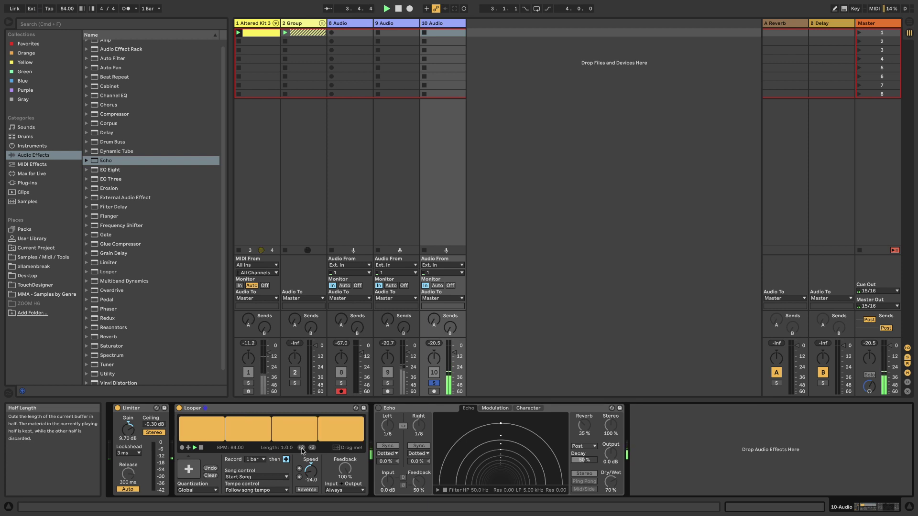
# - Delete the 10 Audio track and bypass Echo on 9 Audio
pyautogui.click(439, 26)
pyautogui.press('Delete')
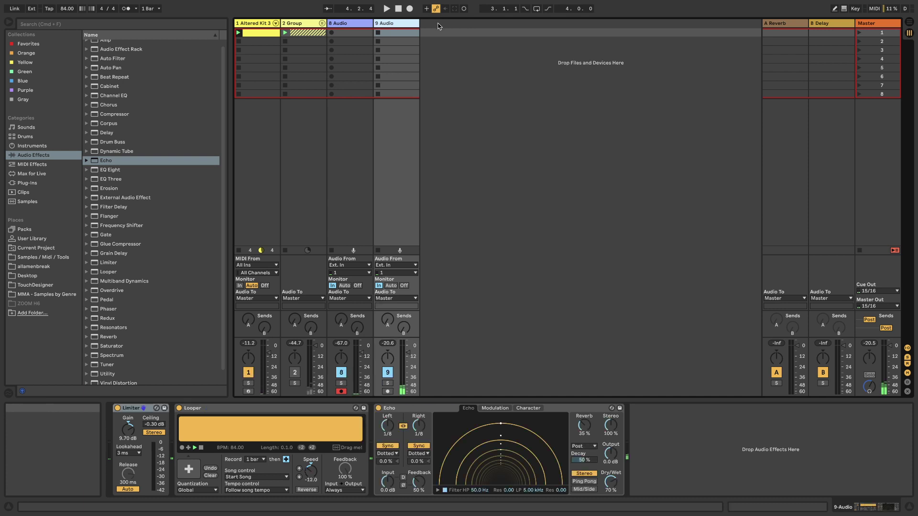
pyautogui.click(379, 409)
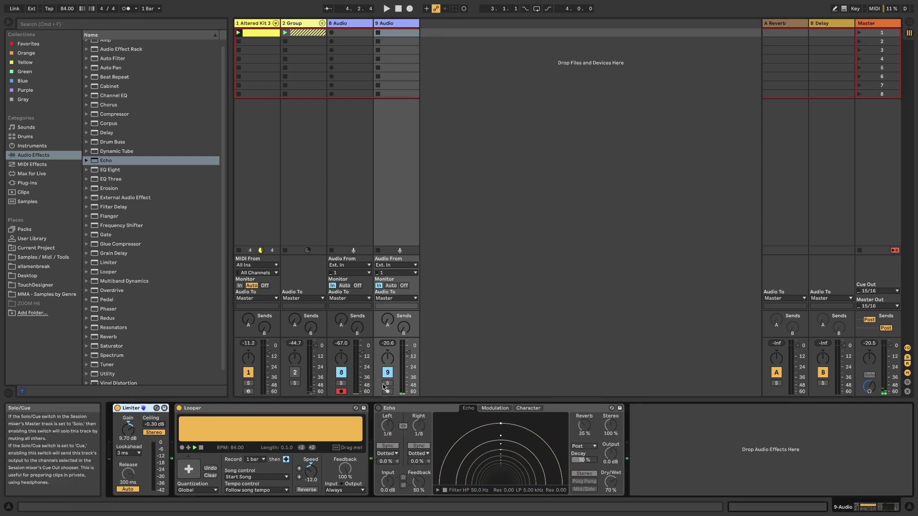
# - Solo the 9 Audio track and duplicate it
pyautogui.click(387, 383)
pyautogui.click(381, 22)
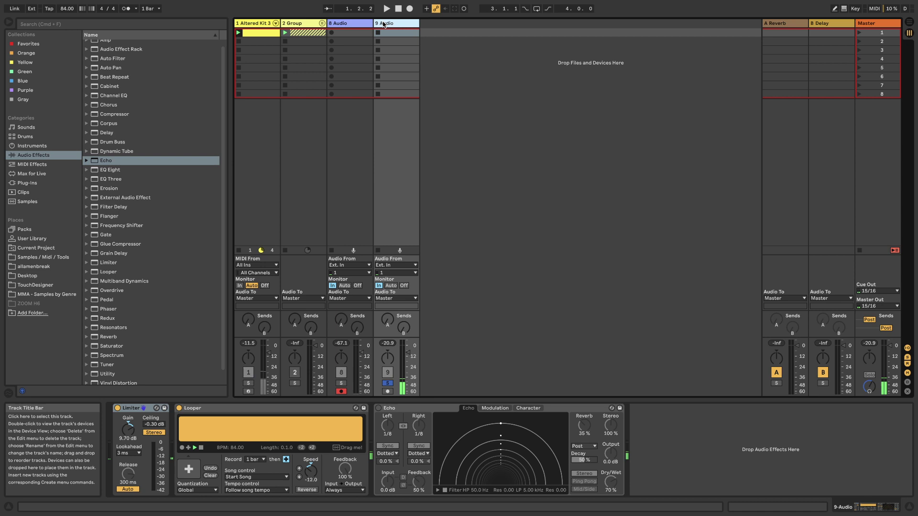
pyautogui.hotkey('ctrl', 'd')
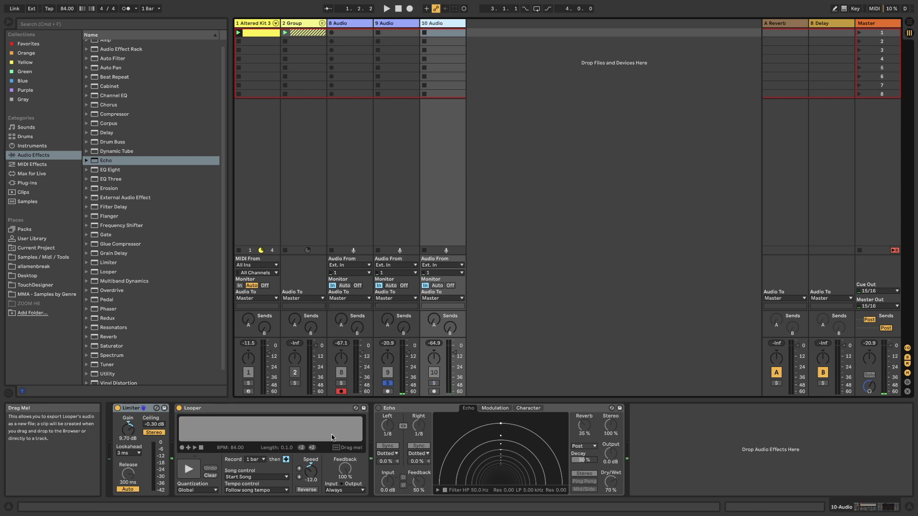
# - Set the duplicated 10 Audio Looper's speed to -24.0 and start its playback with only that track soloed
pyautogui.click(299, 478)
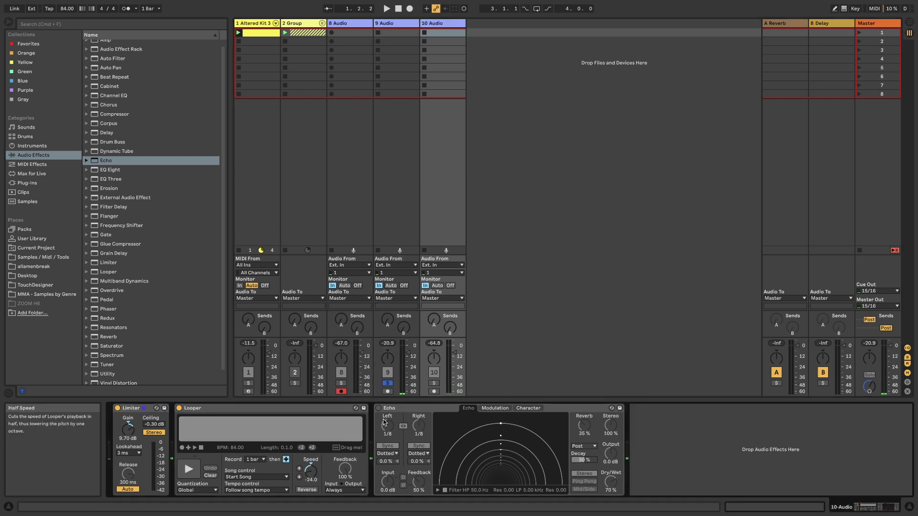
pyautogui.click(435, 383)
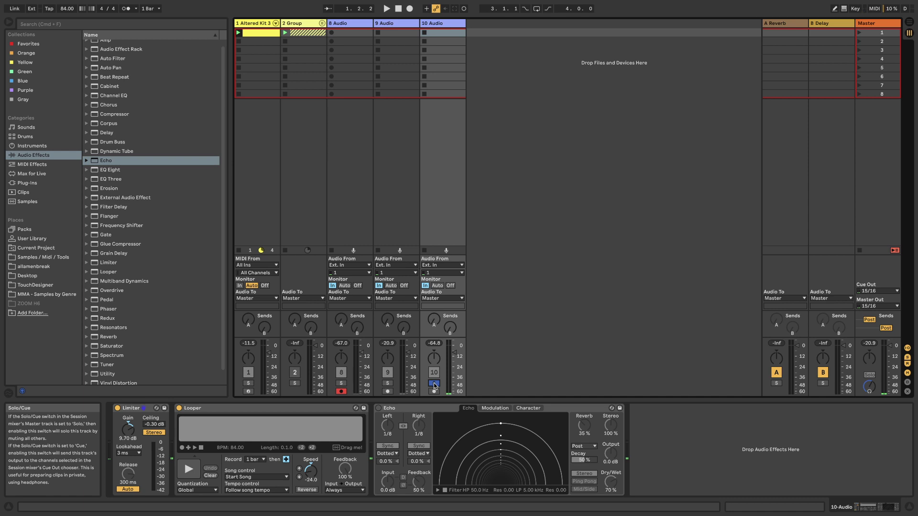
pyautogui.click(186, 476)
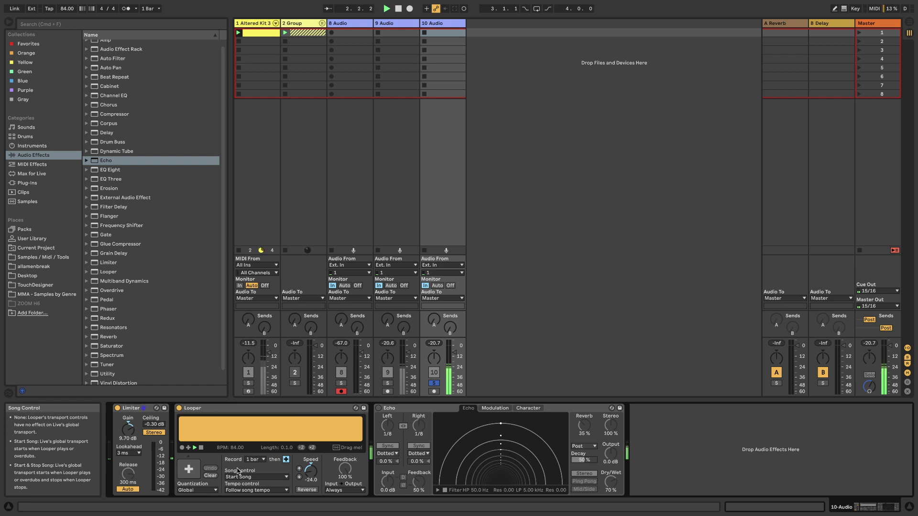
# - Add 9 Audio and 8 Audio to the soloed tracks while 10 Audio keeps playing
pyautogui.click(388, 383)
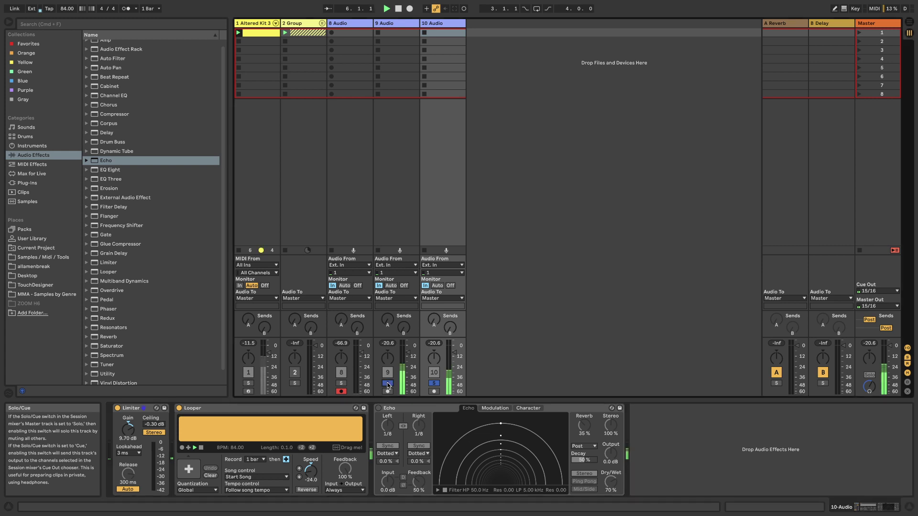
pyautogui.click(342, 383)
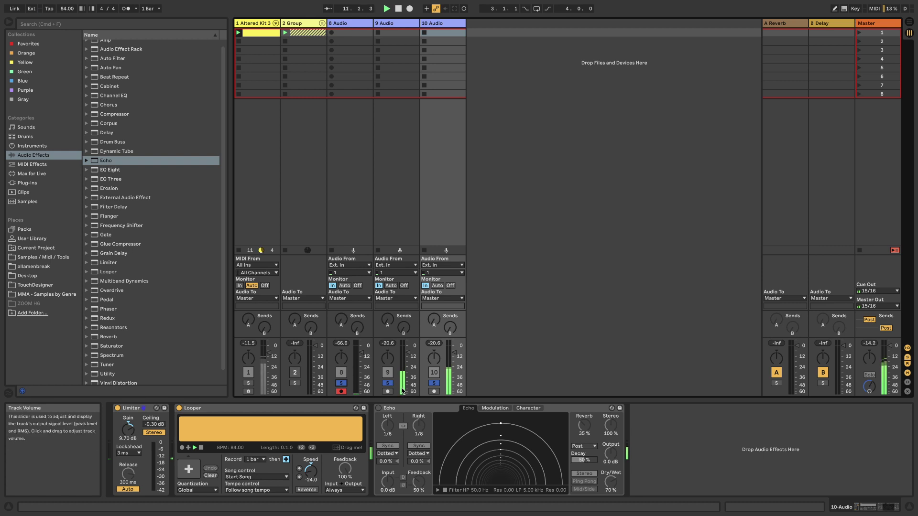
# - Pan the 8 Audio track to about 25L and the 9 Audio track to the right while soloing each
pyautogui.click(341, 383)
pyautogui.moveTo(341, 359); pyautogui.dragTo(342, 361)
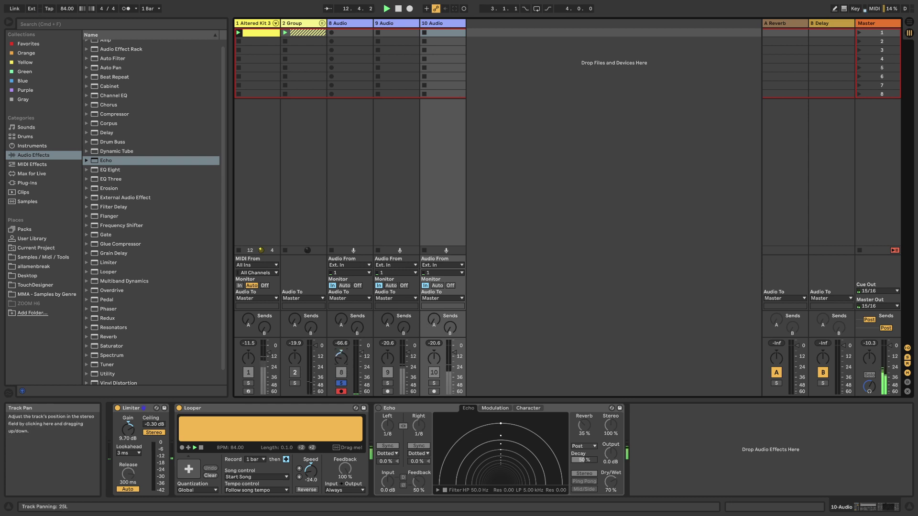
pyautogui.click(388, 384)
pyautogui.moveTo(388, 357); pyautogui.dragTo(388, 349)
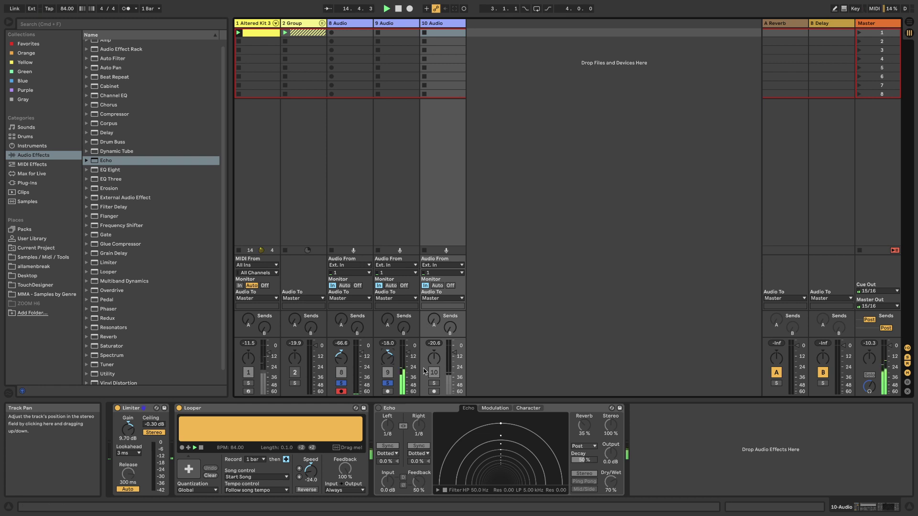
# - Audition 10 Audio together with the panned tracks, clear the solos, and restart playback with only 10 Audio soloed
pyautogui.click(434, 383)
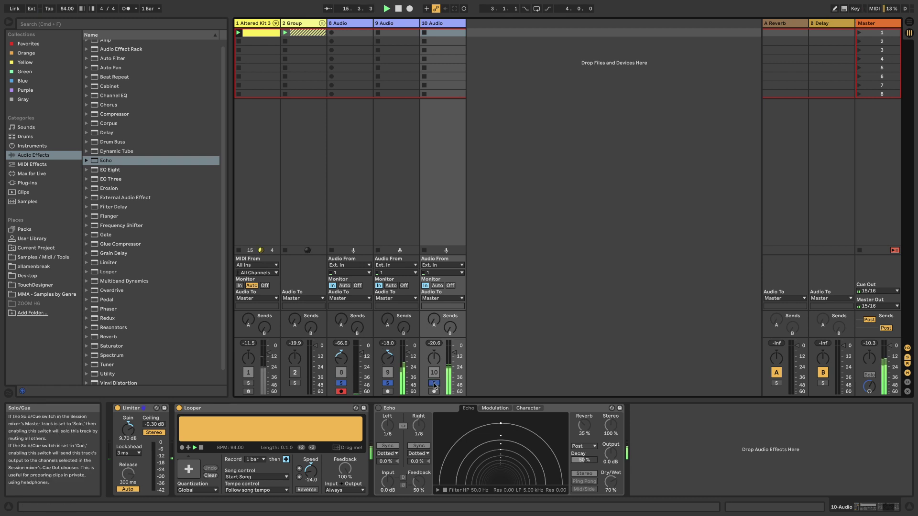
pyautogui.click(434, 384)
pyautogui.click(388, 384)
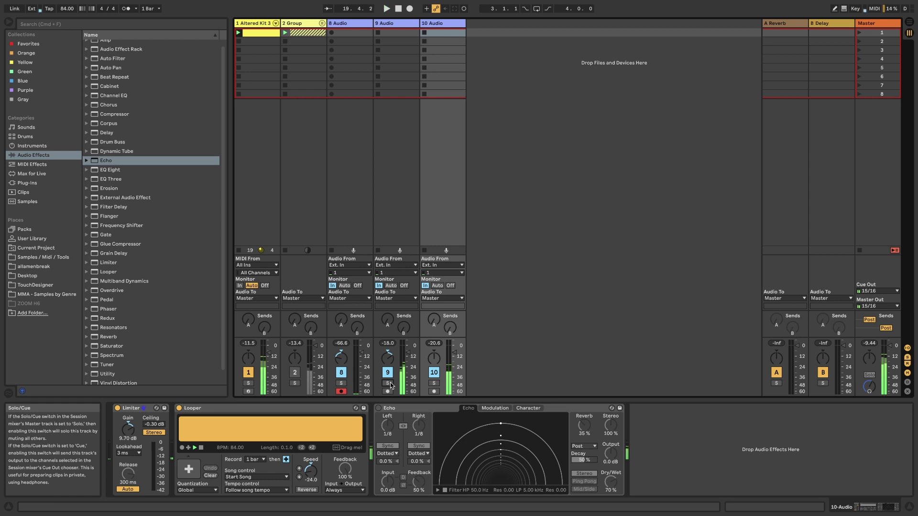
pyautogui.click(433, 384)
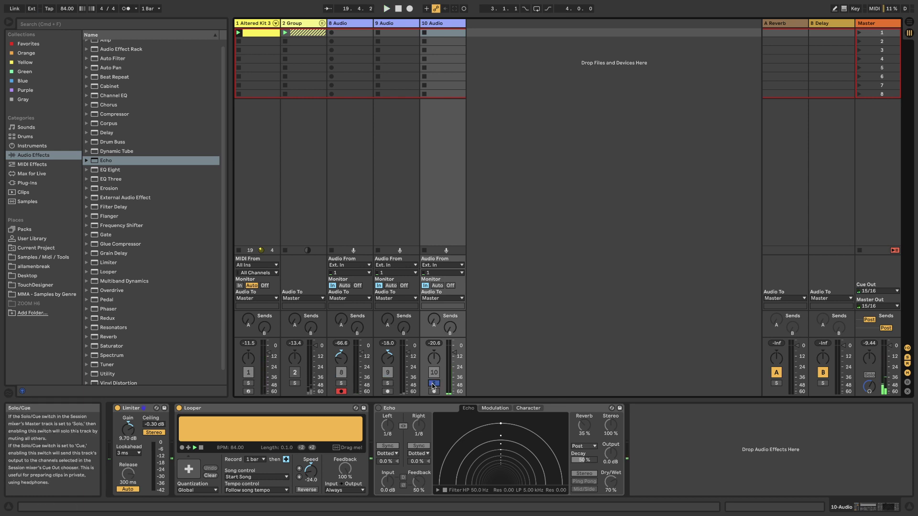
pyautogui.press('space')
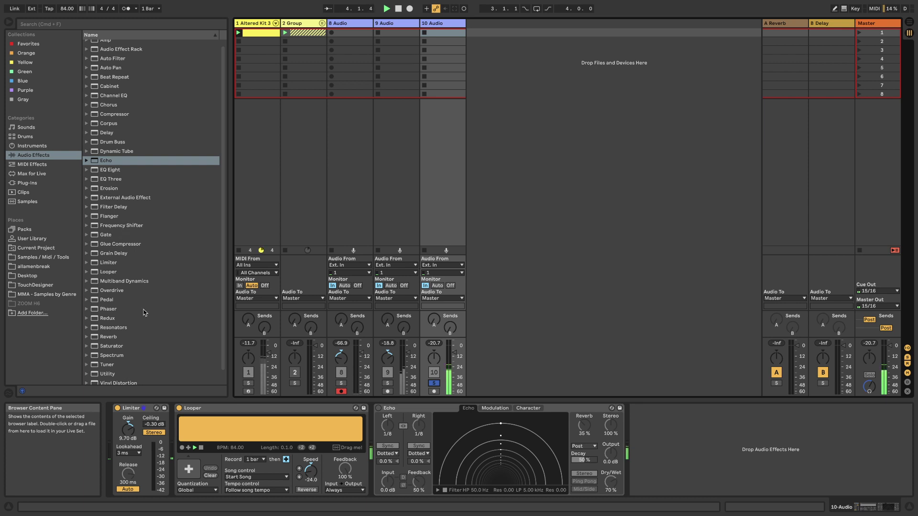
# - Insert Phaser before Echo on 10 Audio in Space mode with 3 poles, 589 Hz frequency, 0.76 feedback, 30.2% envelope and 41.3% LFO amount
pyautogui.moveTo(113, 310); pyautogui.dragTo(376, 431)
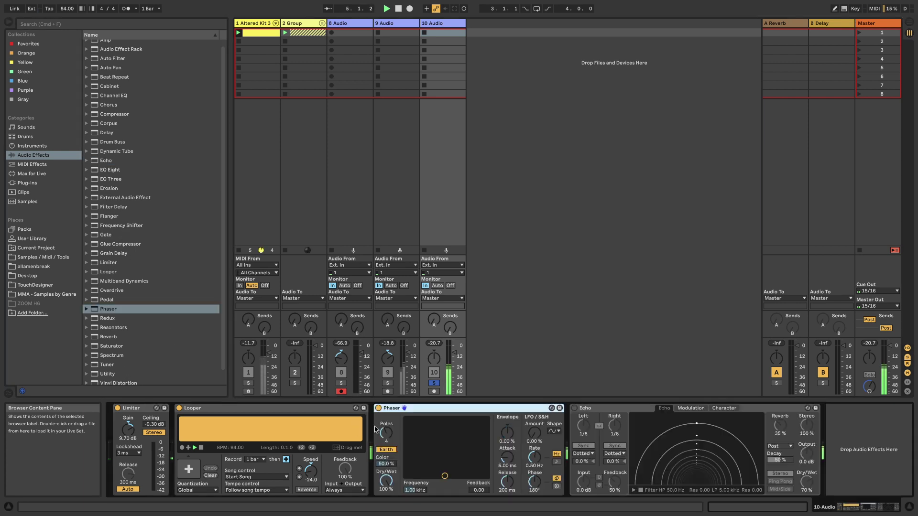
pyautogui.click(386, 450)
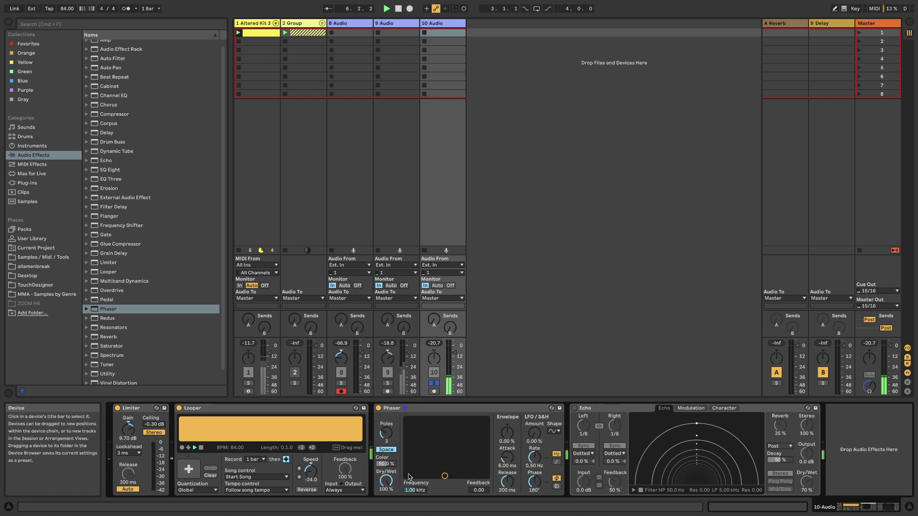
pyautogui.moveTo(444, 476); pyautogui.dragTo(437, 456)
pyautogui.moveTo(510, 445); pyautogui.dragTo(509, 430)
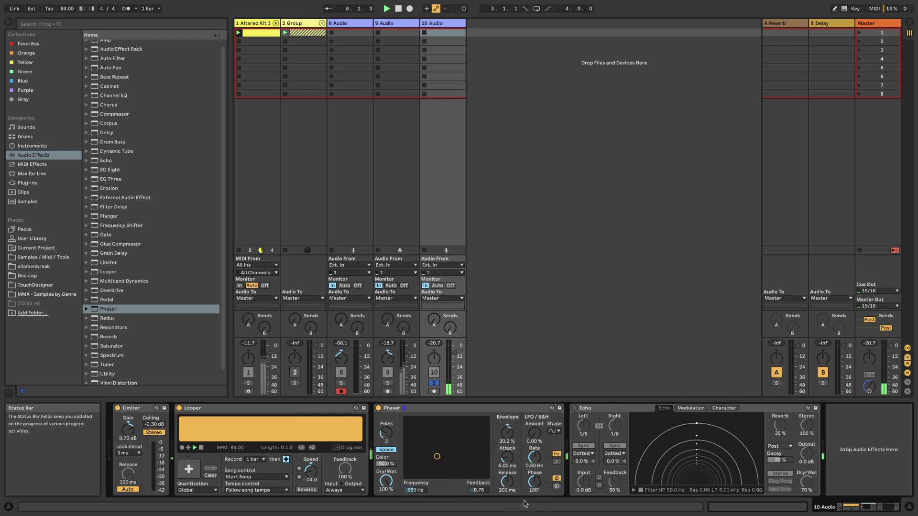
pyautogui.moveTo(535, 434)
pyautogui.mouseDown()
pyautogui.moveTo(534, 406)
pyautogui.moveTo(535, 437)
pyautogui.mouseUp()
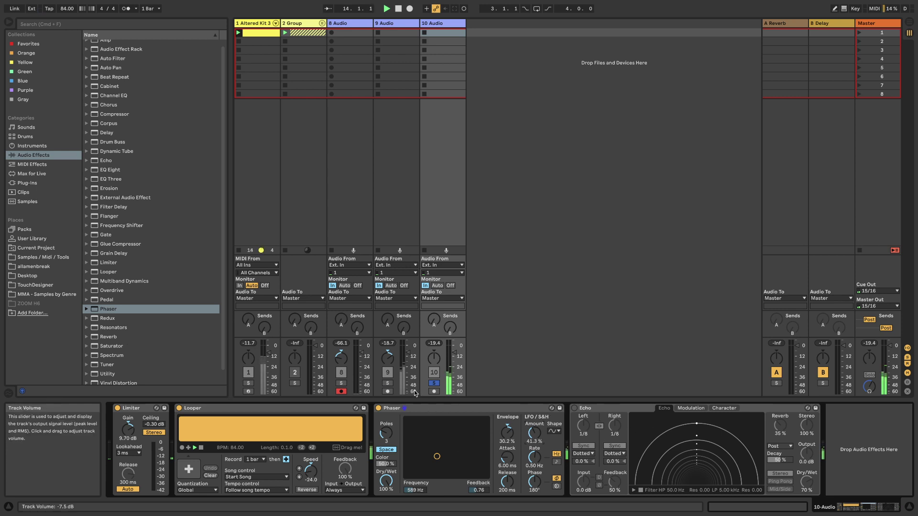
# - Solo only the 9 Audio track and duplicate it
pyautogui.click(388, 383)
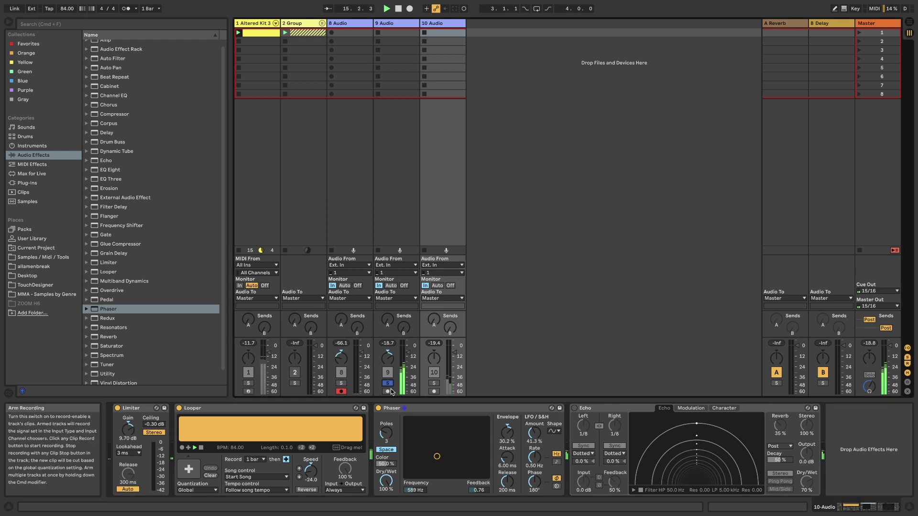
pyautogui.click(395, 28)
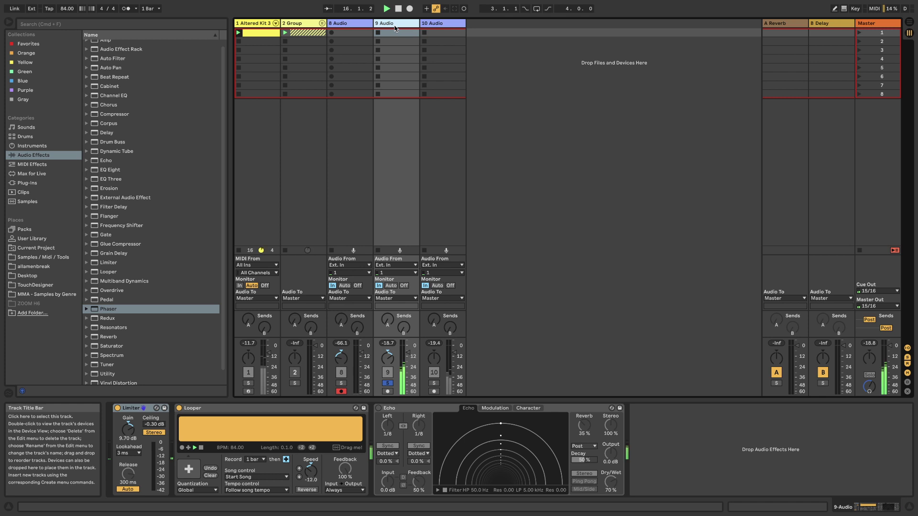
pyautogui.press('super+t')
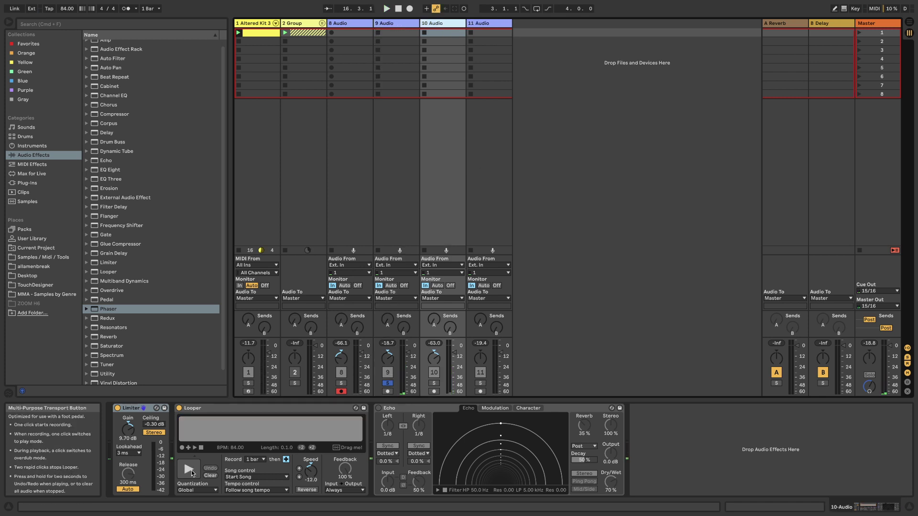
# - Start the duplicated 10 Audio Looper, pan the track left and reverse its loop while soloed with 9 Audio
pyautogui.click(190, 470)
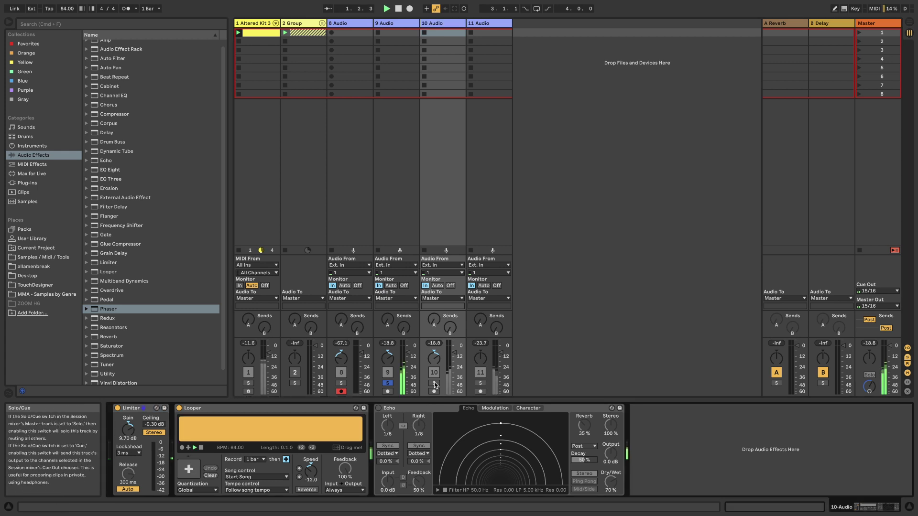
pyautogui.moveTo(434, 358); pyautogui.dragTo(433, 364)
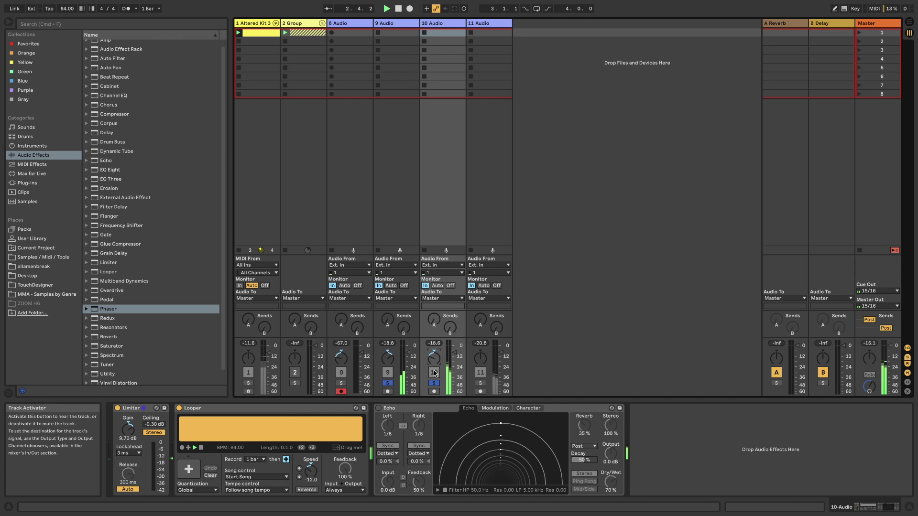
pyautogui.click(307, 490)
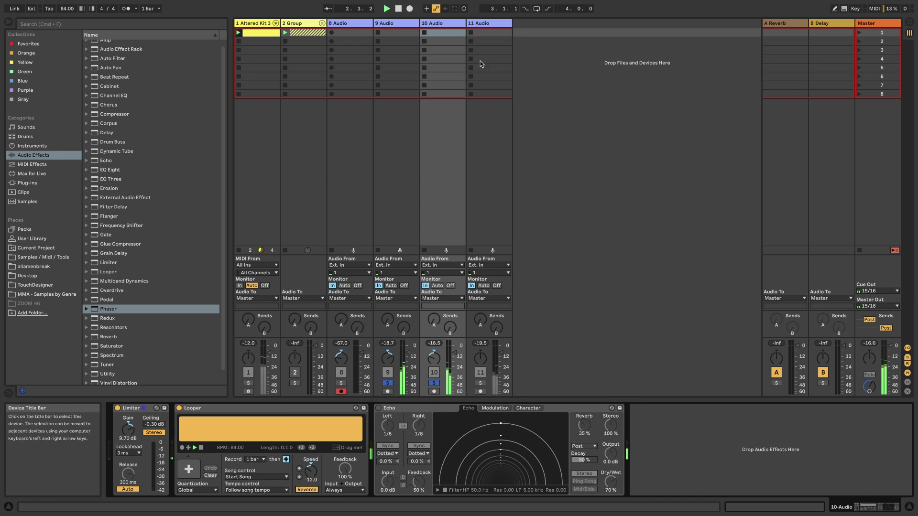
# - Enable Echo on 10 Audio with 59% reverb and 67% feedback, and set its filter to HP 371 Hz and LP 7.24 kHz
pyautogui.click(446, 24)
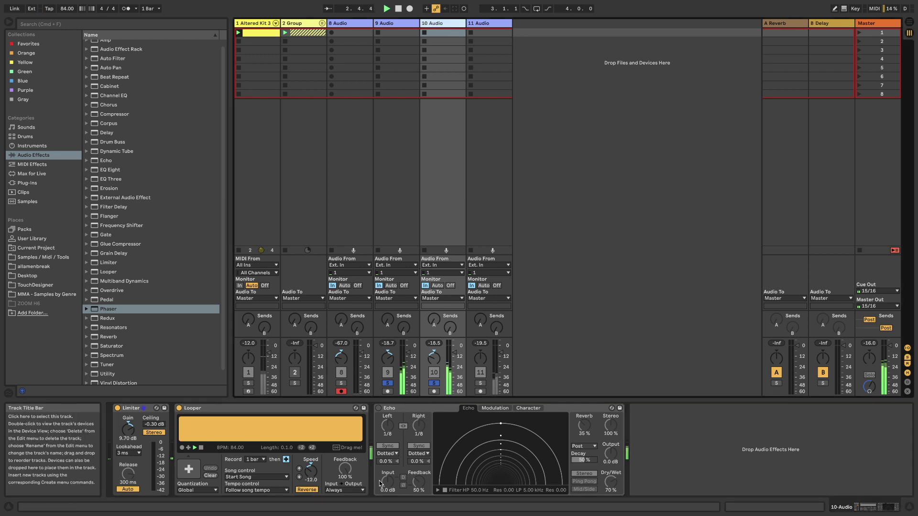
pyautogui.click(378, 408)
pyautogui.moveTo(584, 425); pyautogui.dragTo(584, 418)
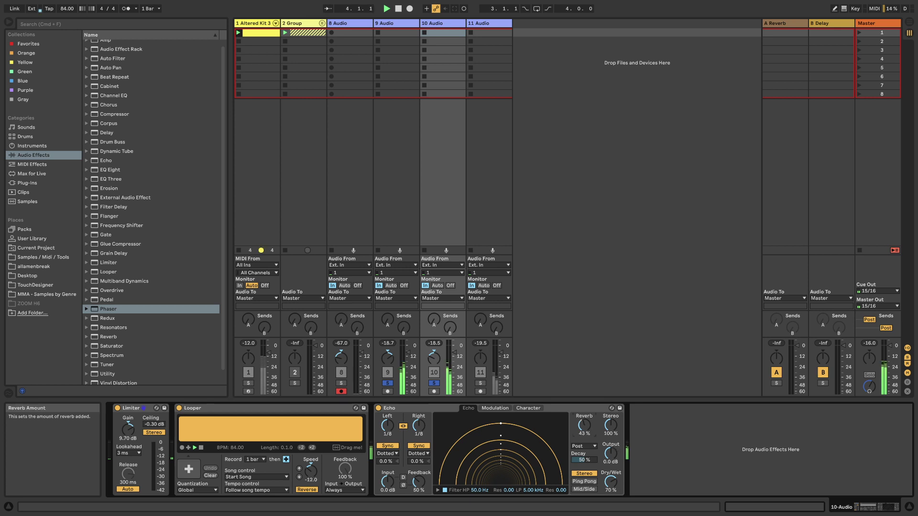
pyautogui.moveTo(418, 481); pyautogui.dragTo(418, 475)
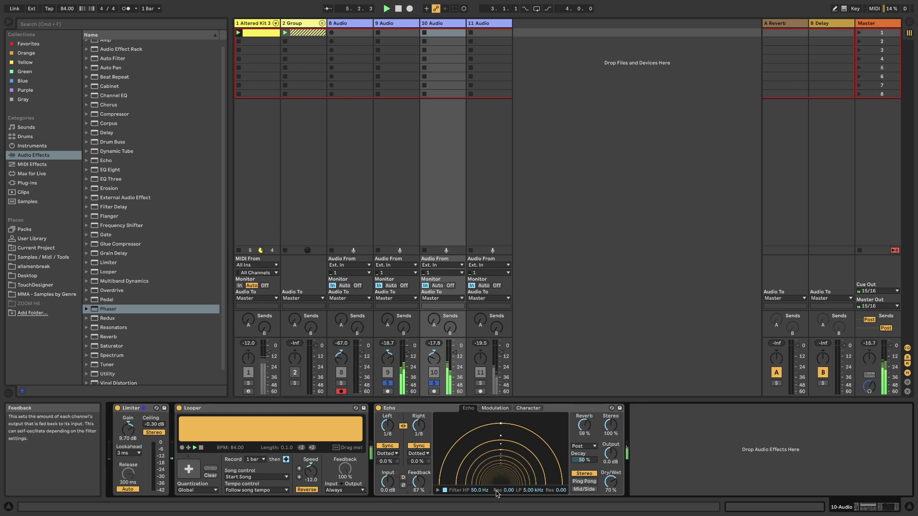
pyautogui.click(444, 491)
pyautogui.moveTo(452, 483); pyautogui.dragTo(475, 480)
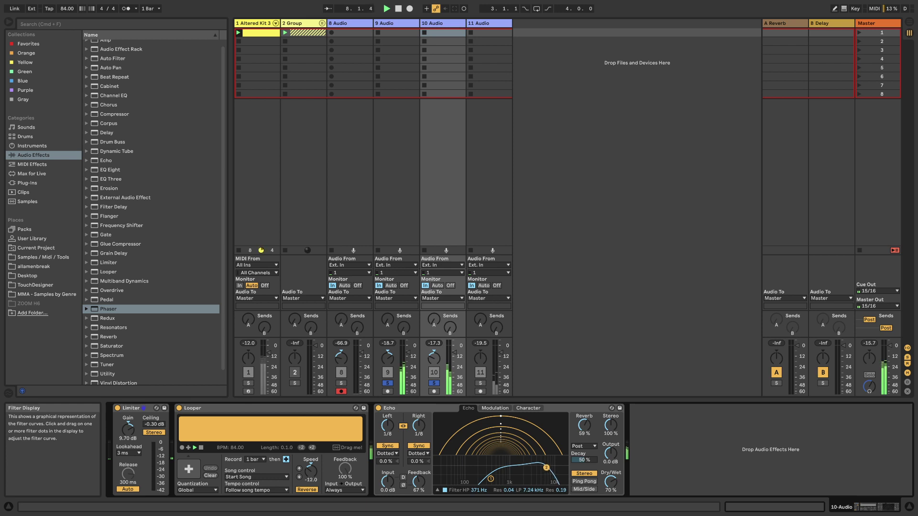
# - Turn on Echo's Wobble with 19% amount and 7.8% morph, and collapse the Echo device
pyautogui.click(535, 410)
pyautogui.click(517, 453)
pyautogui.moveTo(516, 472); pyautogui.dragTo(543, 468)
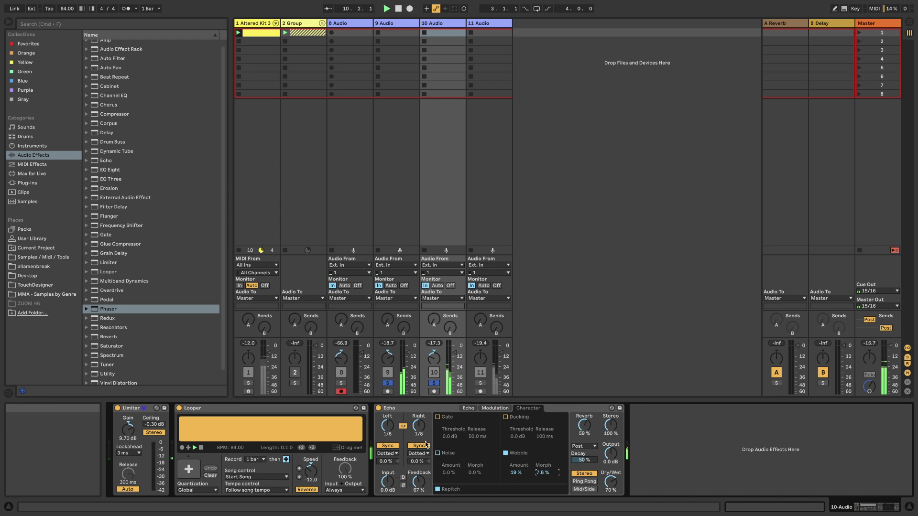
pyautogui.doubleClick(414, 409)
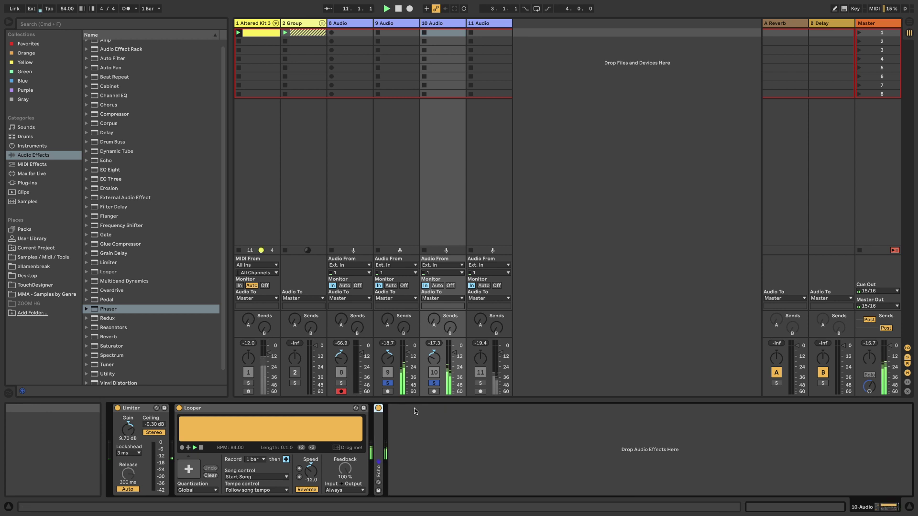
# - Add 11 Audio to the soloed tracks, enlarge the mixer's level meters, and show the devices of 11 Audio
pyautogui.click(482, 385)
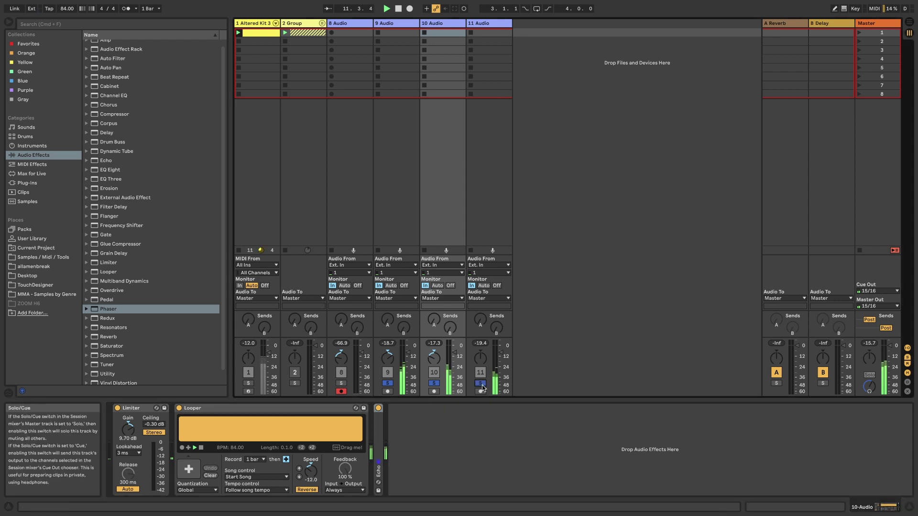
pyautogui.moveTo(478, 333); pyautogui.dragTo(477, 263)
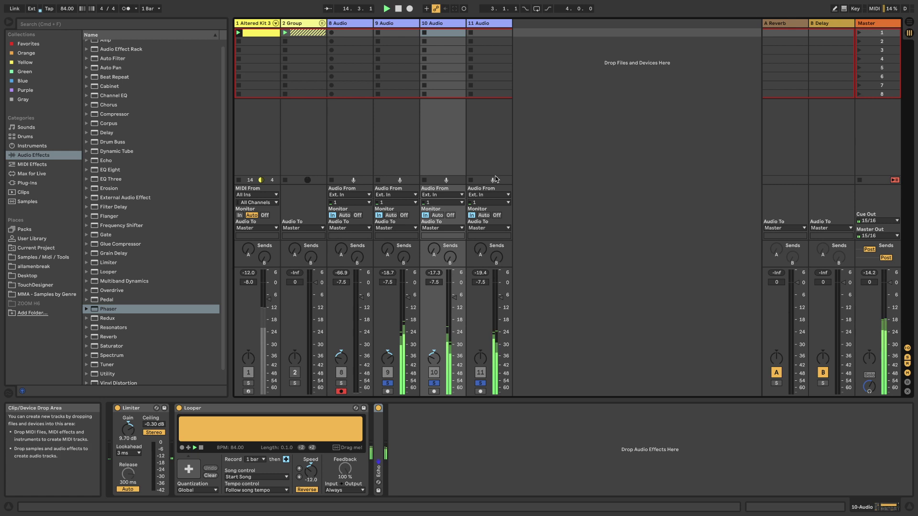
pyautogui.click(491, 23)
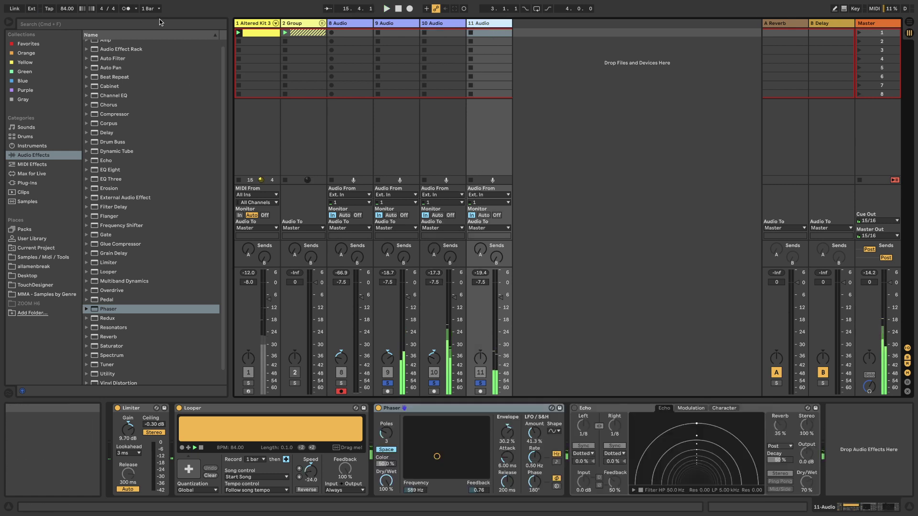
# - Turn on the metronome and play the set with only 11 Audio soloed
pyautogui.click(128, 8)
pyautogui.click(481, 383)
pyautogui.press('space')
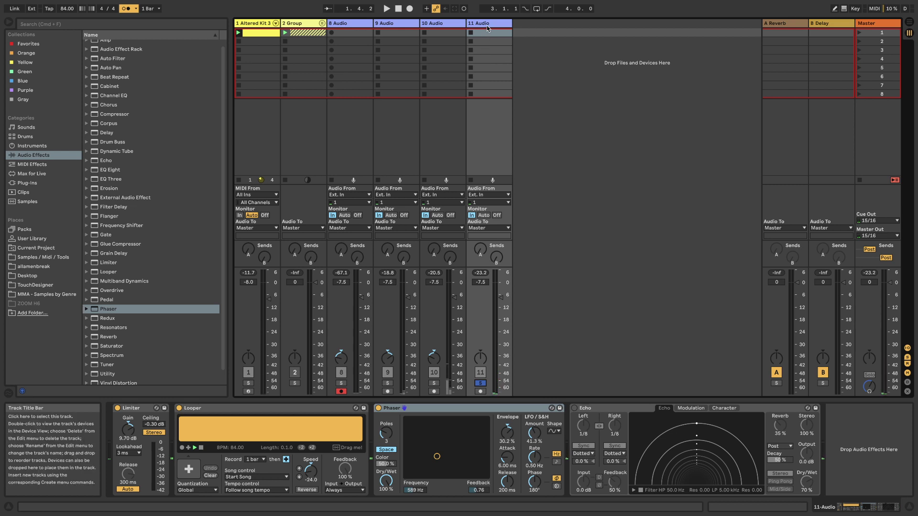
# - Insert a new audio track after 11 Audio, route its input from 11-Audio, and arm it for recording
pyautogui.press('super+t')
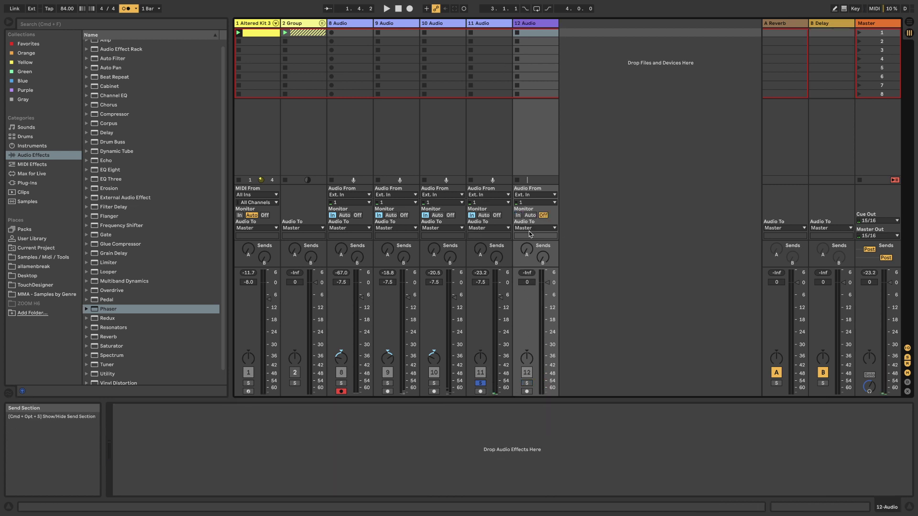
pyautogui.click(476, 24)
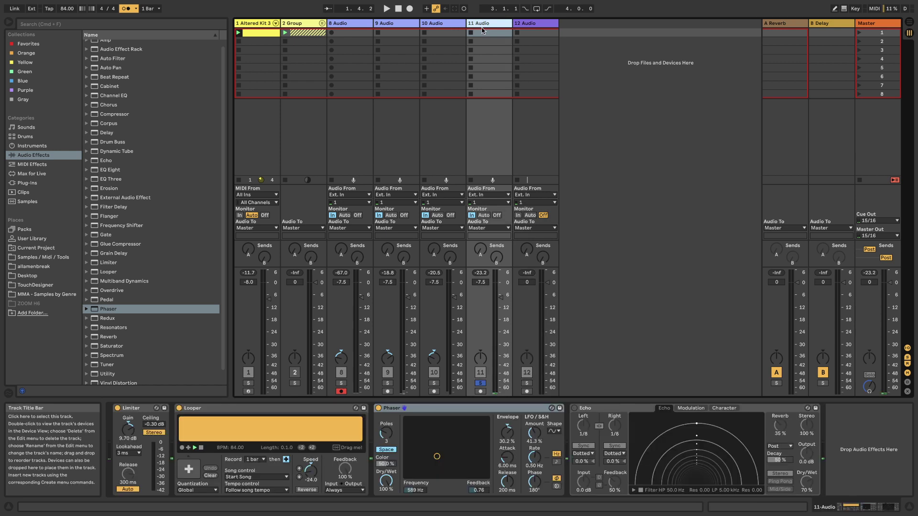
pyautogui.click(530, 24)
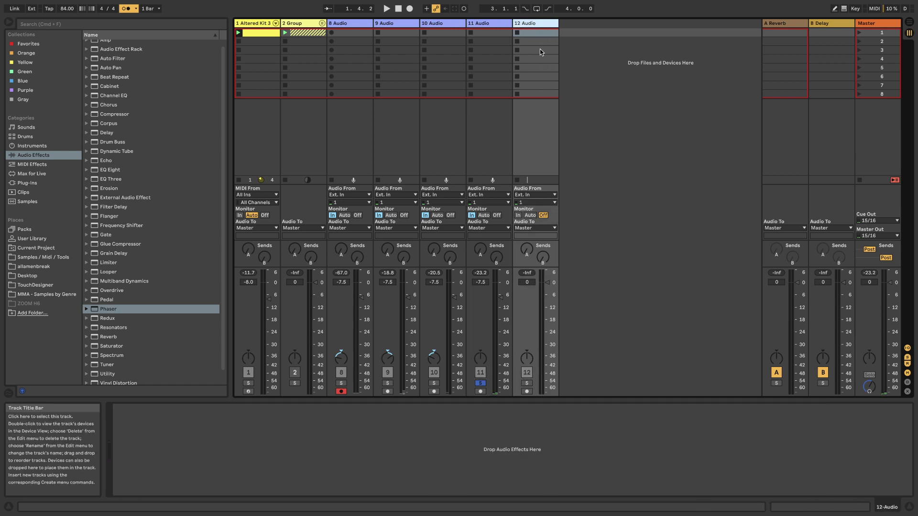
pyautogui.click(532, 195)
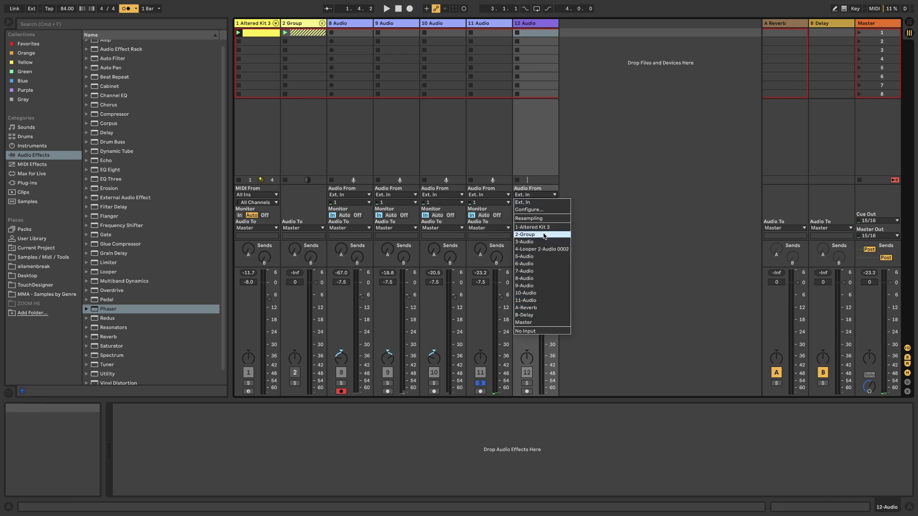
pyautogui.click(547, 302)
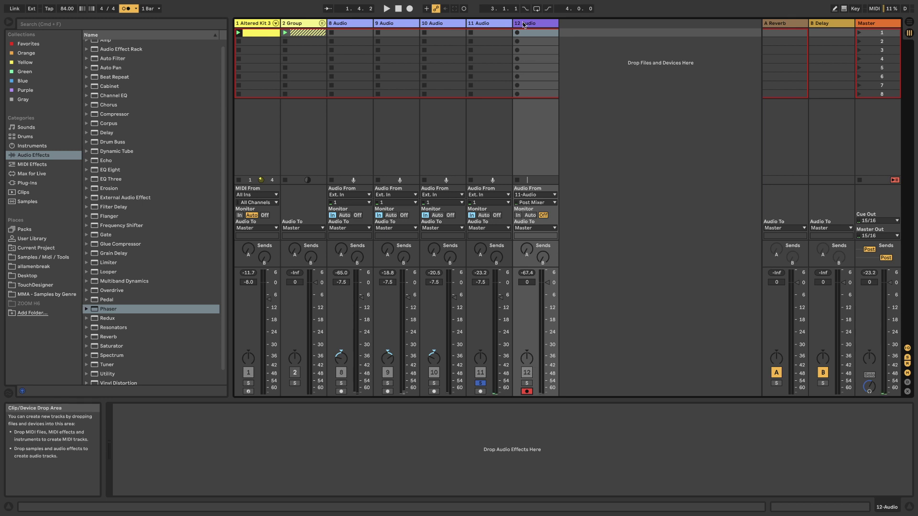
# - Record the output of 11 Audio into the first clip slot of 12 Audio
pyautogui.click(495, 26)
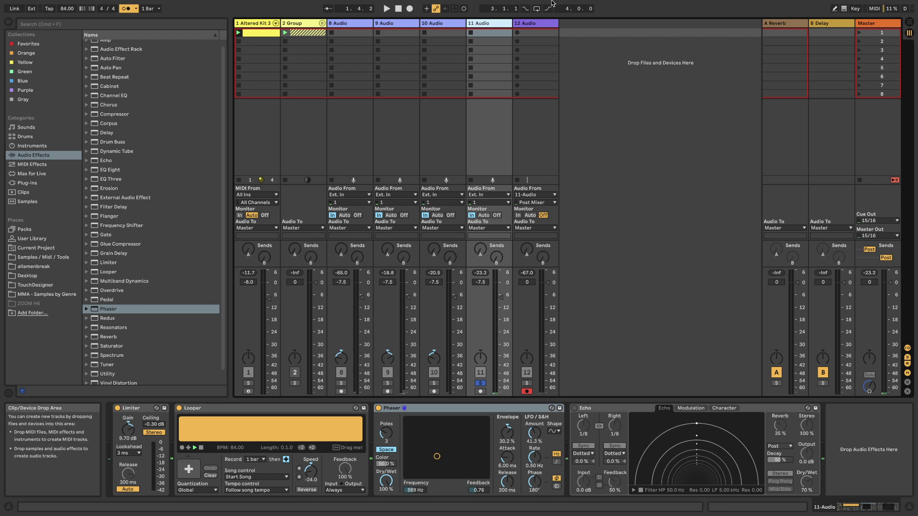
pyautogui.click(517, 35)
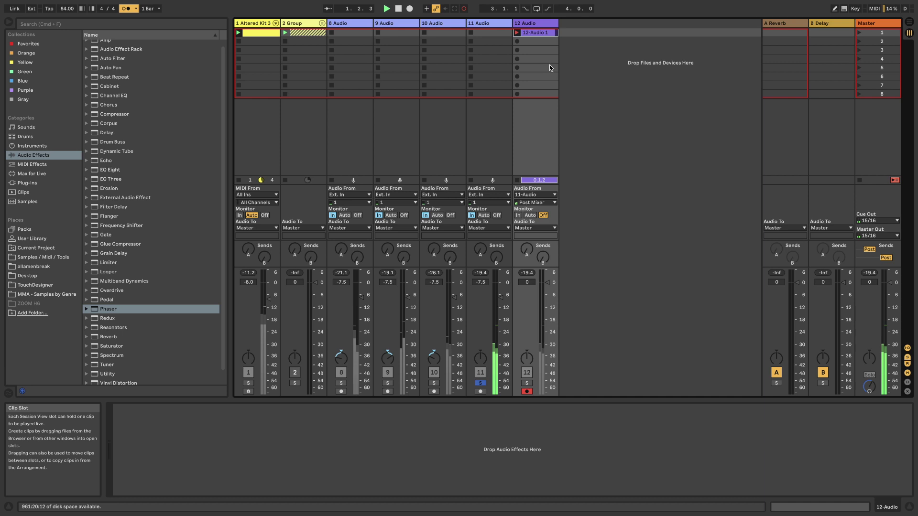
# - Open the recorded 12-Audio 1 clip and crop its sample to the loop
pyautogui.doubleClick(534, 34)
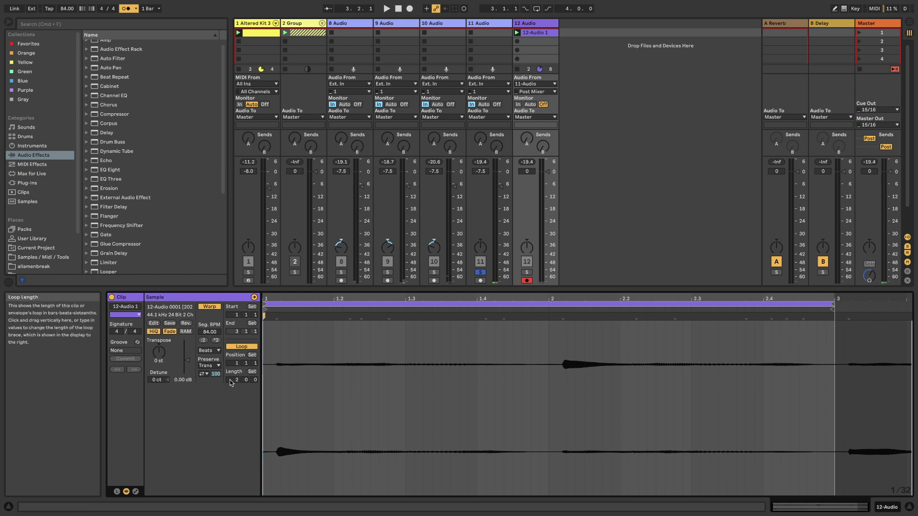
pyautogui.rightClick(601, 407)
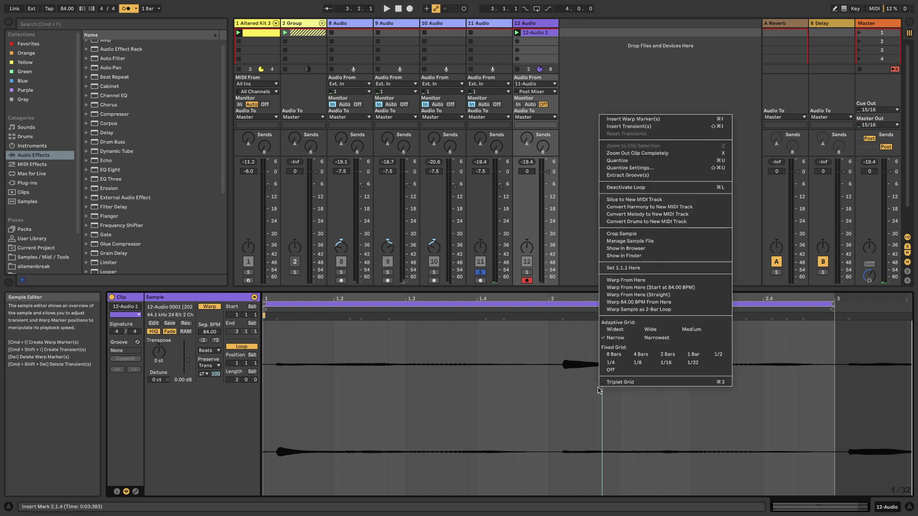
pyautogui.click(655, 239)
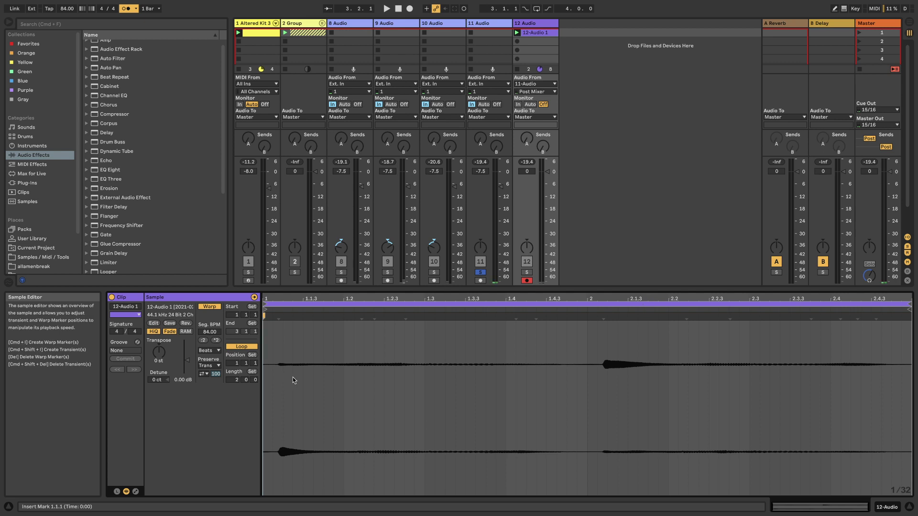
# - Set 1.1.1 of the 12-Audio 1 clip at the first transient and start its loop there
pyautogui.rightClick(278, 318)
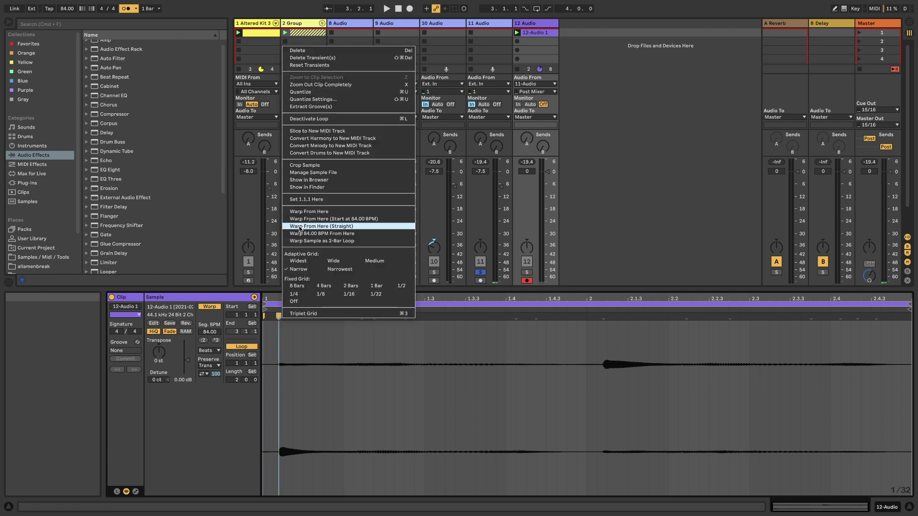
pyautogui.click(306, 199)
pyautogui.moveTo(267, 306); pyautogui.dragTo(279, 306)
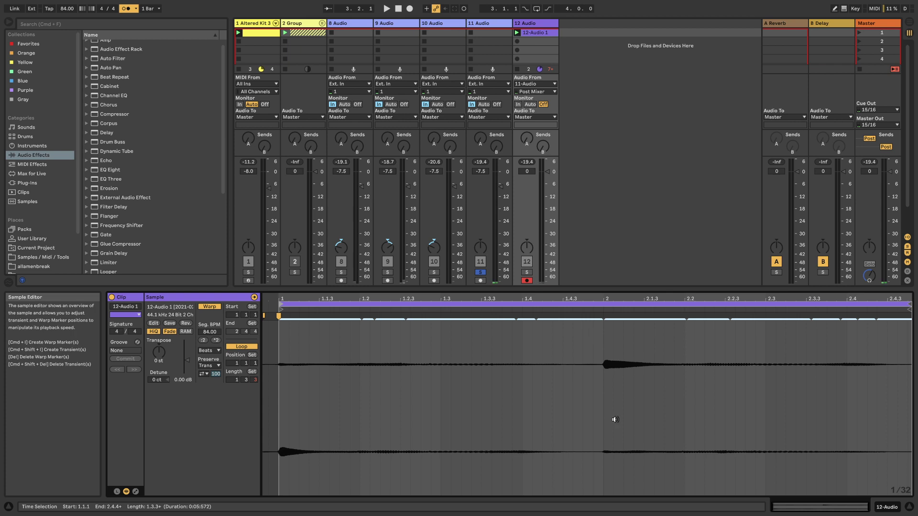
# - Audition the 12 Audio clip soloed during playback, end the solo and mute 11 Audio
pyautogui.press('space')
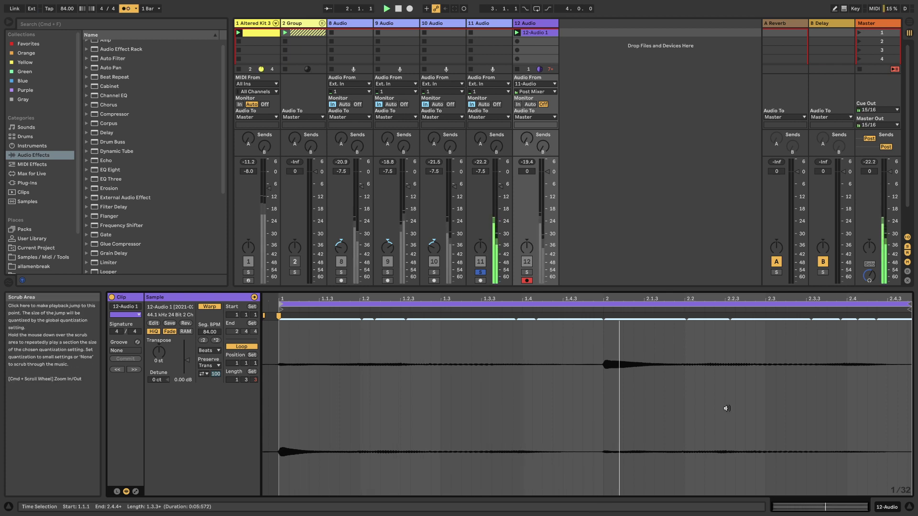
pyautogui.click(527, 272)
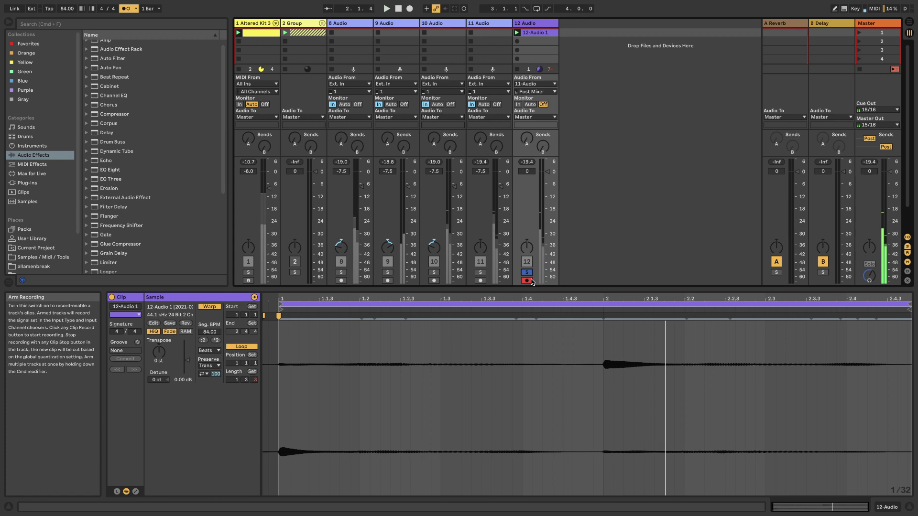
pyautogui.click(528, 272)
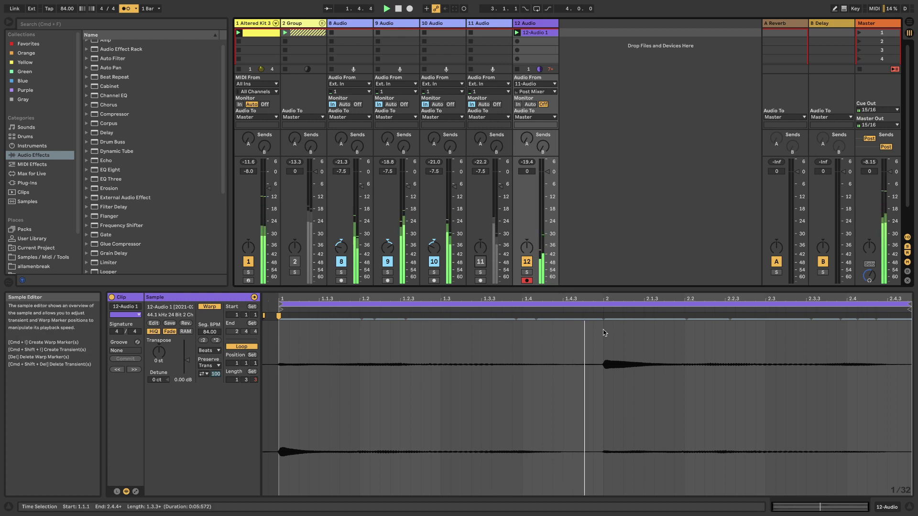
# - Load the Saturator preset A Bit Warmer on 12 Audio and turn off the metronome
pyautogui.click(911, 510)
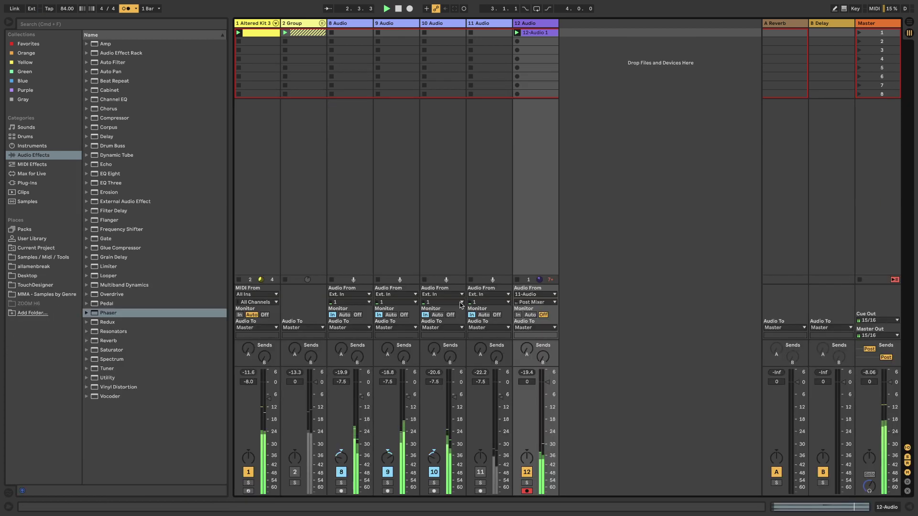
pyautogui.doubleClick(533, 26)
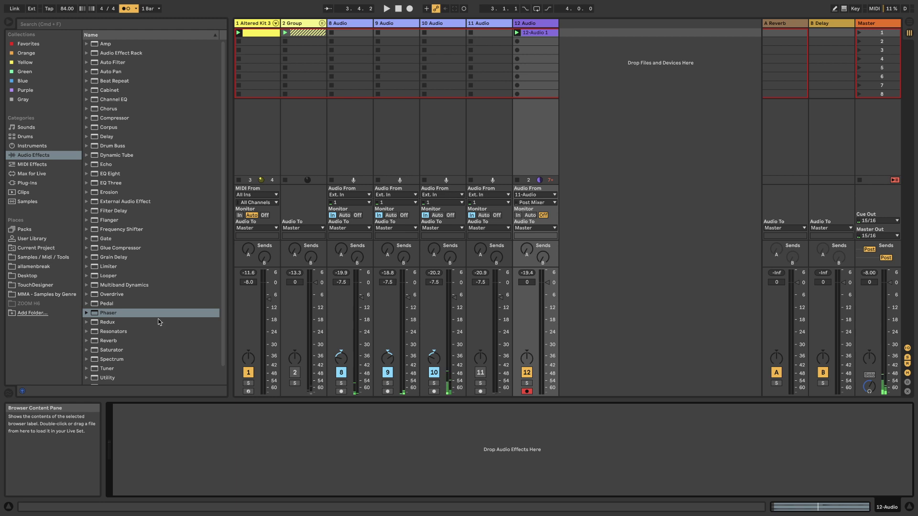
pyautogui.scroll(-2, 160, 321)
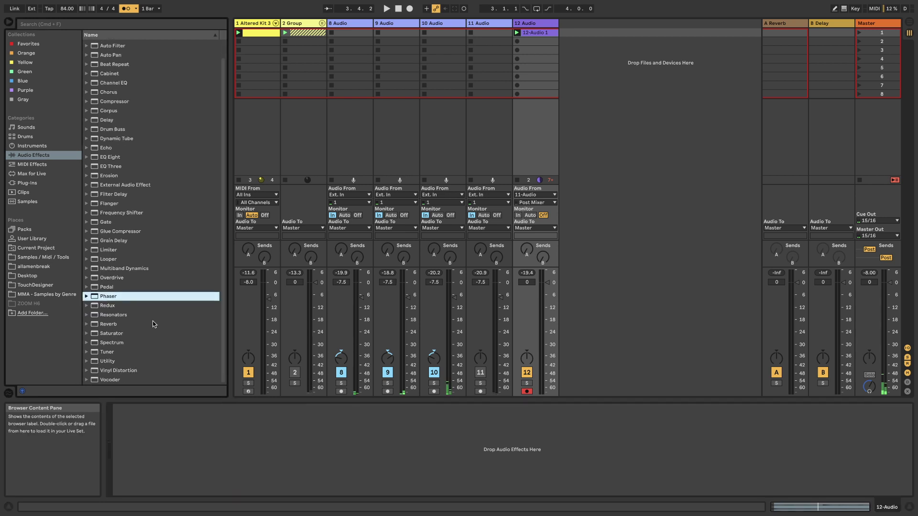
pyautogui.click(88, 335)
pyautogui.doubleClick(119, 344)
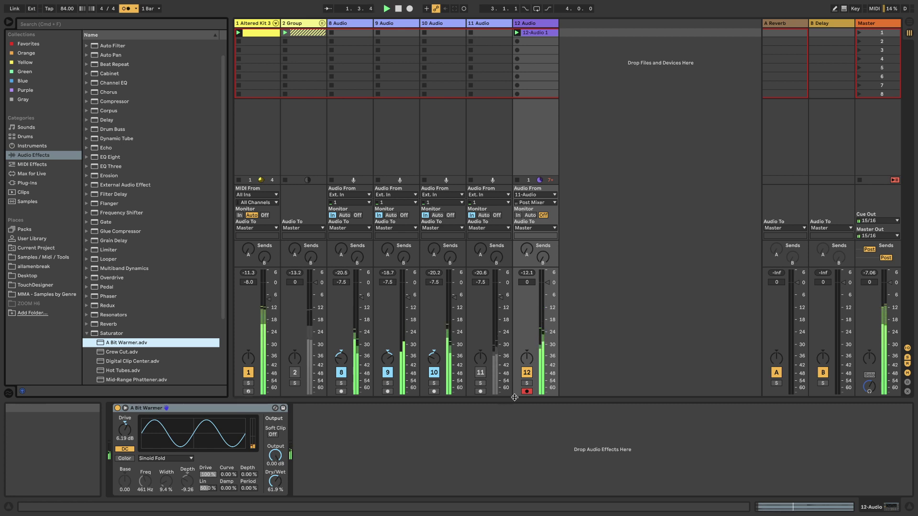
pyautogui.click(127, 9)
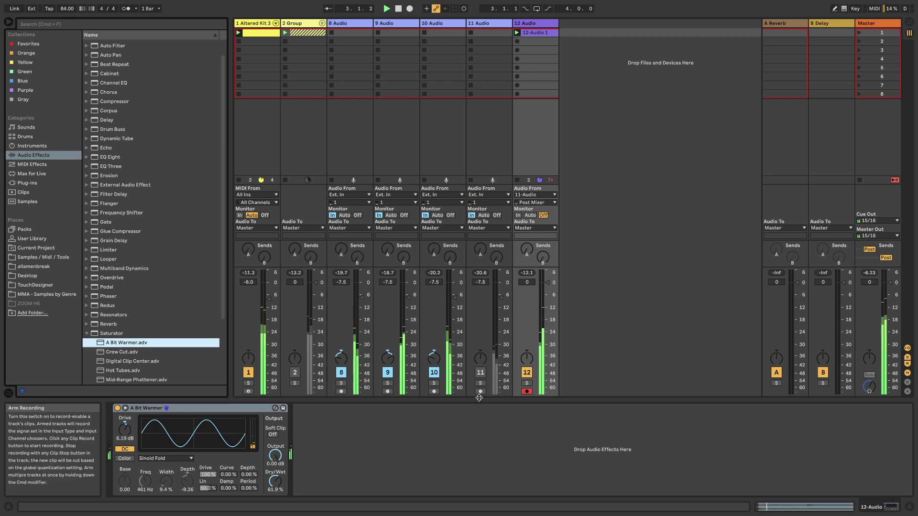
# - Set the 12-Audio 1 clip's loop length to 2 bars and its clip gain to 1.75 dB while checking playback
pyautogui.doubleClick(534, 33)
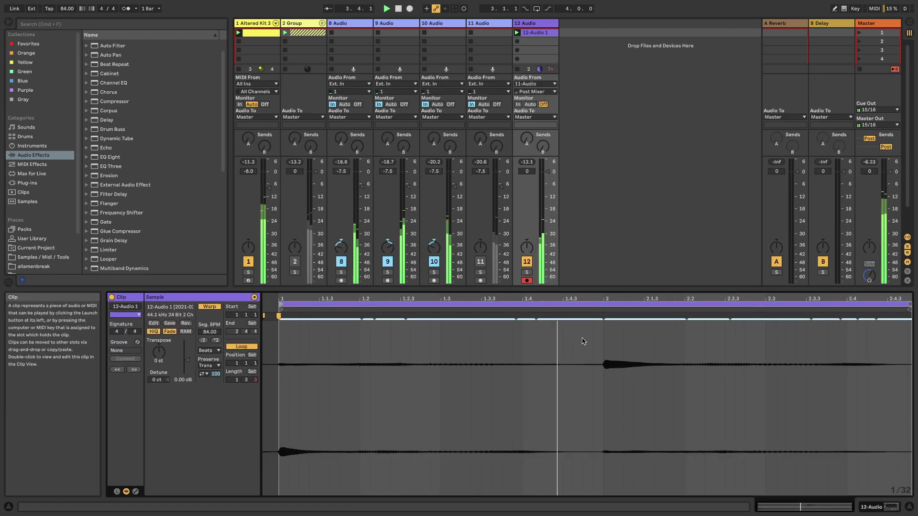
pyautogui.press('space')
pyautogui.click(234, 380)
pyautogui.write('2')
pyautogui.press('Return')
pyautogui.press('space')
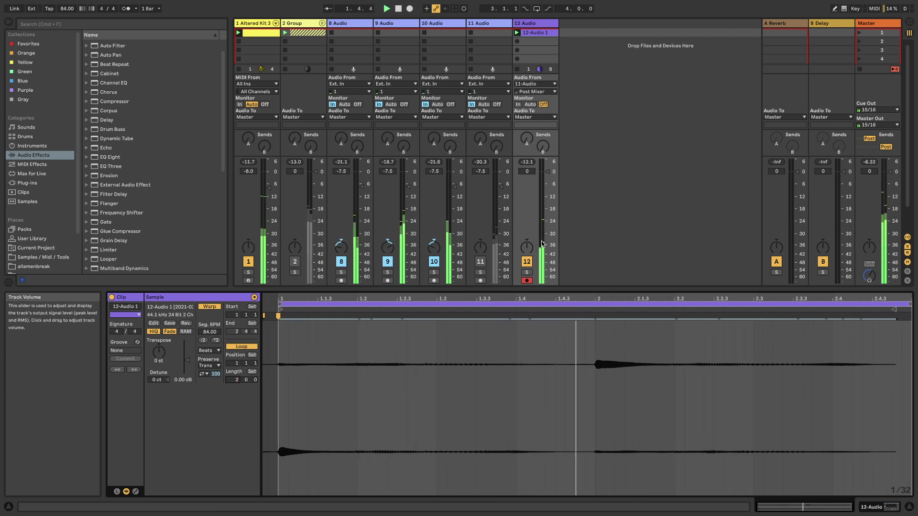
pyautogui.moveTo(183, 379); pyautogui.dragTo(184, 377)
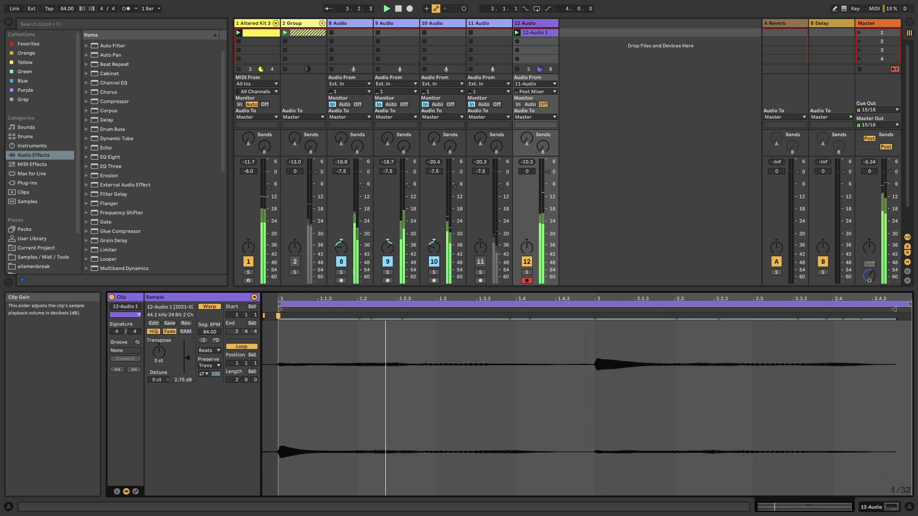
pyautogui.moveTo(184, 376); pyautogui.dragTo(184, 379)
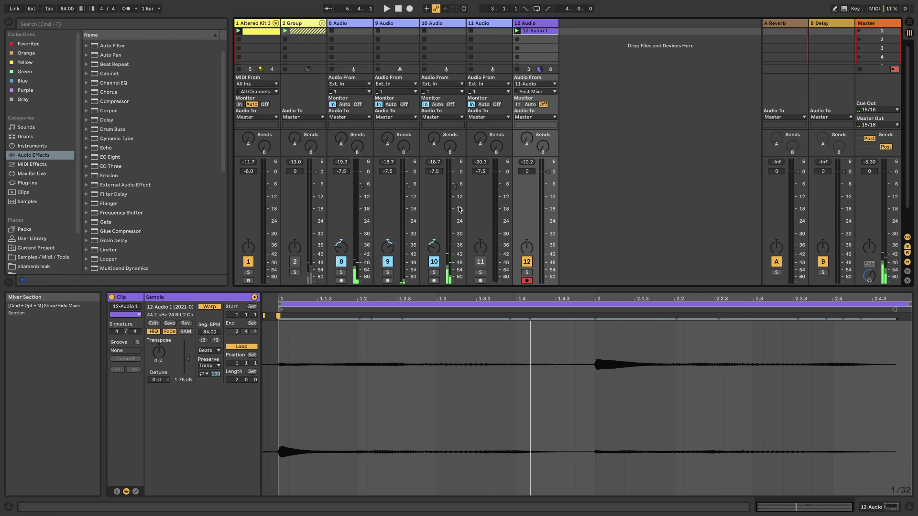
# - Show the device chain of 8 Audio and select its Looper
pyautogui.doubleClick(833, 507)
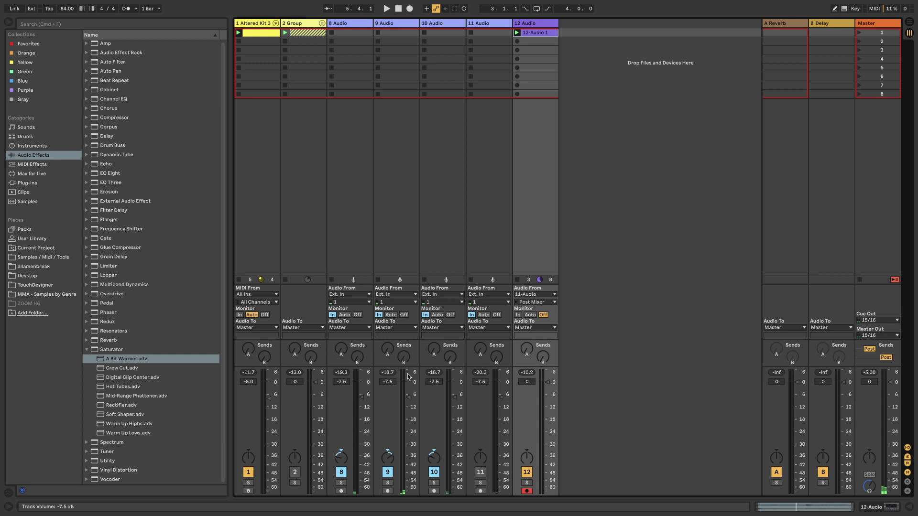
pyautogui.doubleClick(356, 23)
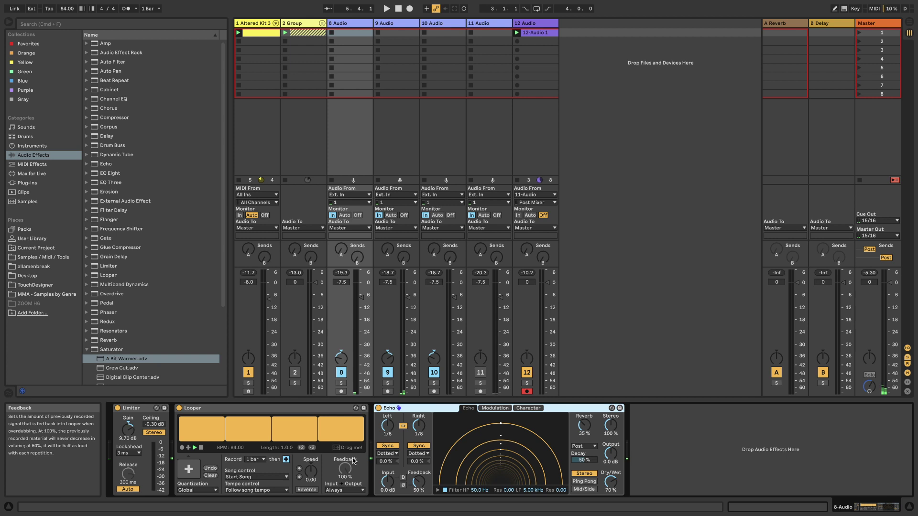
pyautogui.rightClick(301, 409)
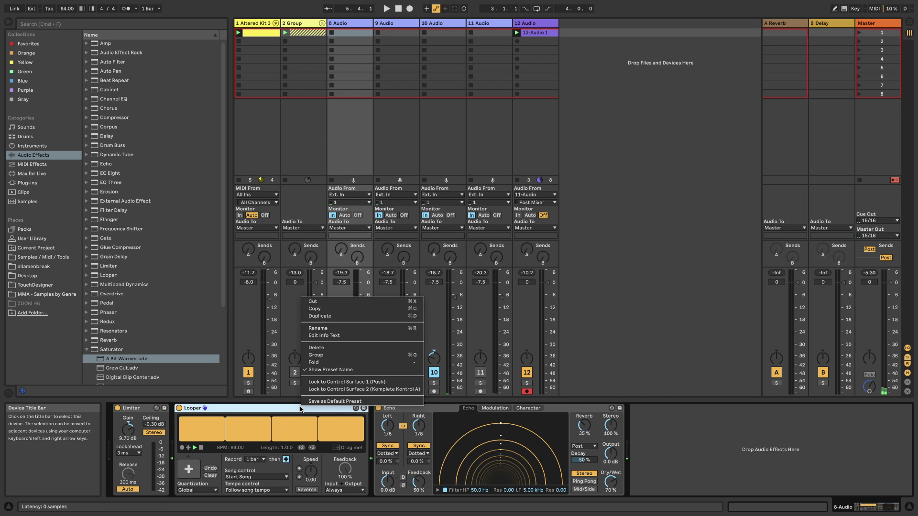
pyautogui.click(283, 412)
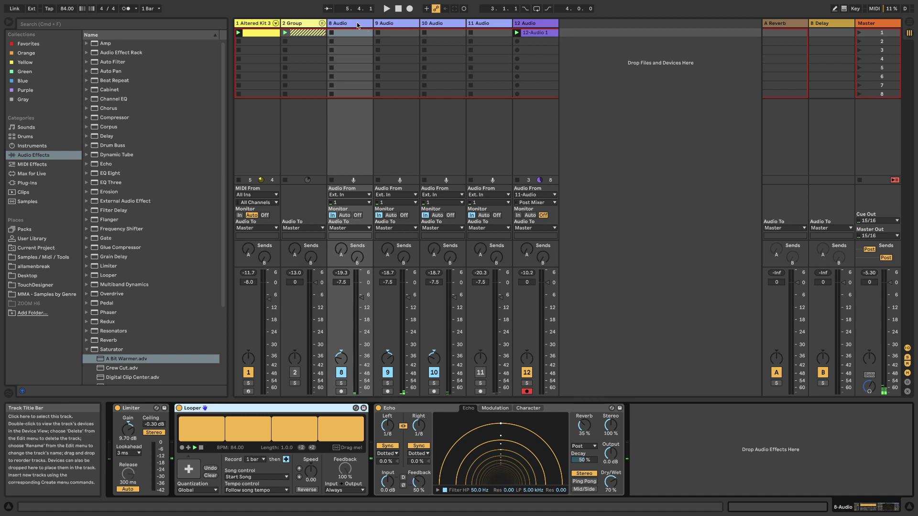
# - Group the tracks 8 Audio through 12 Audio, mute and fold the group, and briefly play the set
pyautogui.click(536, 24)
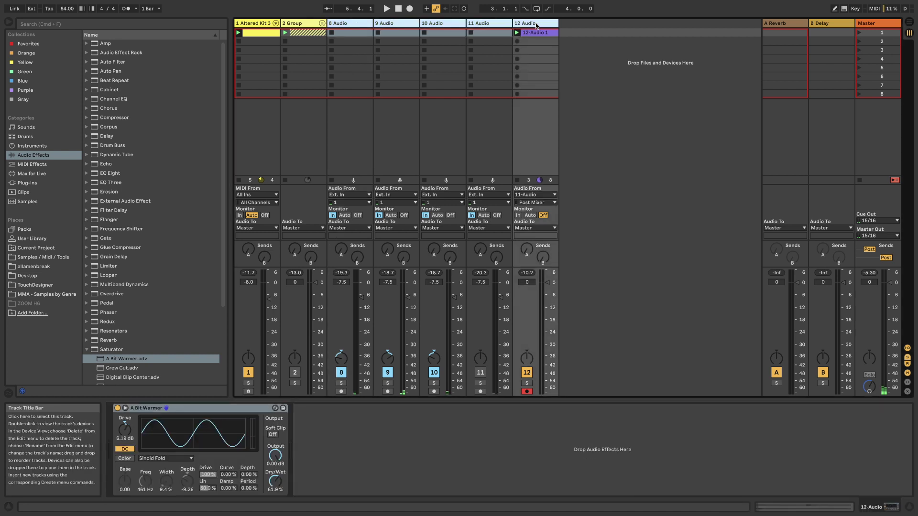
pyautogui.press('super+g')
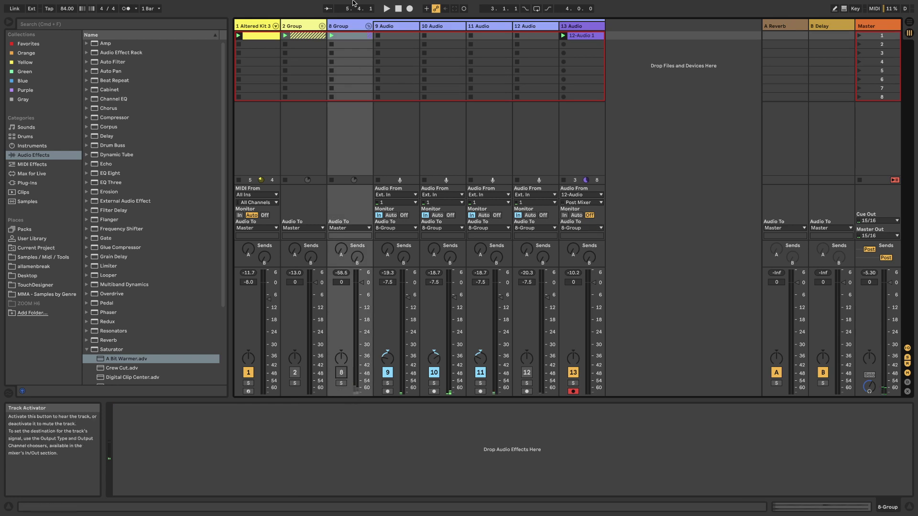
pyautogui.click(368, 26)
pyautogui.press('space')
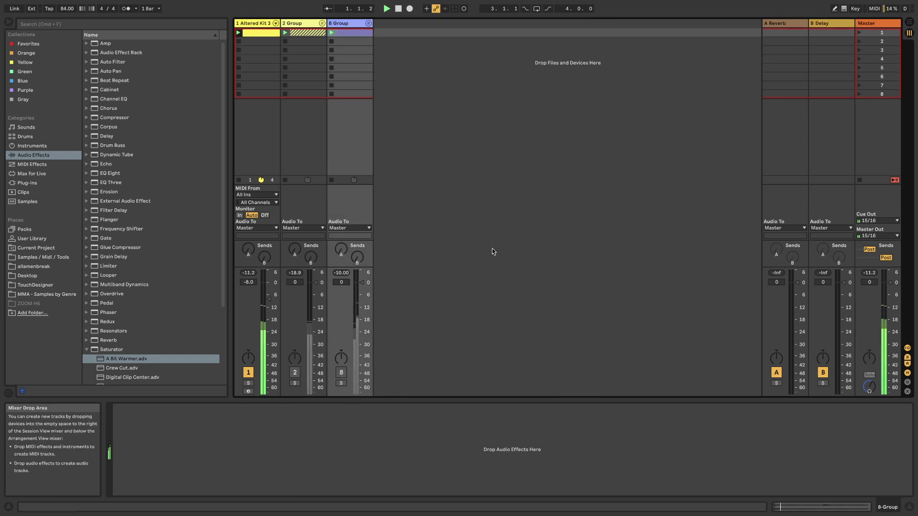
pyautogui.press('space')
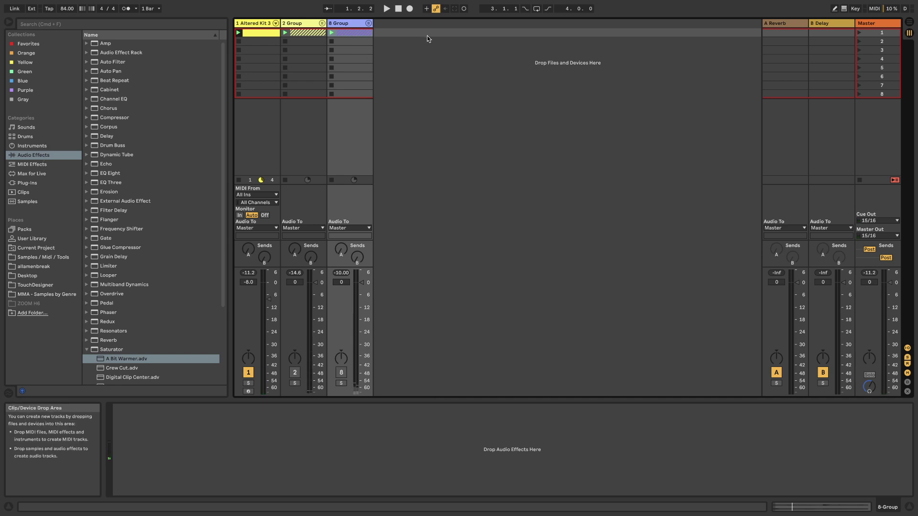
# - Insert a new audio track after 8 Group and load a Looper on it
pyautogui.hotkey('ctrl', 't')
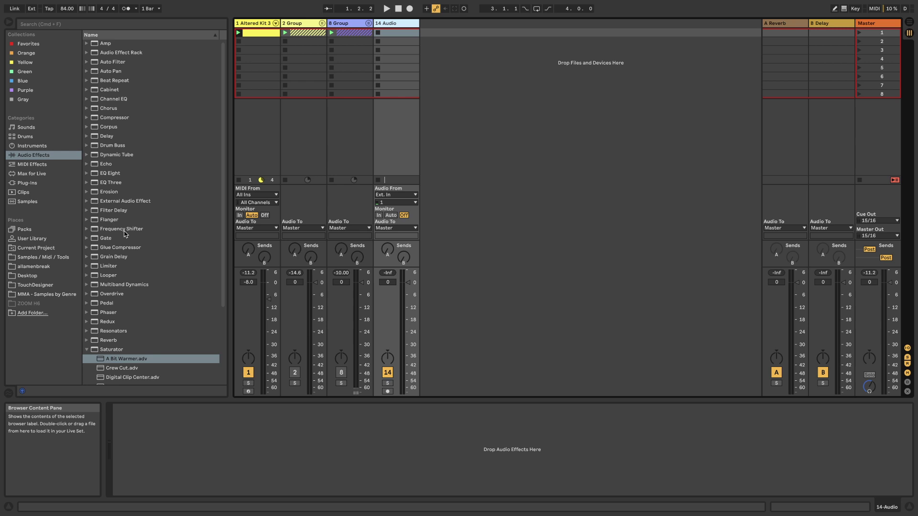
pyautogui.click(87, 350)
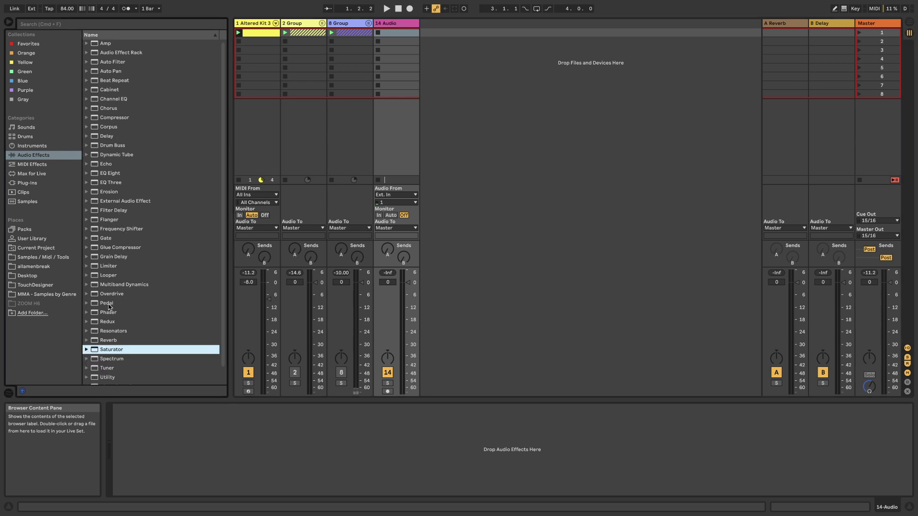
pyautogui.scroll(-1, 115, 310)
pyautogui.scroll(1, 134, 326)
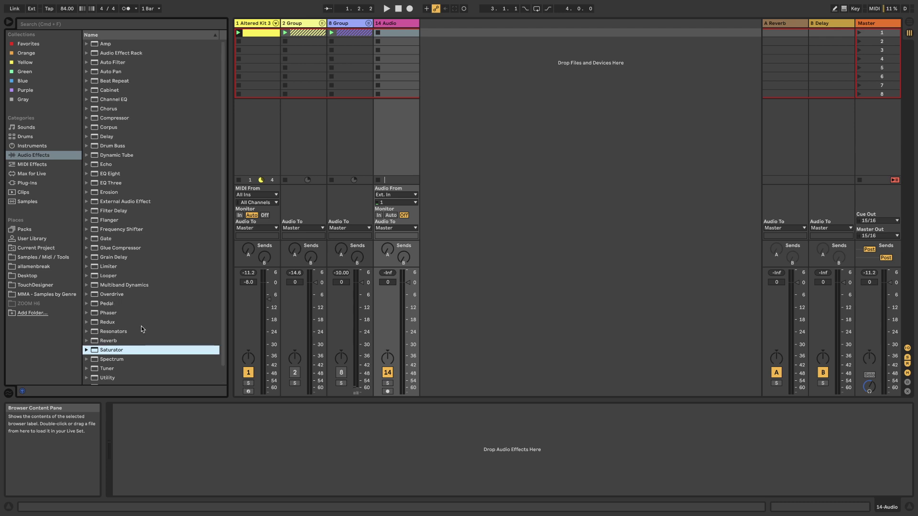
pyautogui.moveTo(111, 275); pyautogui.dragTo(397, 186)
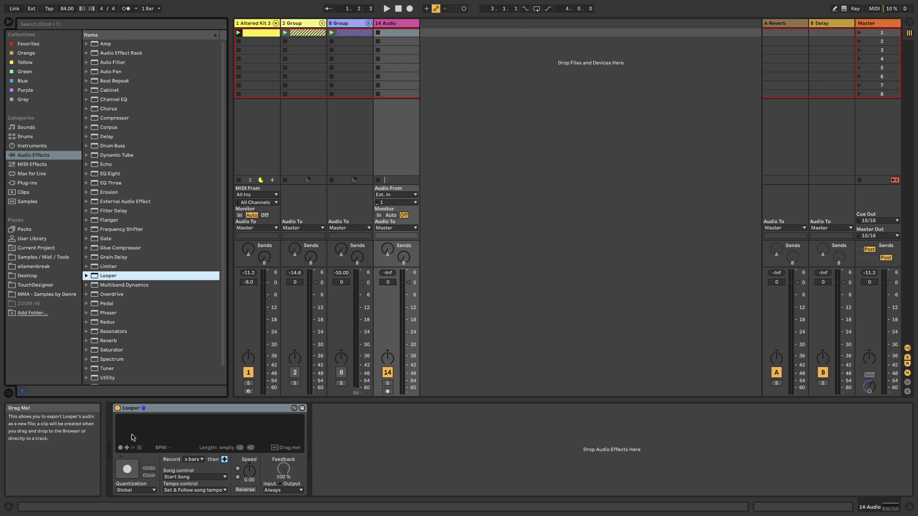
# - Take the input of 14 Audio from Ext. In channel 1 and set its monitoring to In
pyautogui.click(391, 195)
pyautogui.click(391, 198)
pyautogui.click(396, 202)
pyautogui.click(396, 203)
pyautogui.click(379, 215)
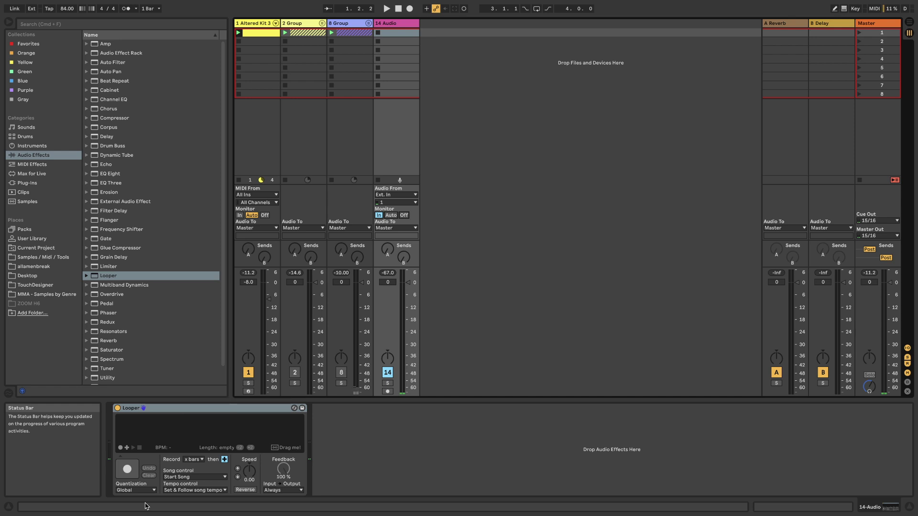
# - MIDI-map the transport, Undo and Clear buttons of the Looper on 14 Audio to controller buttons, and glance at the key mappings
pyautogui.press('super+m')
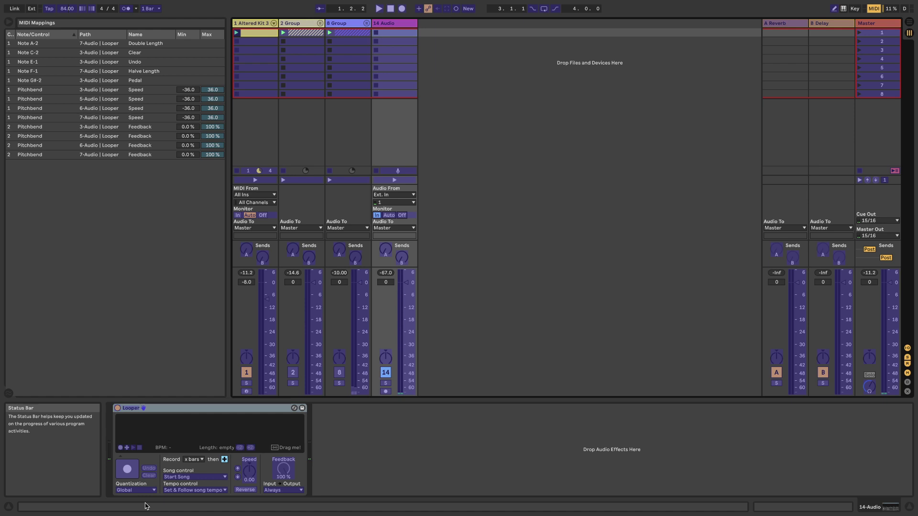
pyautogui.click(873, 8)
pyautogui.click(874, 8)
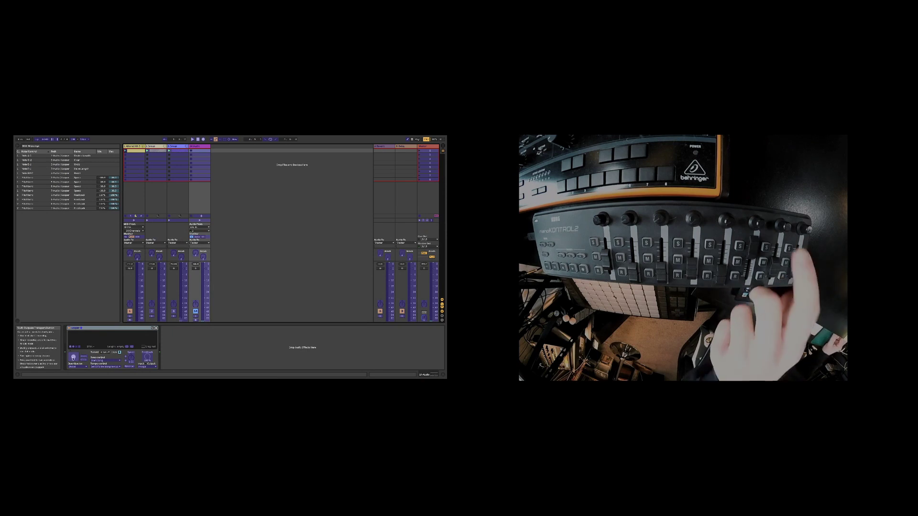
pyautogui.click(74, 360)
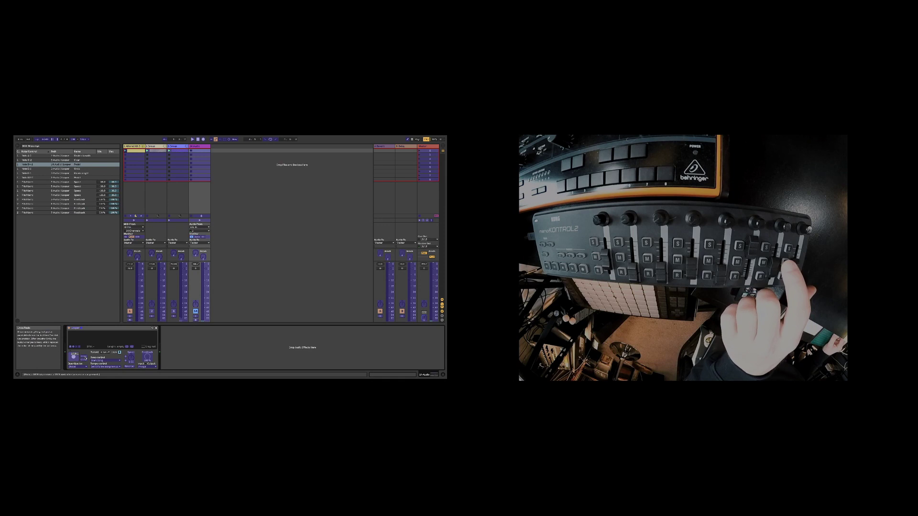
pyautogui.click(85, 361)
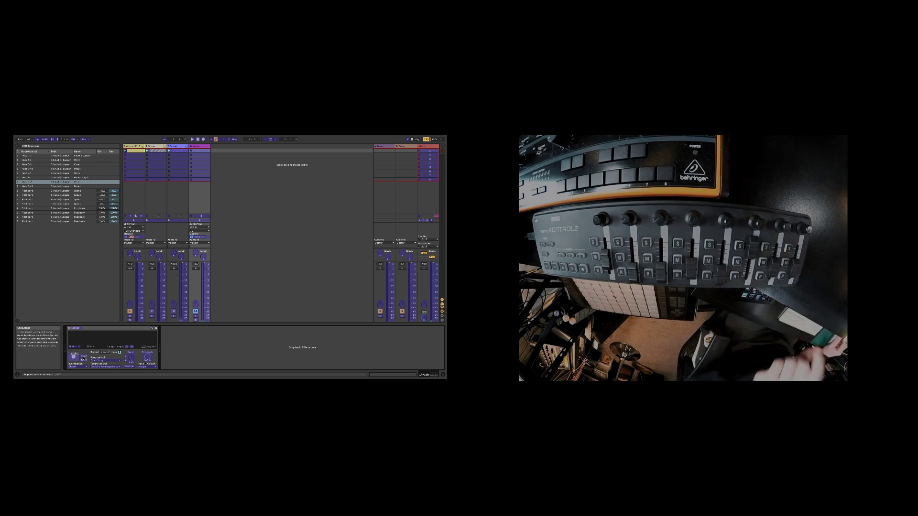
pyautogui.hotkey('ctrl', 'k')
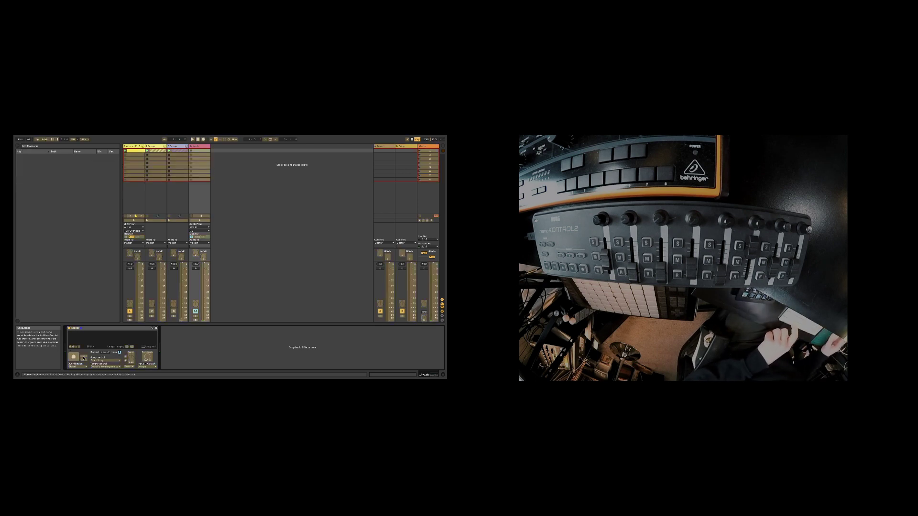
pyautogui.hotkey('ctrl', 'k')
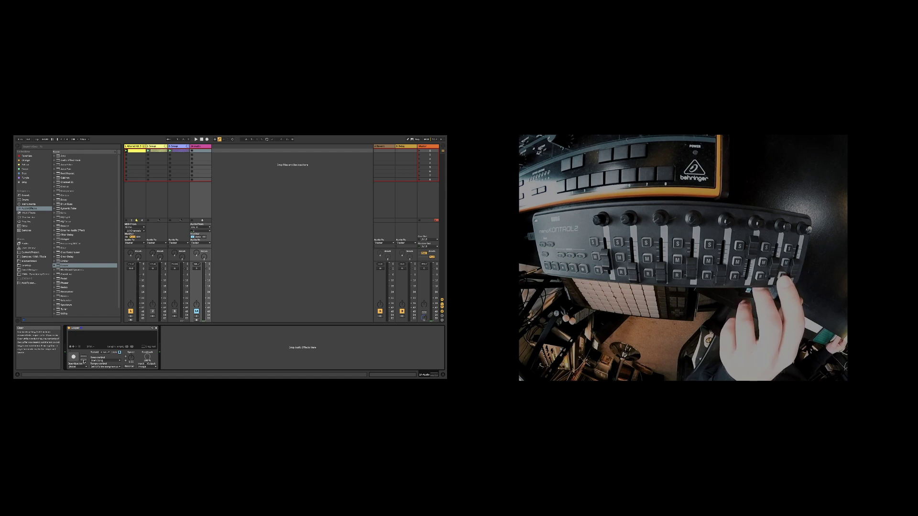
# - Set the Looper to record 1 bar before switching to playback, and its tempo control to Follow song tempo
pyautogui.click(104, 353)
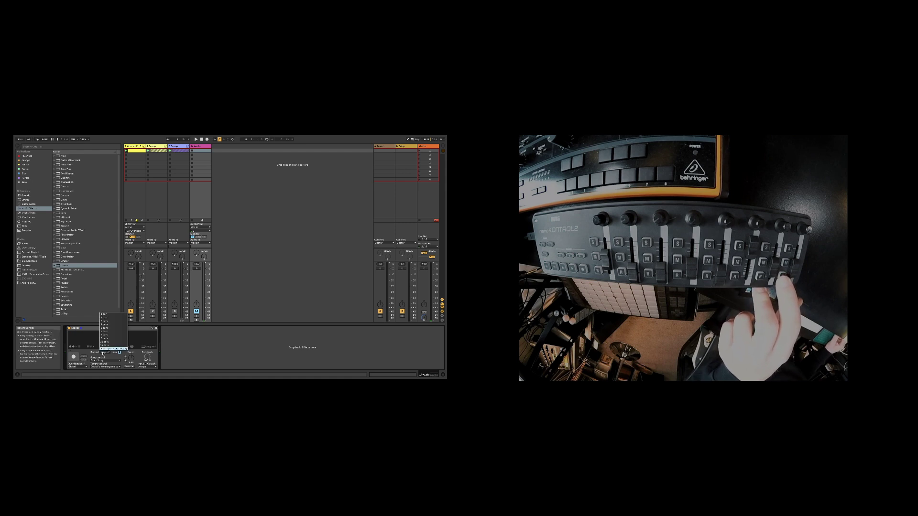
pyautogui.click(111, 315)
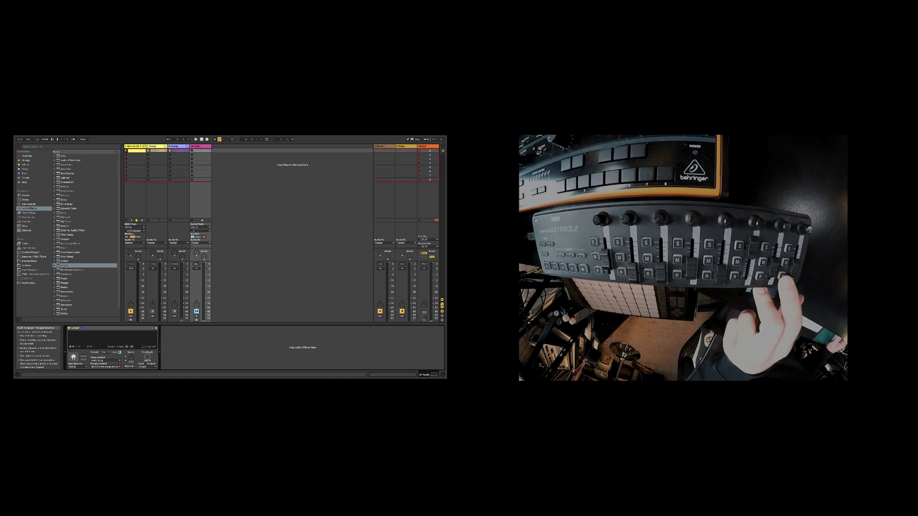
pyautogui.click(106, 367)
pyautogui.click(106, 360)
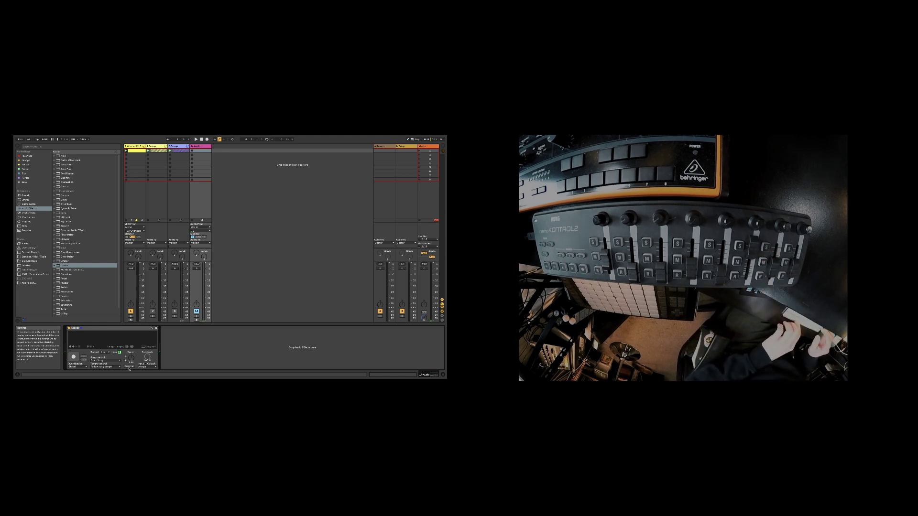
# - MIDI-map the Looper's half length, double length and speed stepping buttons to the controller
pyautogui.hotkey('ctrl', 'm')
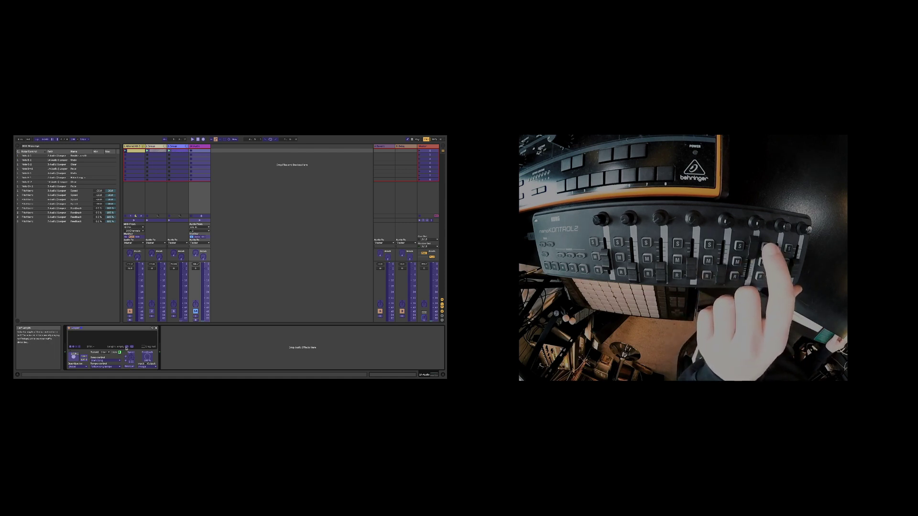
pyautogui.click(127, 347)
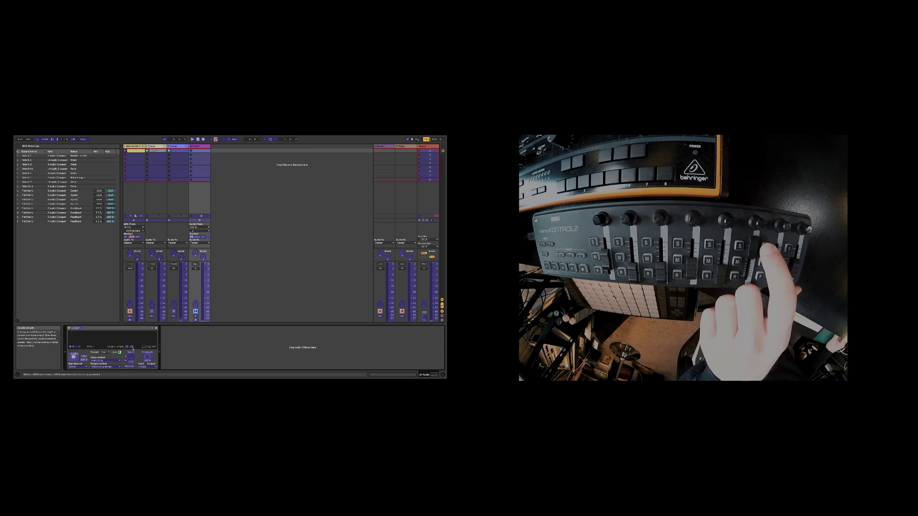
pyautogui.click(127, 347)
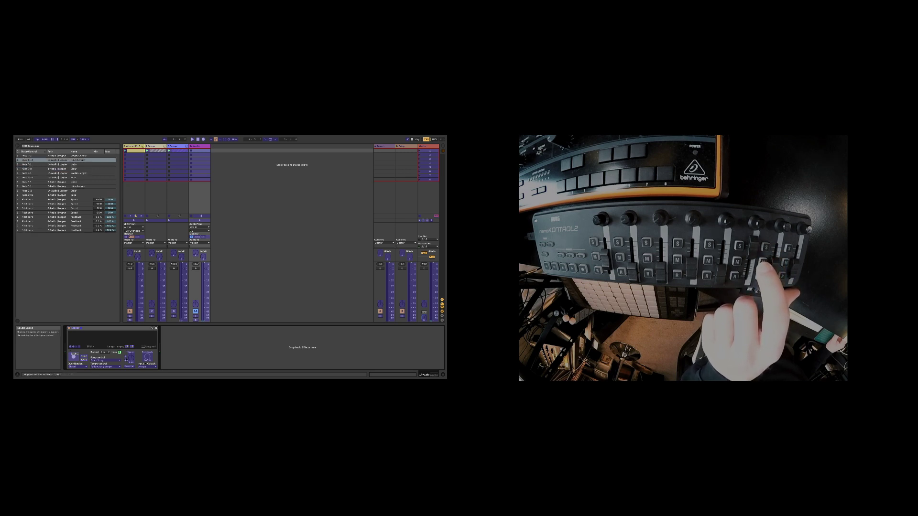
pyautogui.click(126, 359)
pyautogui.click(126, 361)
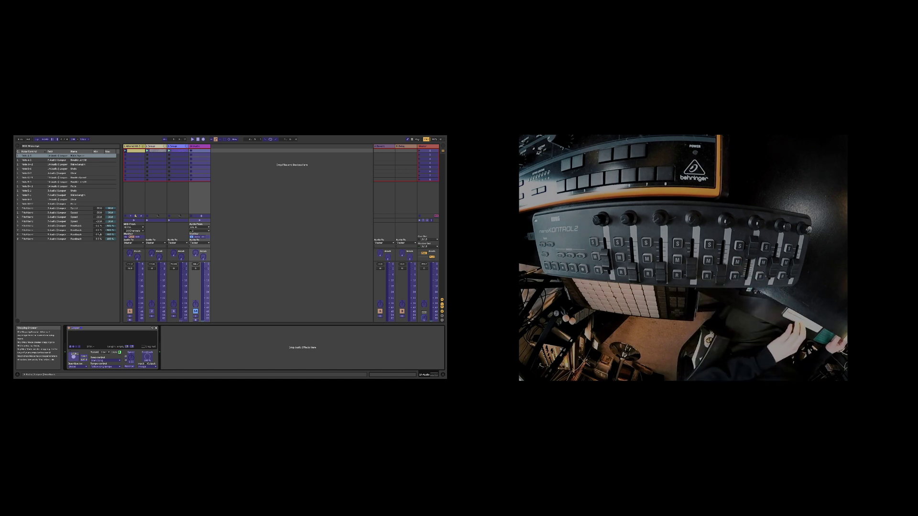
pyautogui.hotkey('ctrl', 'm')
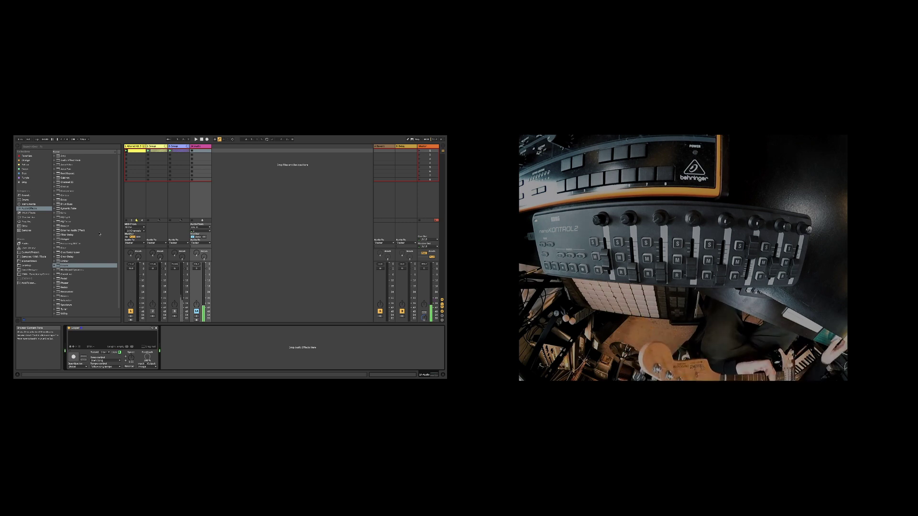
# - Add a Tuner after the Looper on 14 Audio and lower the track's volume to -4.6 dB
pyautogui.scroll(-2, 67, 297)
pyautogui.doubleClick(65, 301)
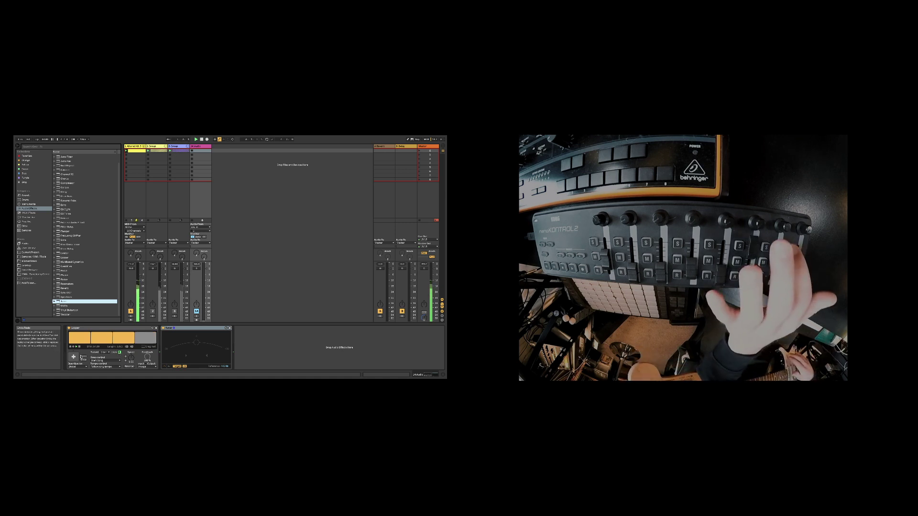
pyautogui.click(81, 357)
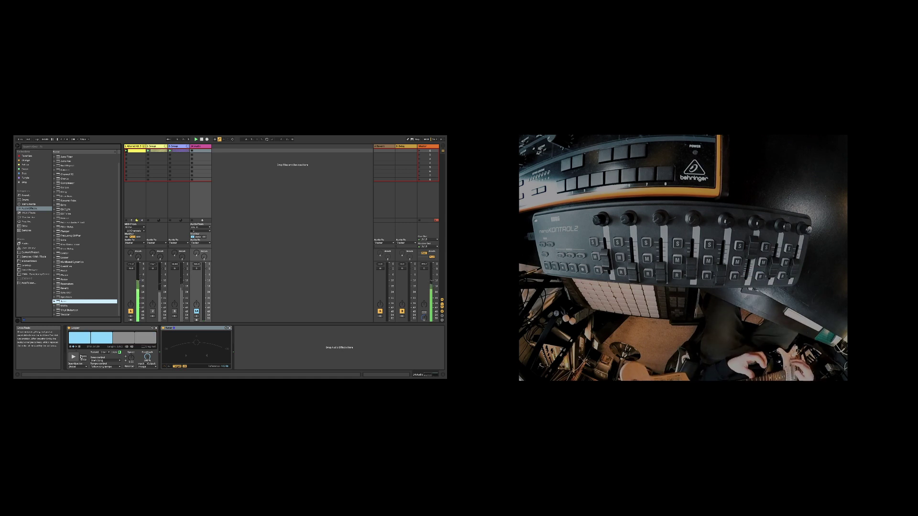
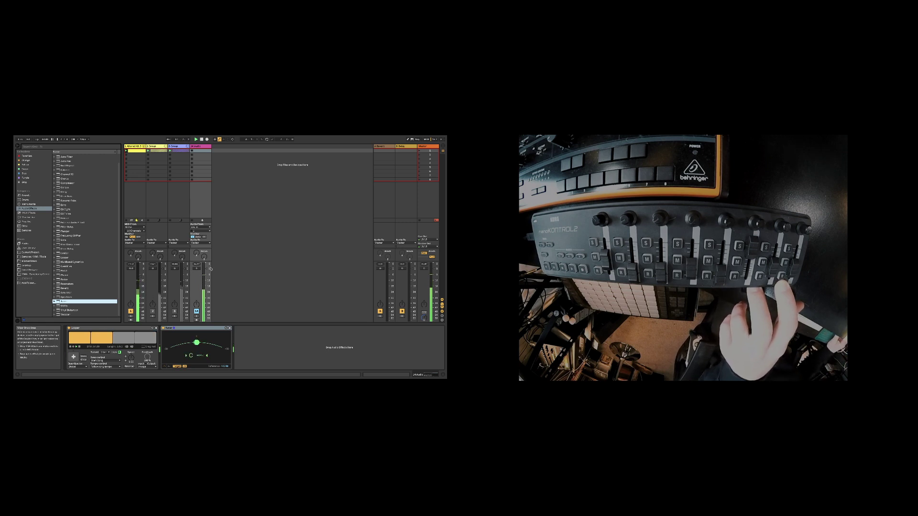
pyautogui.moveTo(206, 269); pyautogui.dragTo(206, 273)
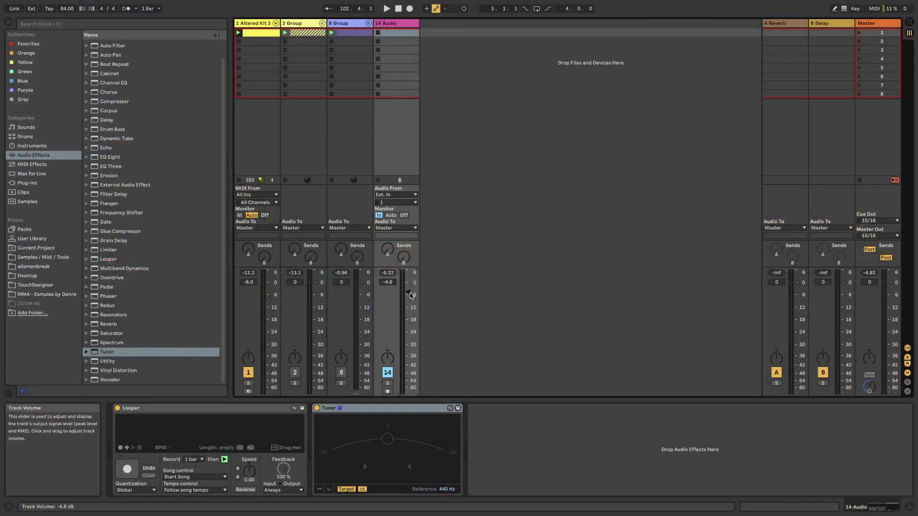
# - Replace 14 Audio with a new, empty audio track and load a Looper on it
pyautogui.click(396, 24)
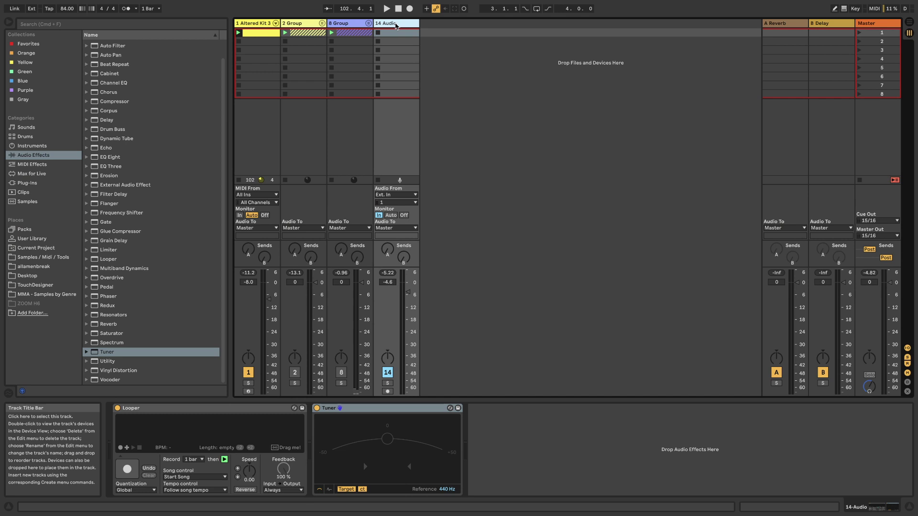
pyautogui.press('Delete')
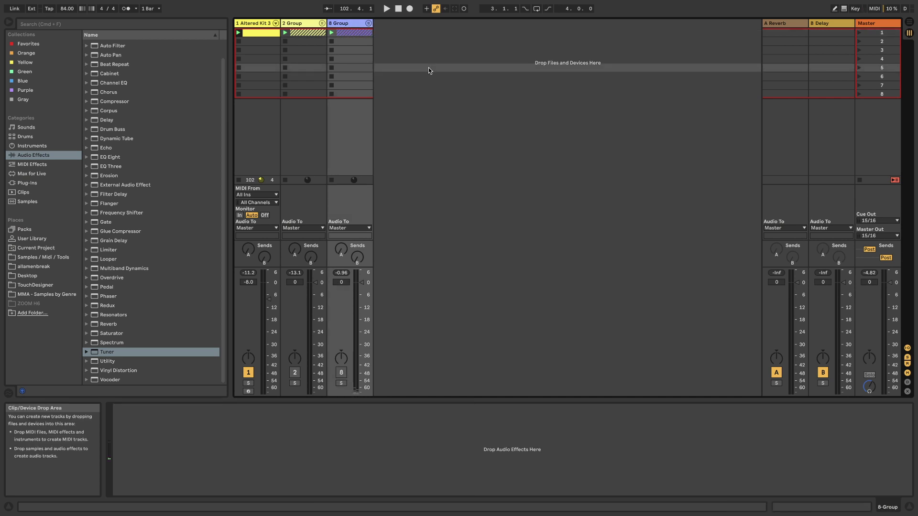
pyautogui.press('super+z')
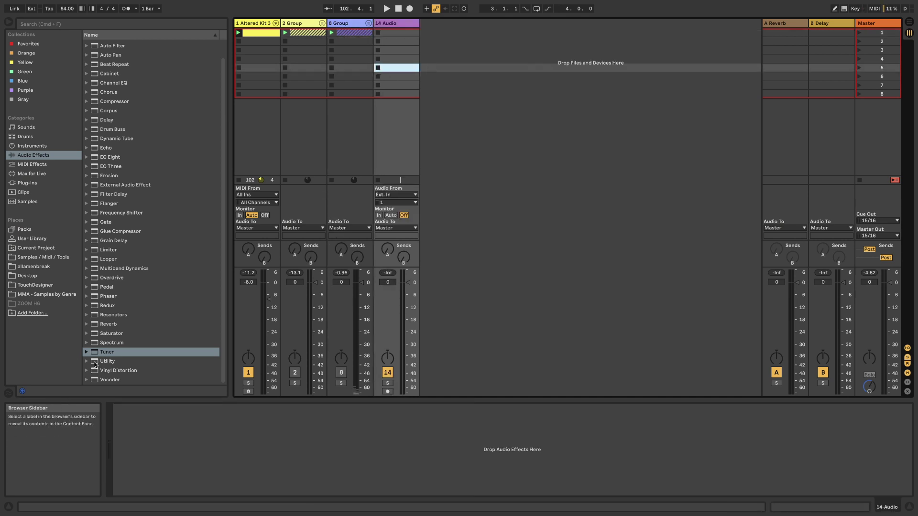
pyautogui.doubleClick(130, 259)
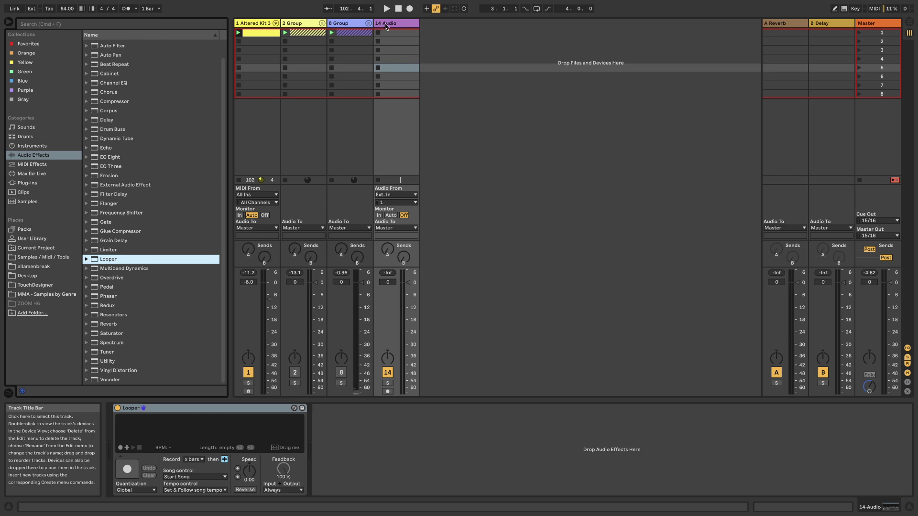
# - Group 2 Group and 8 Group together into one group and fold it
pyautogui.click(299, 25)
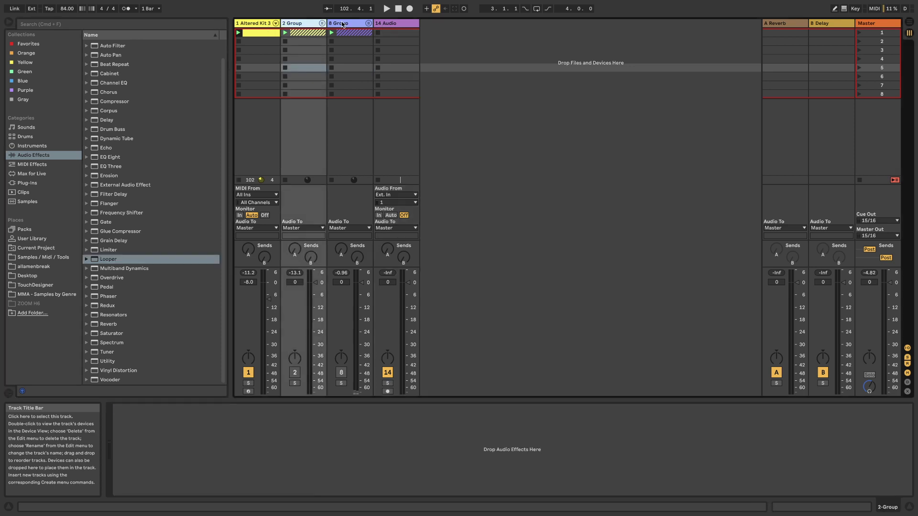
pyautogui.click(344, 25)
pyautogui.press('super+g')
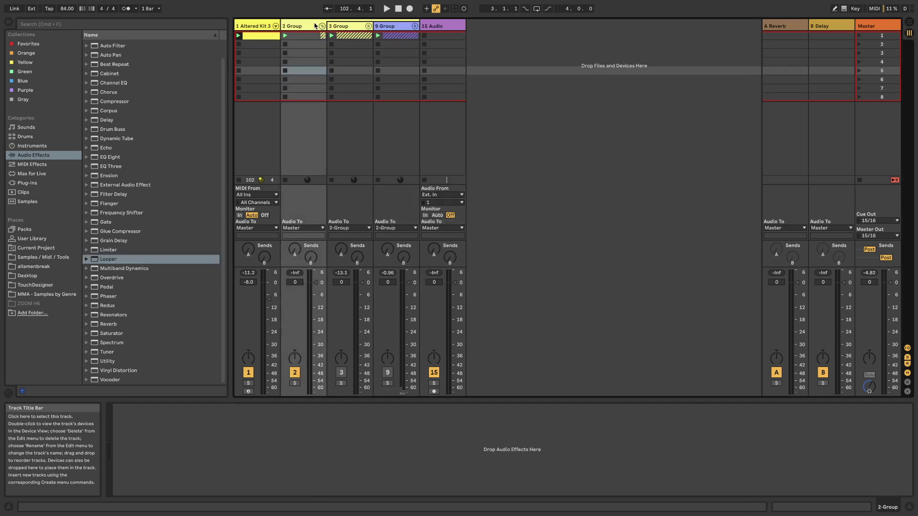
pyautogui.click(322, 23)
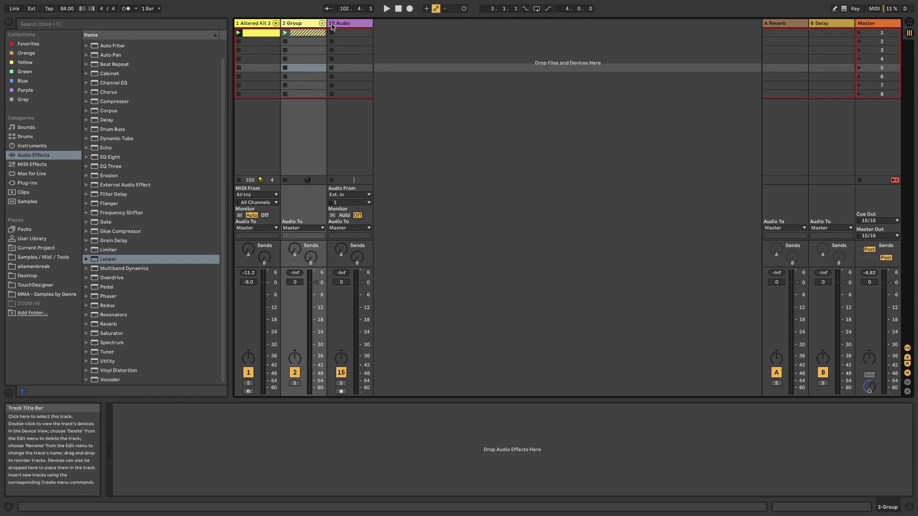
# - Insert a new MIDI track and place it directly before the Looper's audio track
pyautogui.click(349, 24)
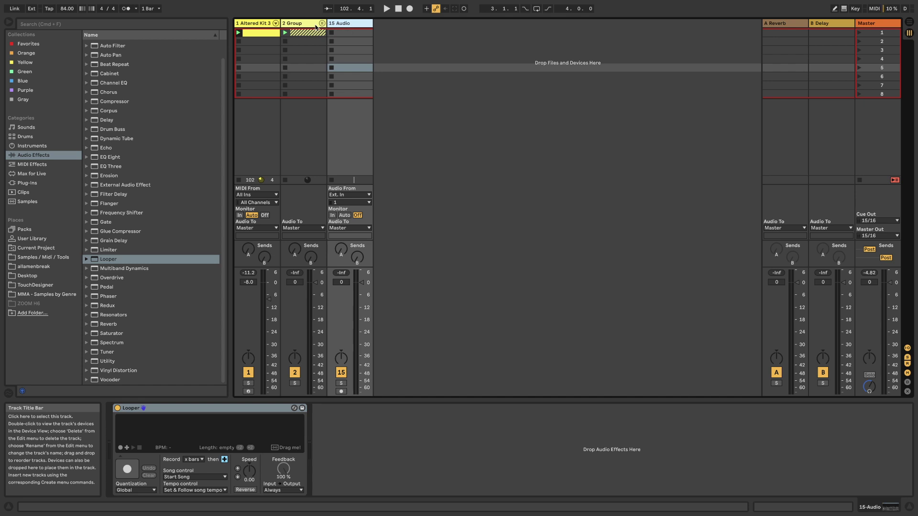
pyautogui.press('super+shift+t')
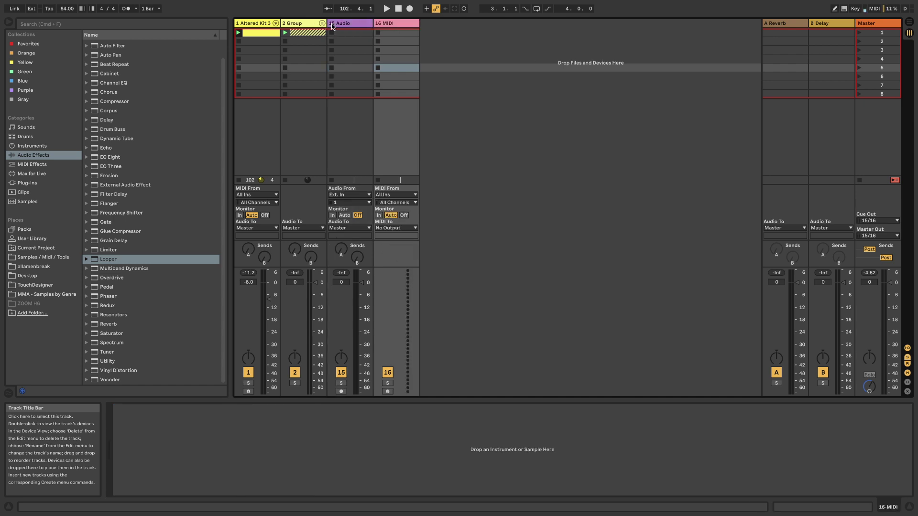
pyautogui.moveTo(406, 25); pyautogui.dragTo(330, 31)
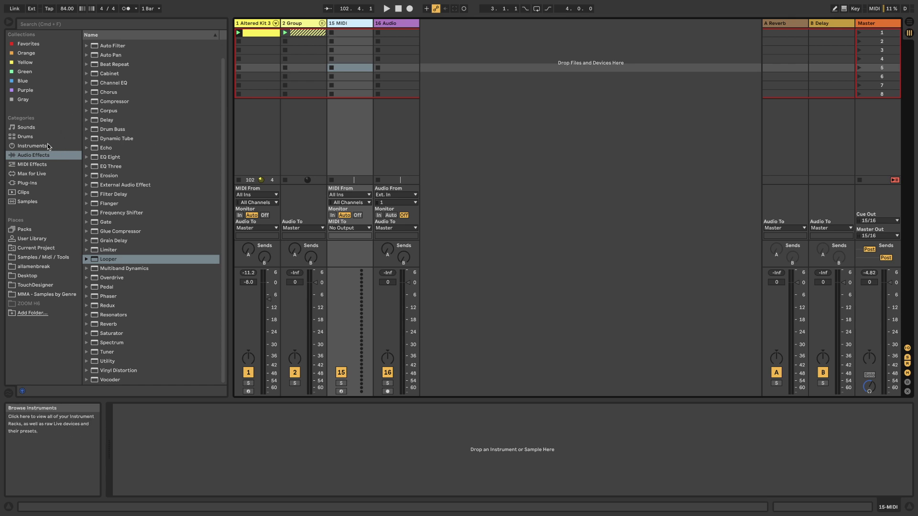
# - Load Wavetable on the MIDI track and shape its Amp envelope to a 228 ms decay with -inf dB sustain
pyautogui.click(50, 146)
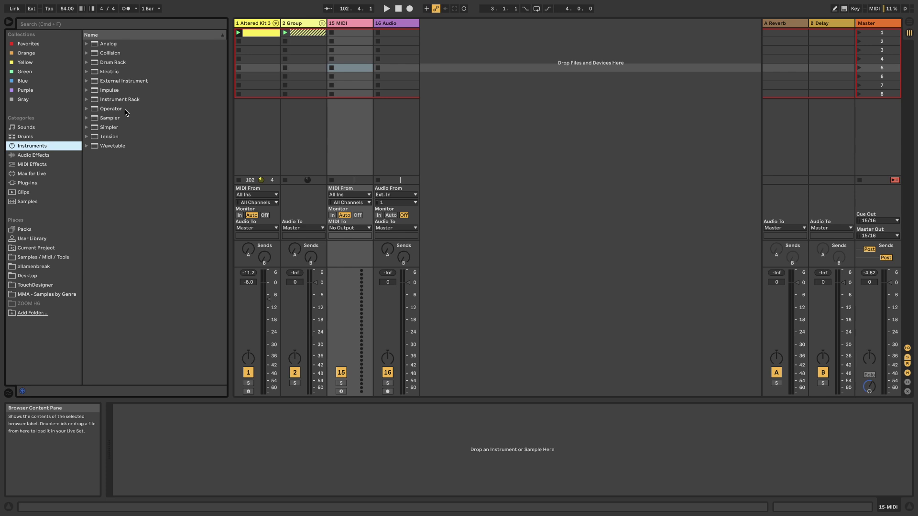
pyautogui.doubleClick(121, 146)
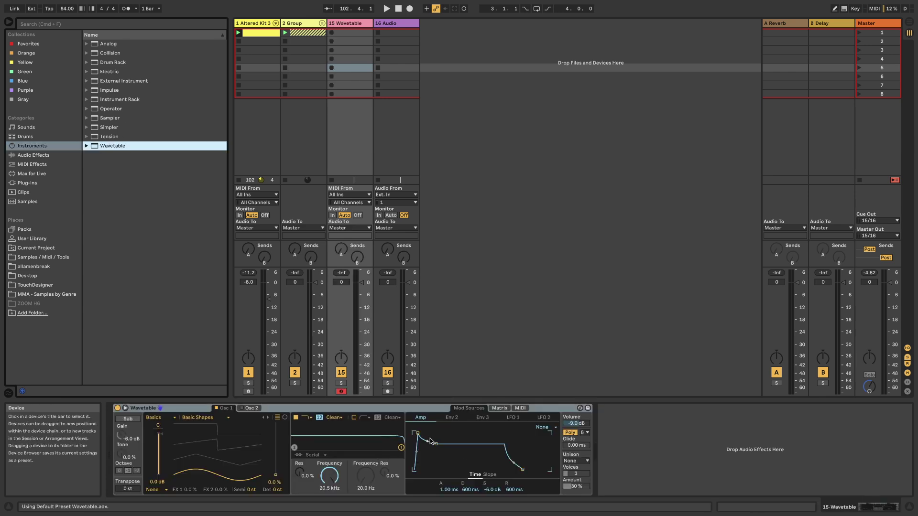
pyautogui.moveTo(430, 439); pyautogui.dragTo(431, 470)
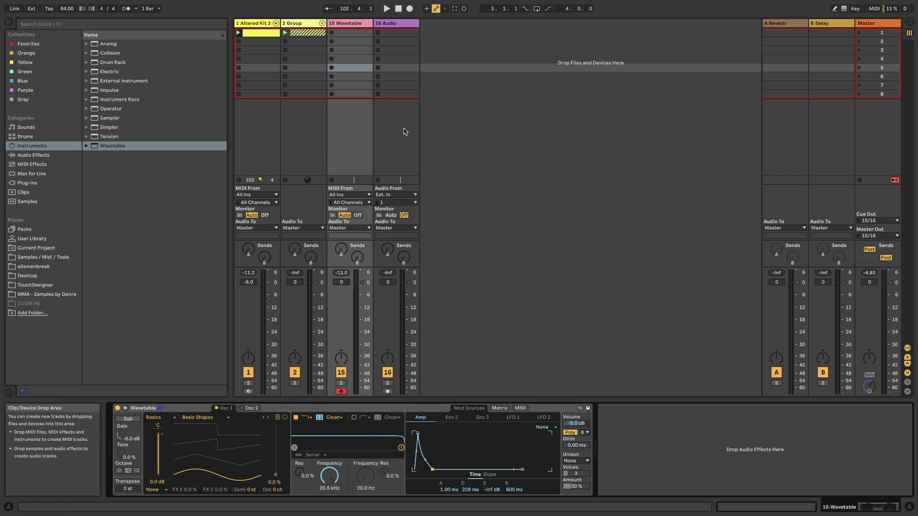
# - Rename the audio track holding the Looper as Looper, and compare its device chain with the Wavetable track's
pyautogui.click(392, 24)
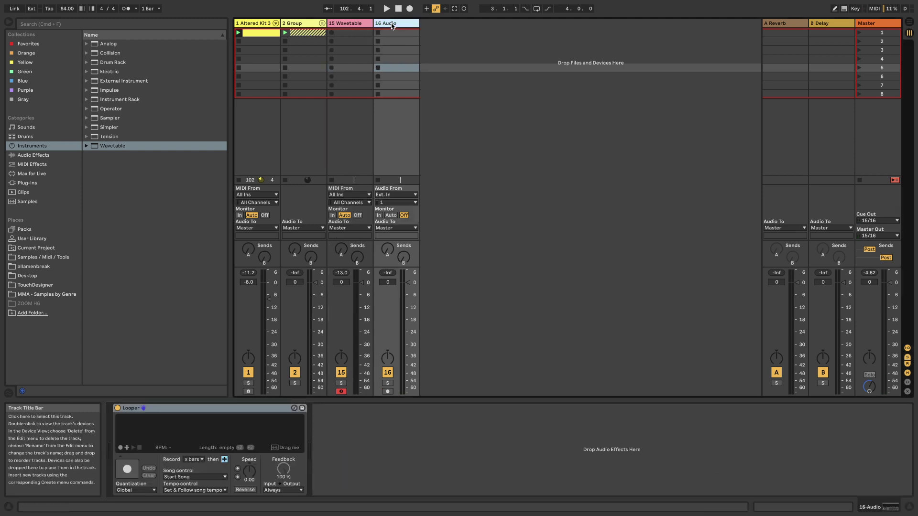
pyautogui.press('super+r')
pyautogui.write('Looper')
pyautogui.press('Return')
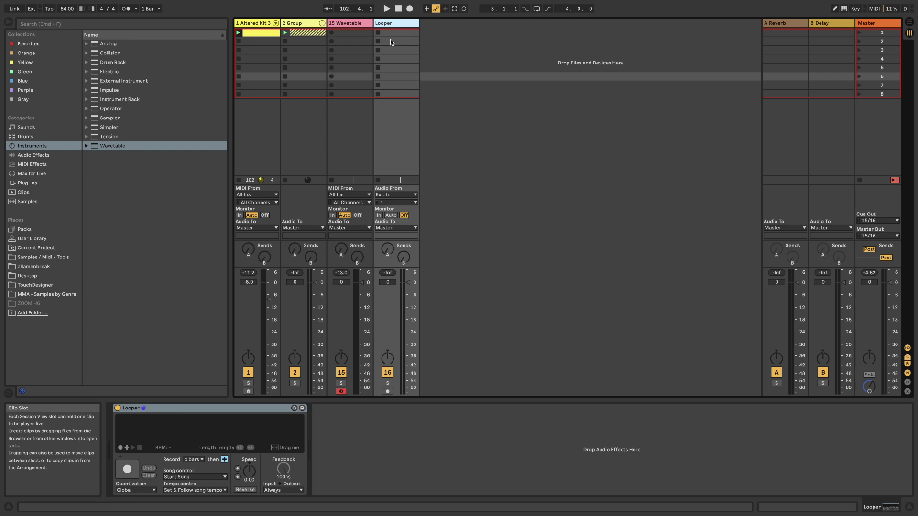
pyautogui.click(349, 24)
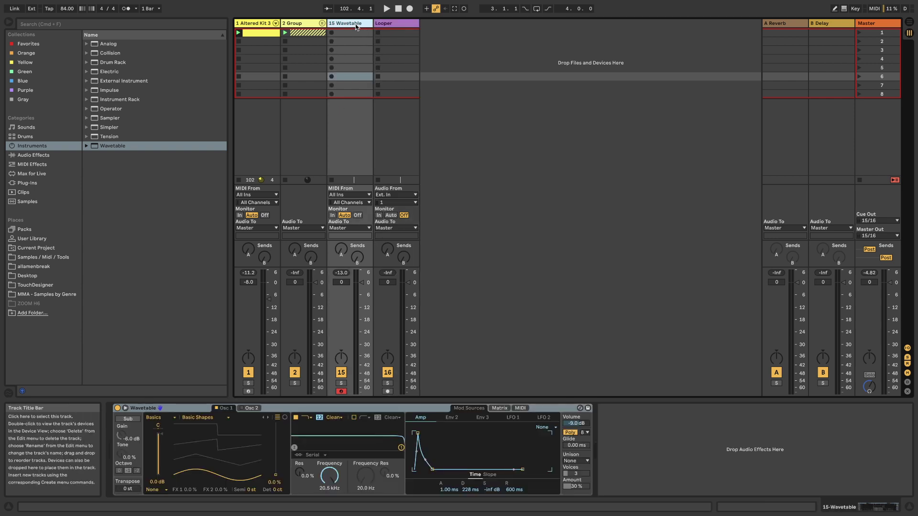
pyautogui.click(383, 25)
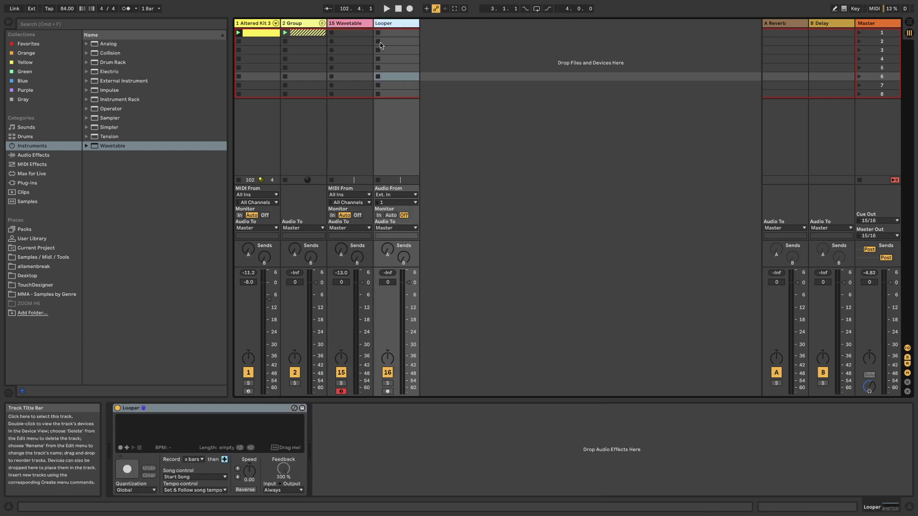
# - Route the audio from 15-Wavetable into the Looper track and set the Looper track's monitoring to In
pyautogui.click(385, 195)
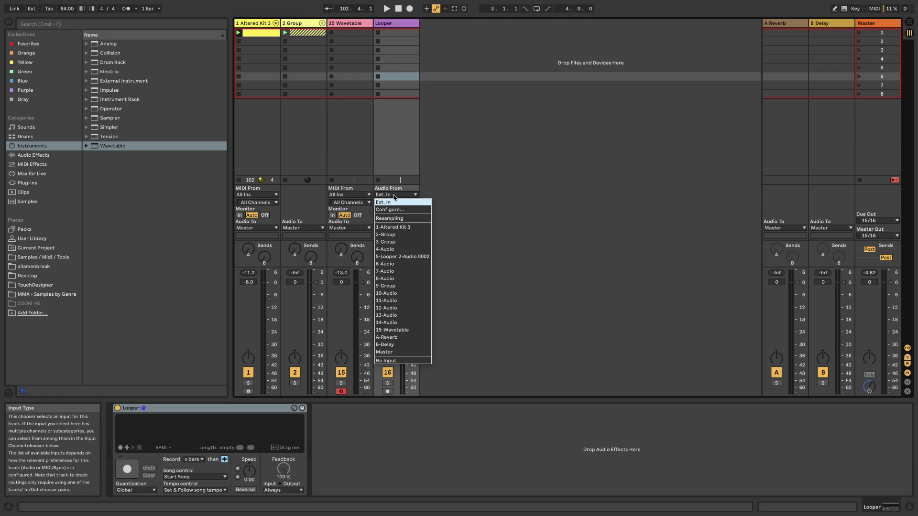
pyautogui.click(400, 331)
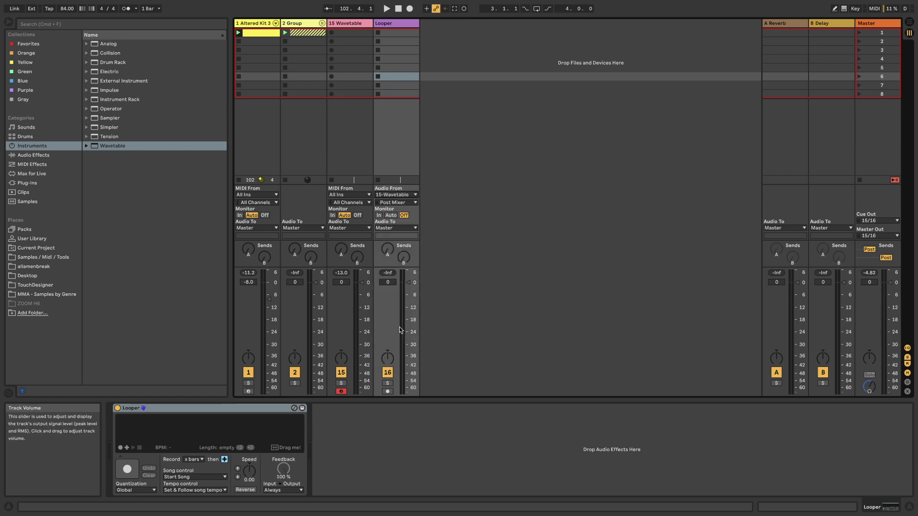
pyautogui.click(379, 215)
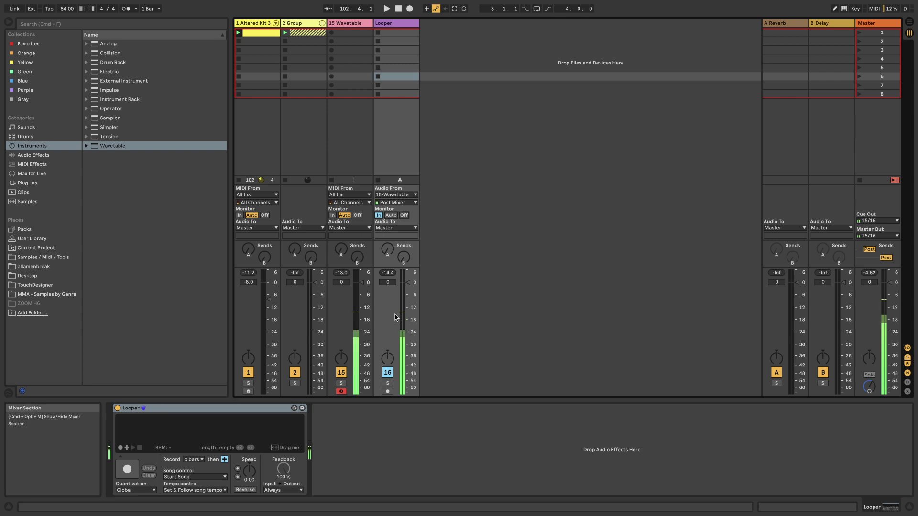
# - Briefly mute and re-enable the Wavetable track for comparison, and mute the Looper track instead
pyautogui.click(341, 372)
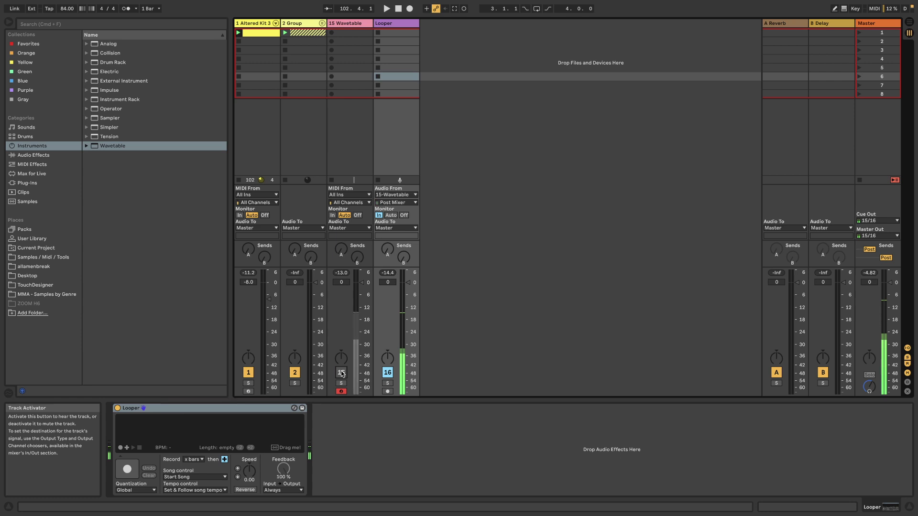
pyautogui.click(341, 372)
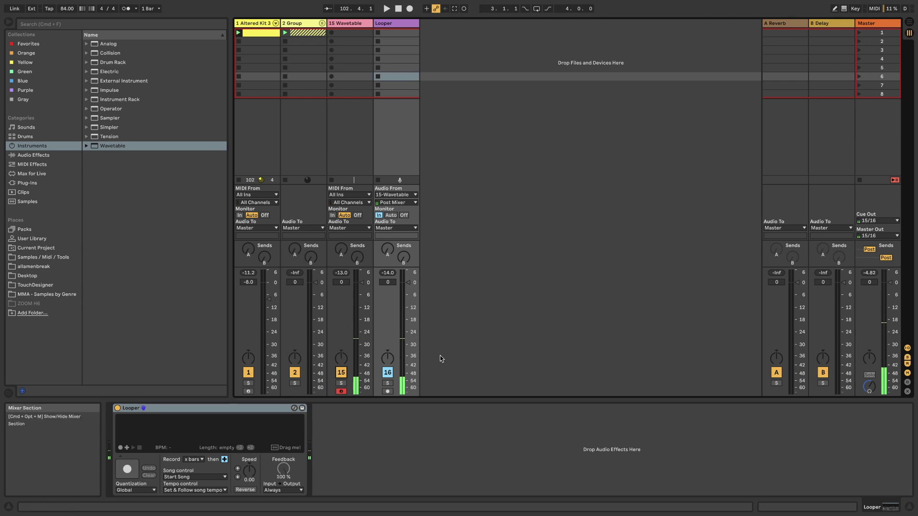
pyautogui.click(387, 372)
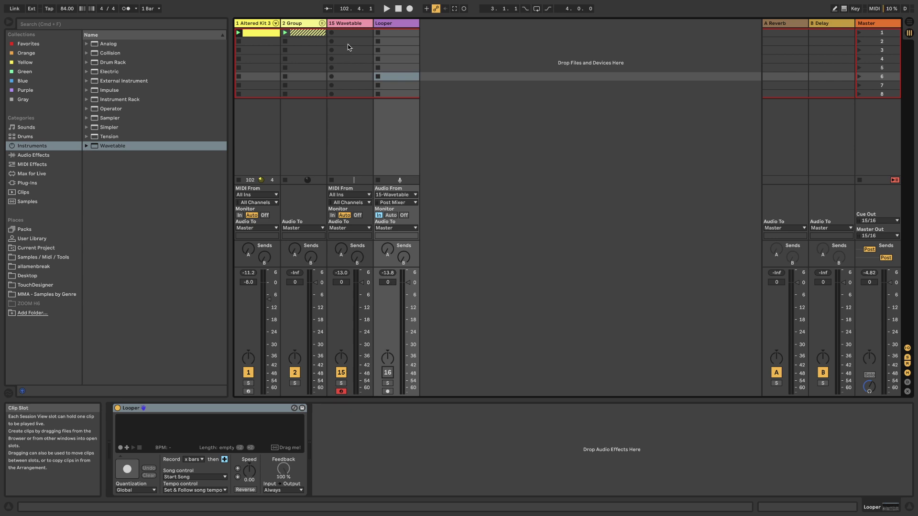
# - Configure the Looper to record 1 bar and switch to playback, with tempo control set to Follow song tempo
pyautogui.click(392, 23)
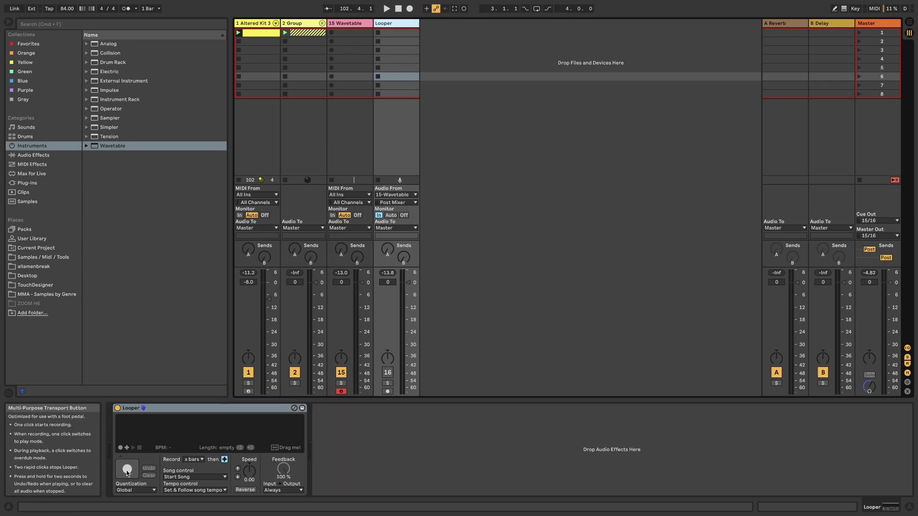
pyautogui.click(194, 460)
pyautogui.click(201, 381)
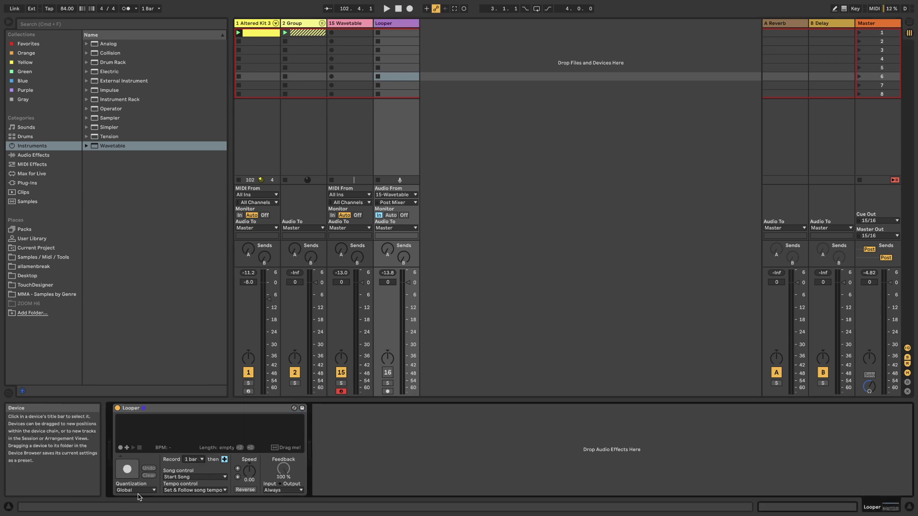
pyautogui.click(173, 491)
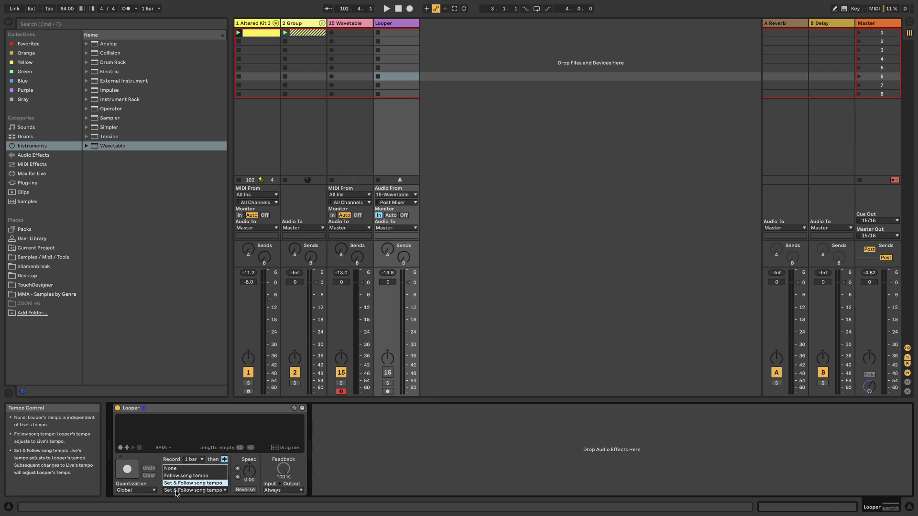
pyautogui.click(189, 480)
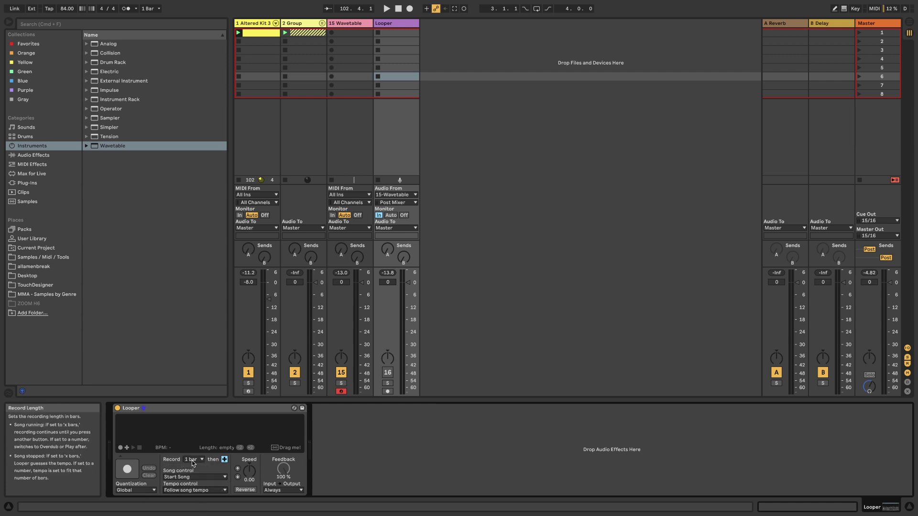
pyautogui.click(224, 460)
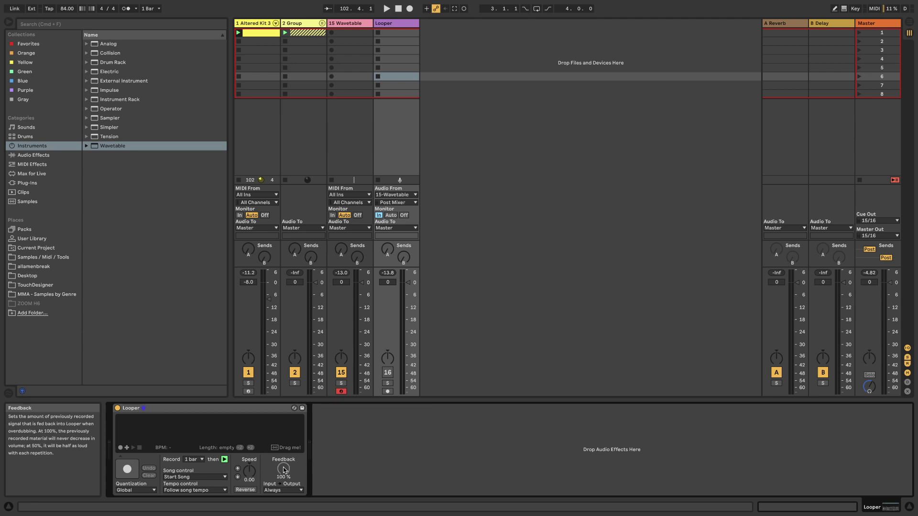
pyautogui.moveTo(284, 470); pyautogui.dragTo(284, 446)
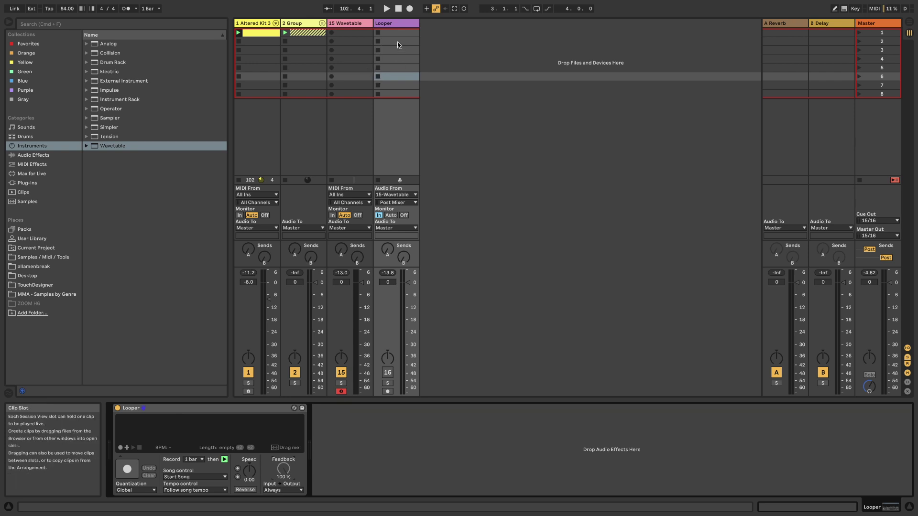
# - Record a one-bar loop of the Wavetable part in the Looper and switch the loop to overdub
pyautogui.click(391, 25)
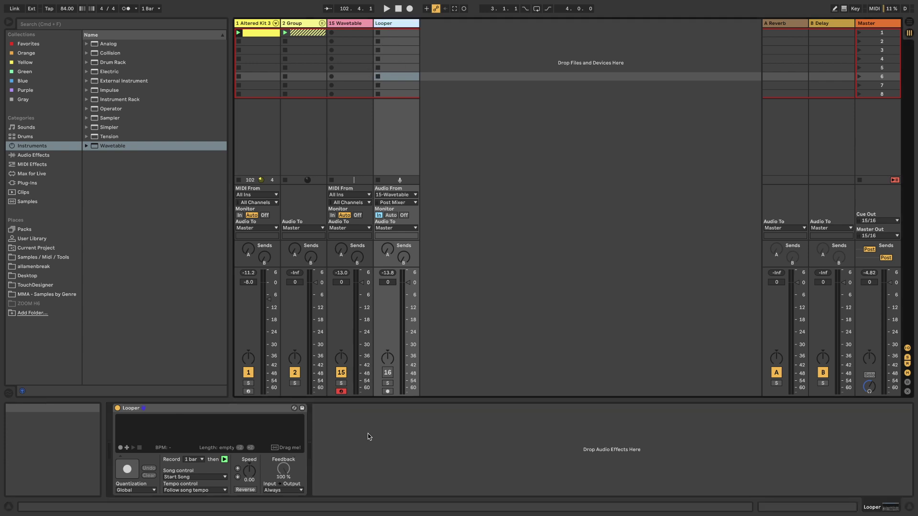
pyautogui.click(127, 470)
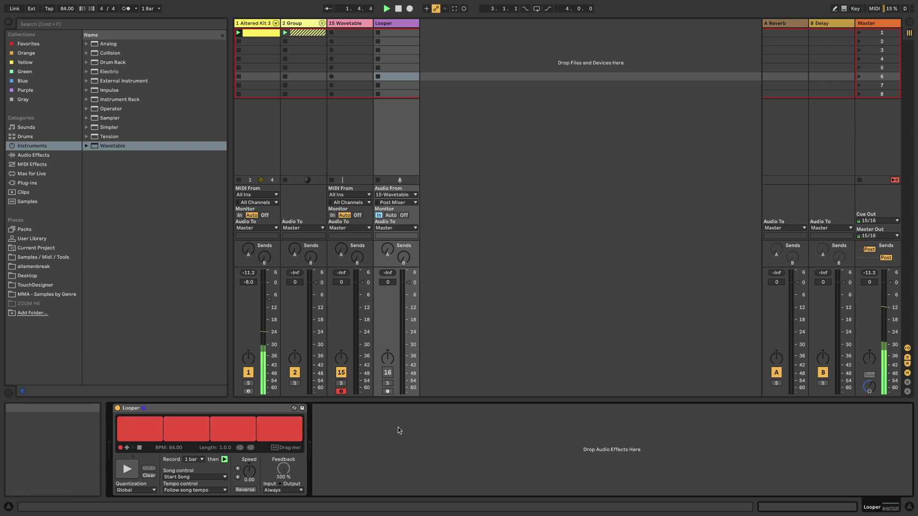
pyautogui.click(127, 471)
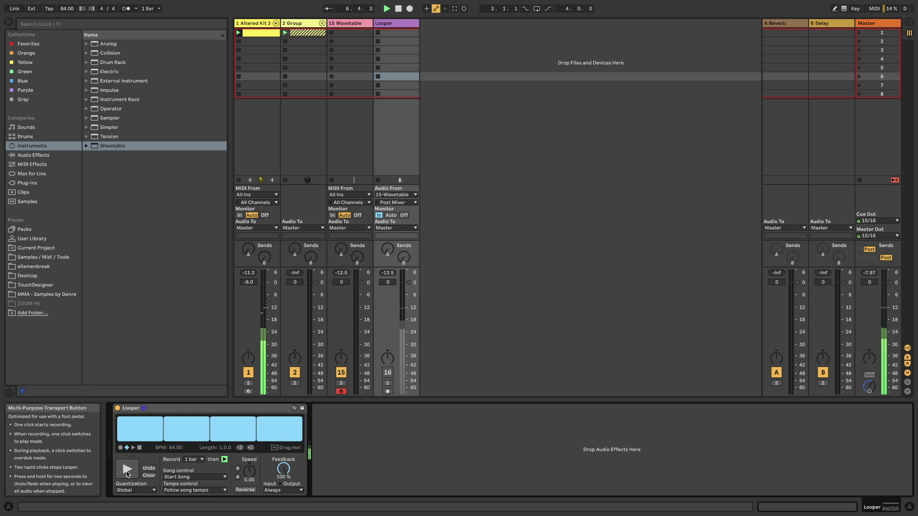
# - Unmute the Looper track and alternate its loop between playback and overdub to layer more Wavetable parts
pyautogui.click(388, 373)
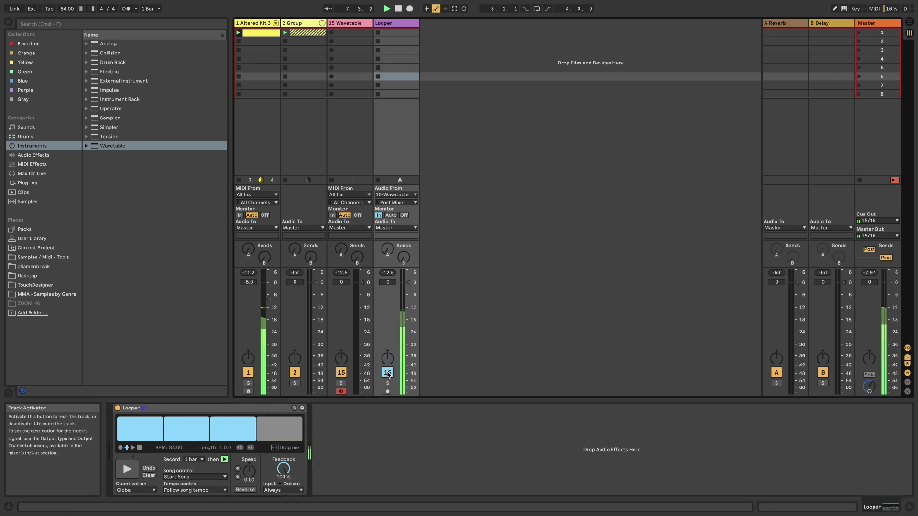
pyautogui.click(128, 471)
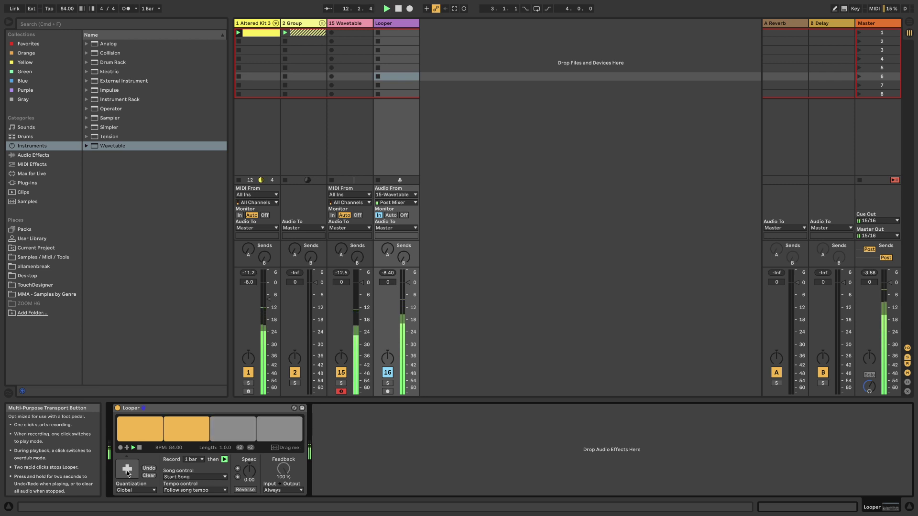
pyautogui.click(127, 471)
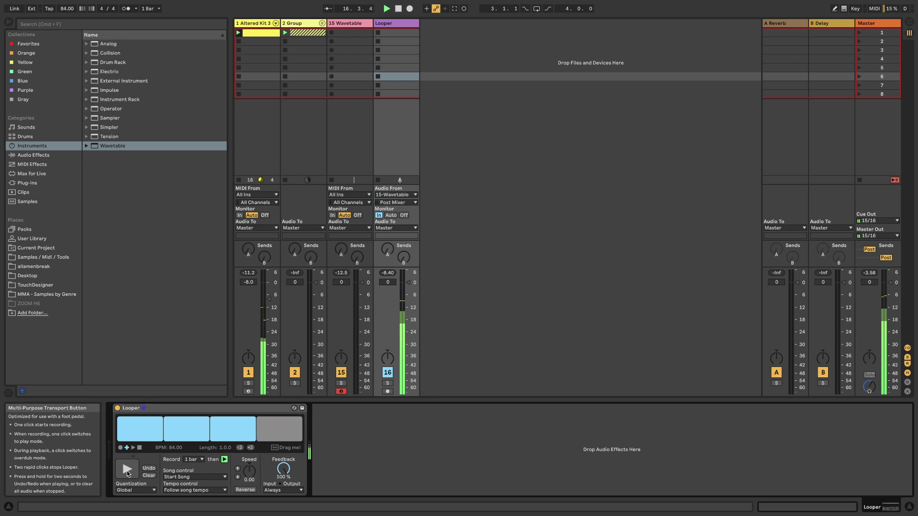
pyautogui.click(127, 472)
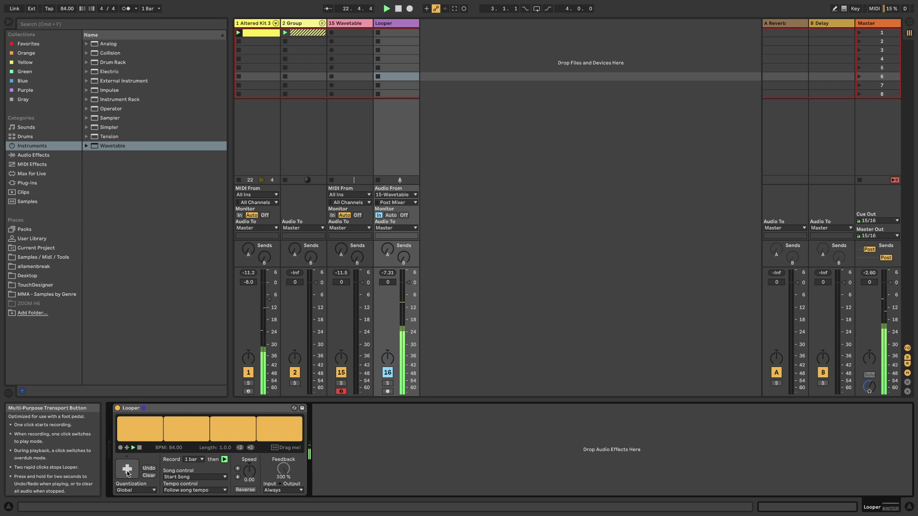
pyautogui.click(128, 470)
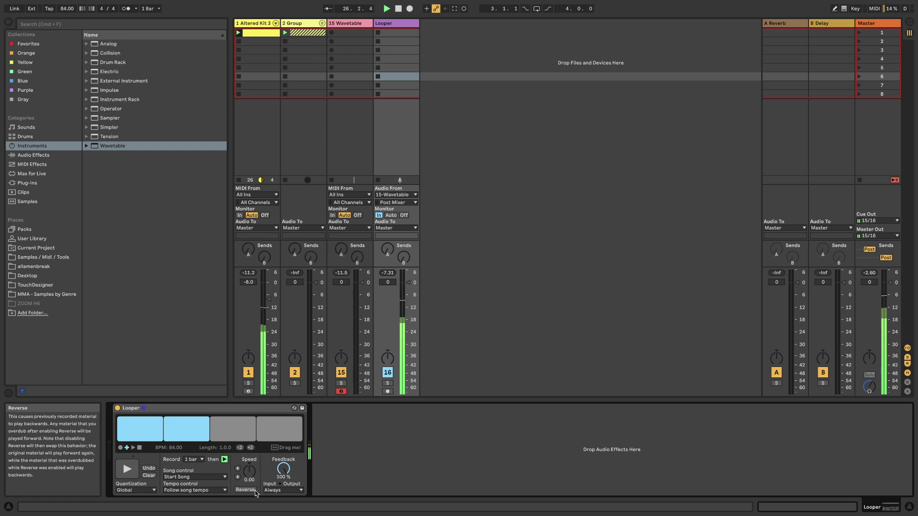
# - Raise the Looper track's send to A Reverb to about -7.3 dB and also raise its send to B Delay
pyautogui.moveTo(387, 245); pyautogui.dragTo(387, 229)
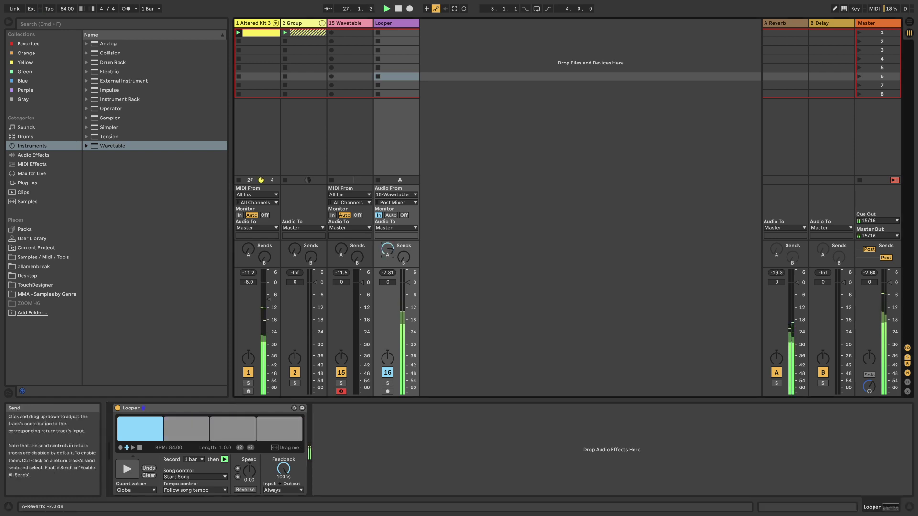
pyautogui.moveTo(404, 262); pyautogui.dragTo(404, 259)
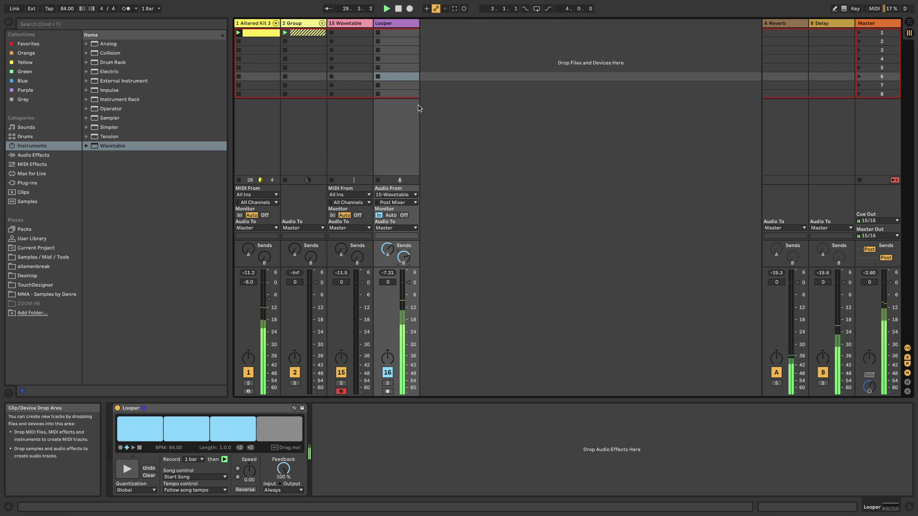
# - Duplicate the Looper track, play the copied loop and lower its speed to -24
pyautogui.click(392, 27)
pyautogui.press('super+d')
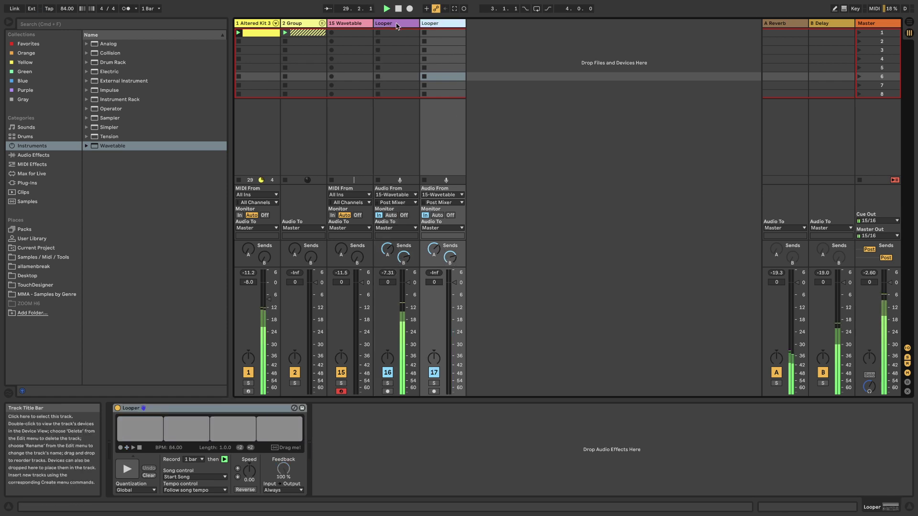
pyautogui.click(127, 469)
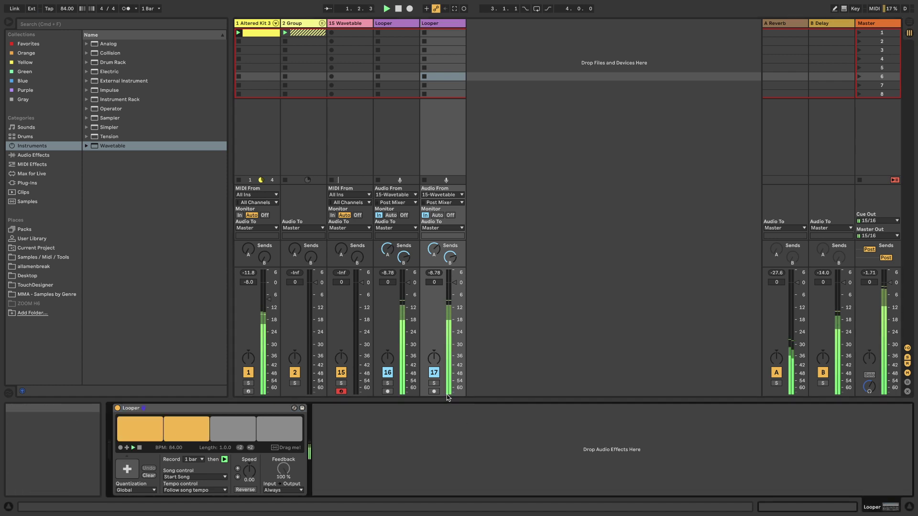
pyautogui.click(238, 477)
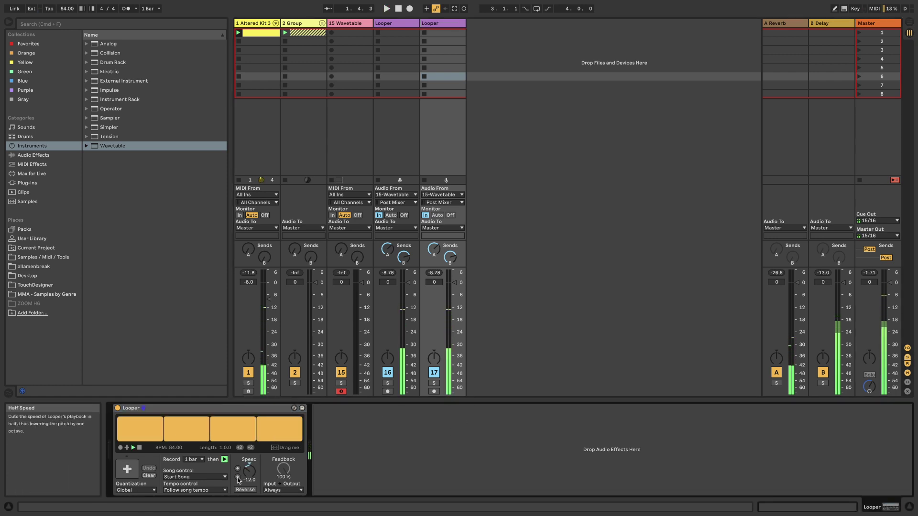
pyautogui.press('space')
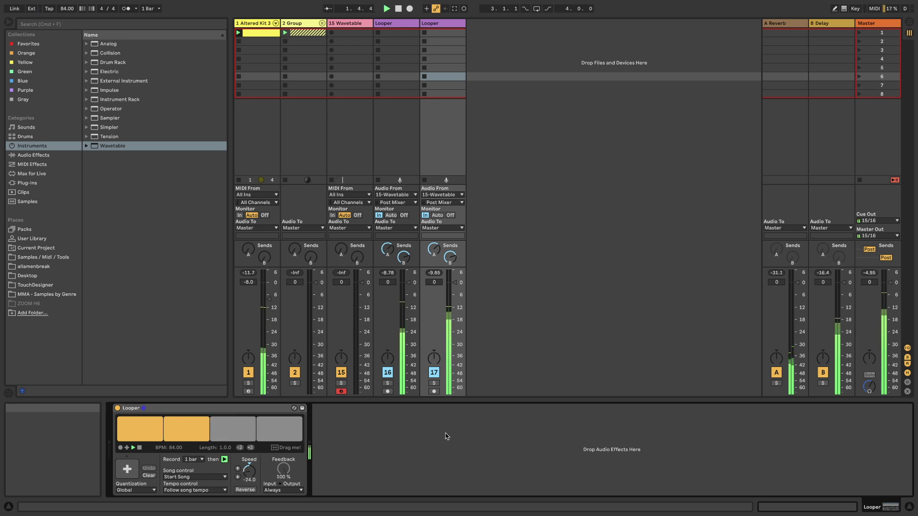
# - Mute the Wavetable track, and solo the duplicated Looper track with its loop length halved
pyautogui.click(341, 373)
pyautogui.click(434, 383)
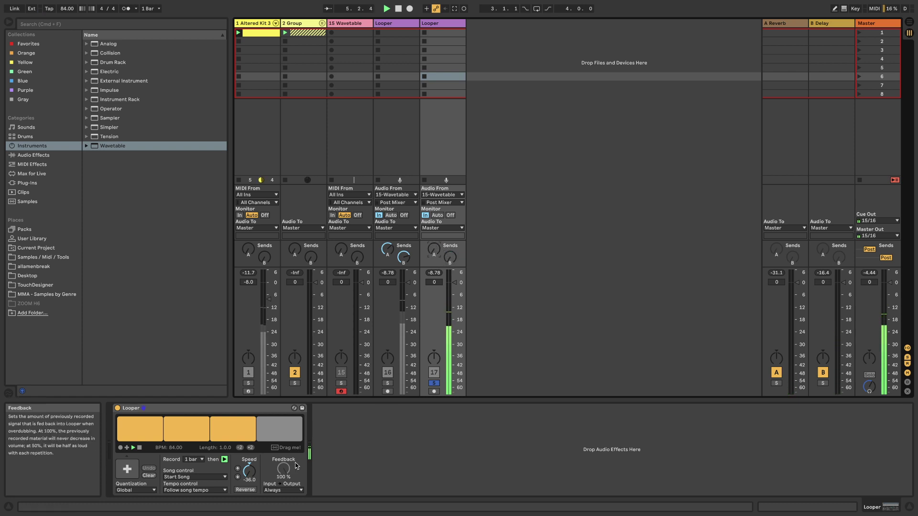
pyautogui.click(243, 449)
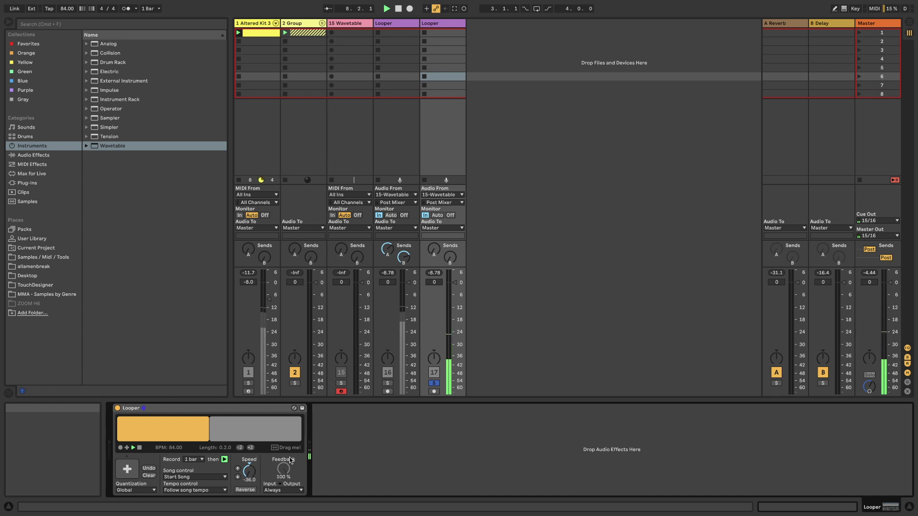
# - Delete the altered Looper copy and make a fresh duplicate of the original Looper track
pyautogui.click(434, 23)
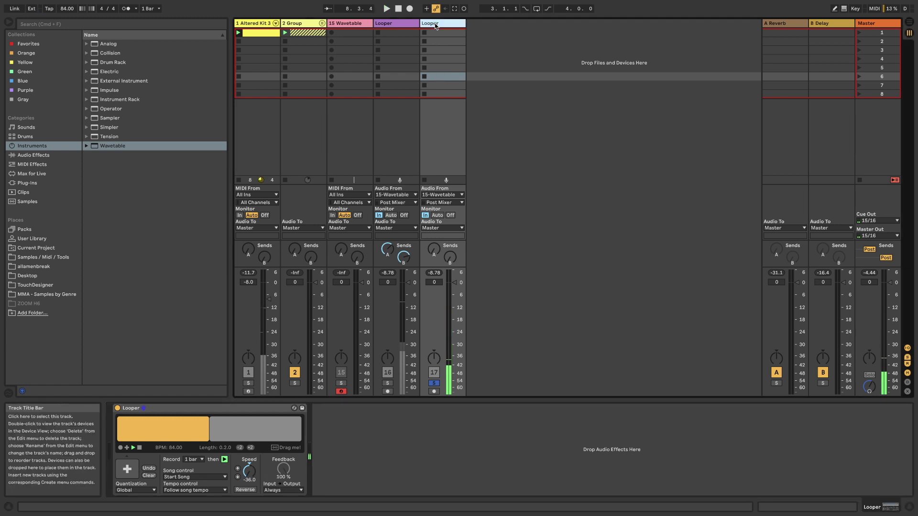
pyautogui.press('Delete')
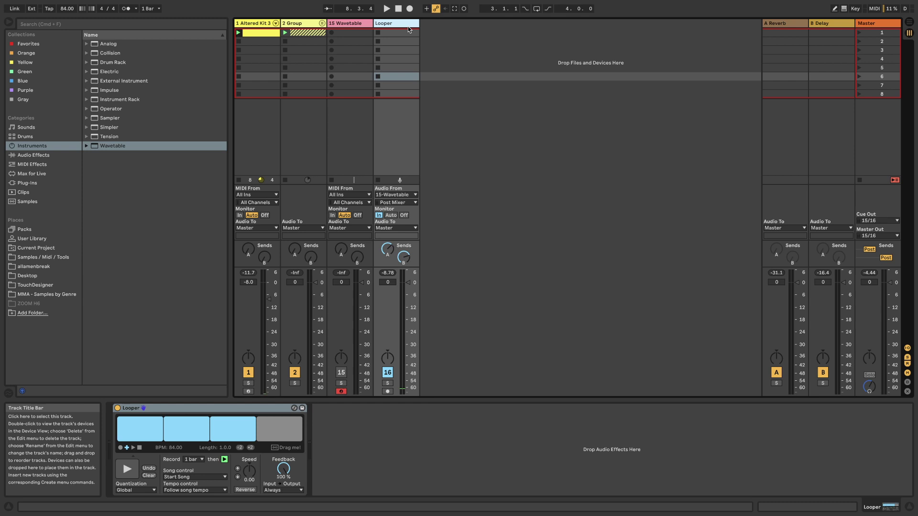
pyautogui.press('super+d')
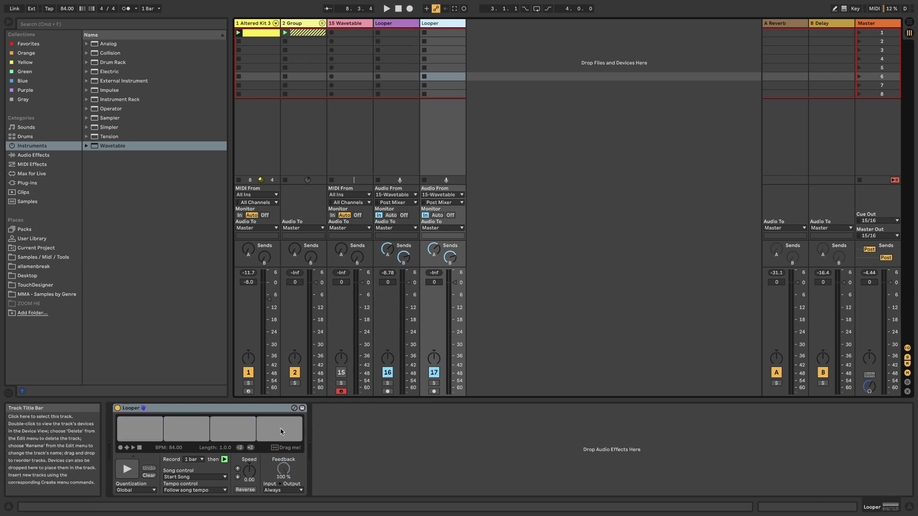
# - Halve the duplicated Looper's speed to -12 and turn its A Reverb and B Delay sends down to -inf dB
pyautogui.click(237, 477)
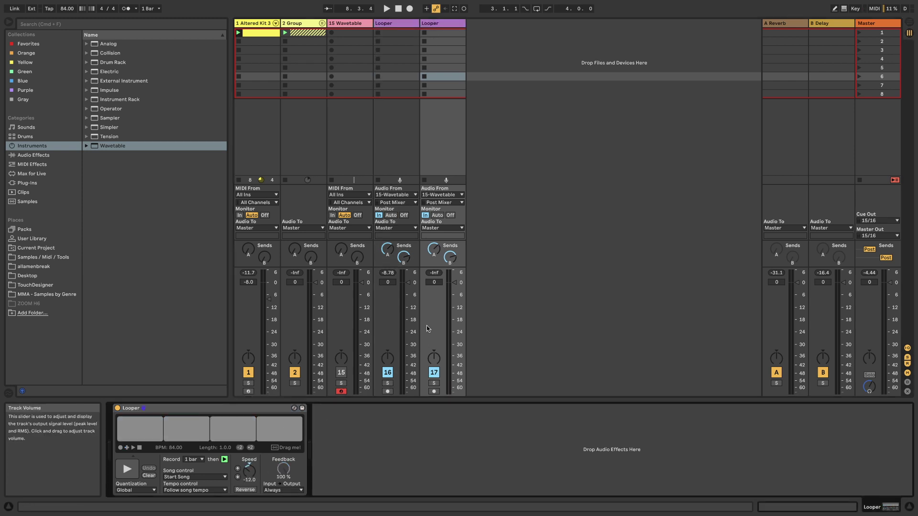
pyautogui.click(434, 249)
pyautogui.click(446, 257)
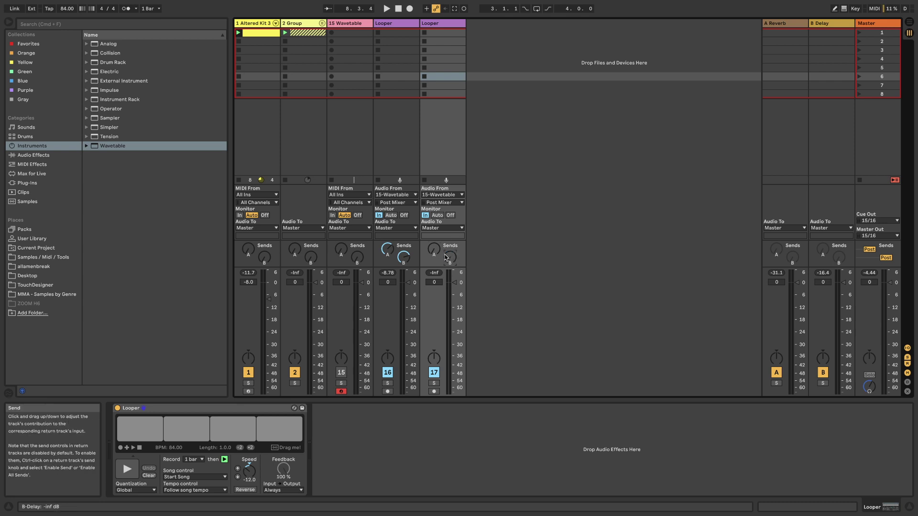
# - Restart the song and play the half-speed Looper copy alongside the original loop
pyautogui.press('space')
pyautogui.press('space')
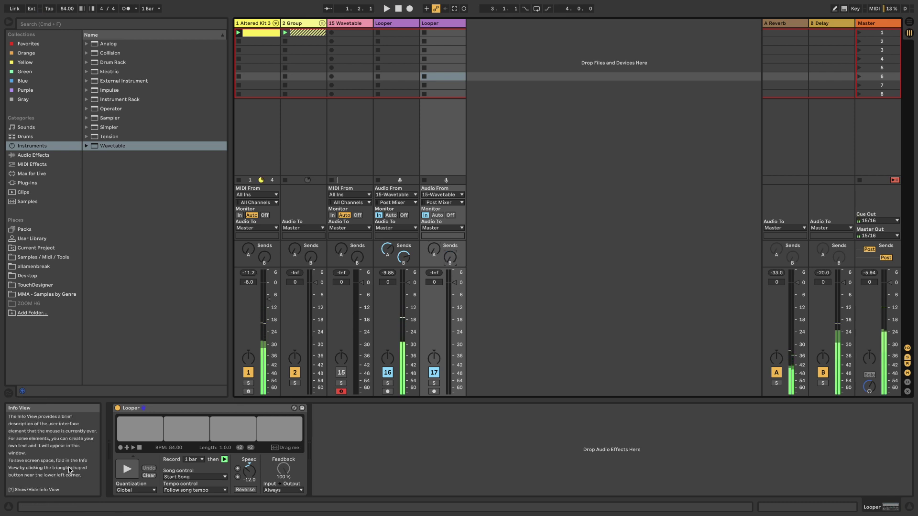
pyautogui.click(127, 470)
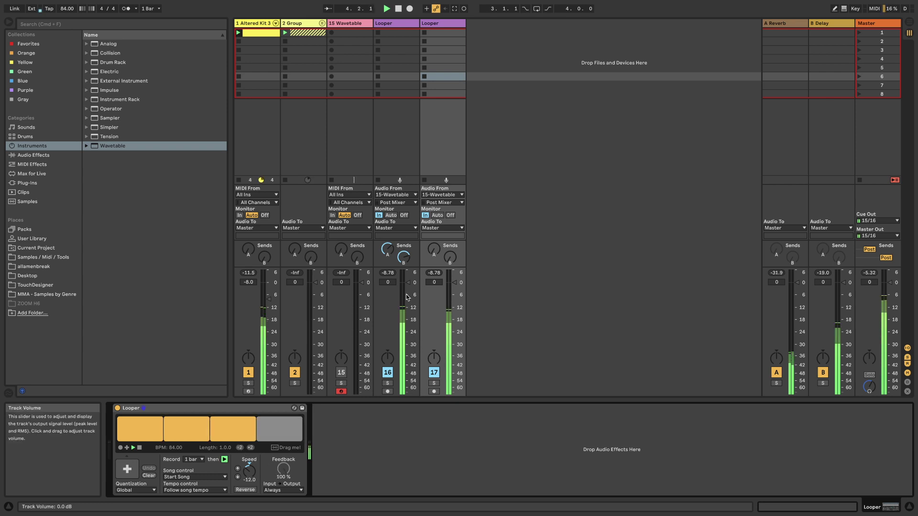
# - Lower the original Looper track's volume to -9.0 dB and the half-speed Looper's to -9.5 dB, and stop the song
pyautogui.moveTo(408, 283); pyautogui.dragTo(455, 289)
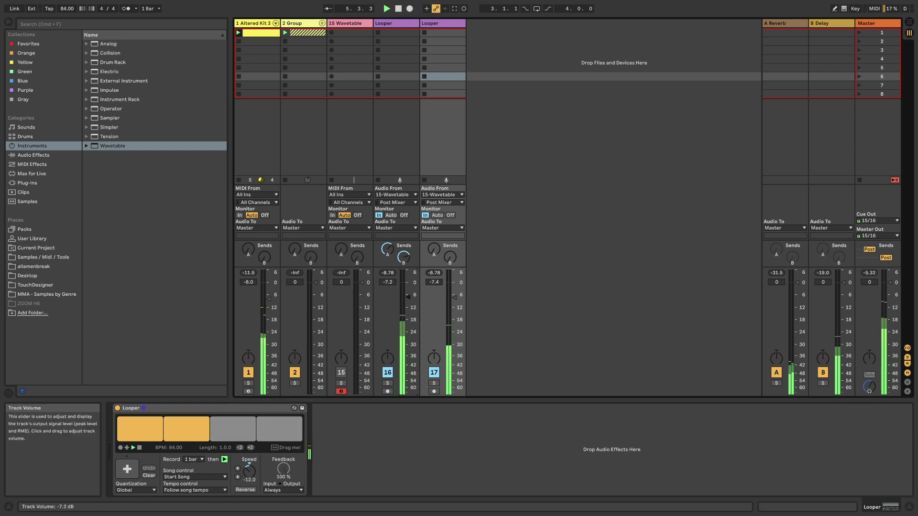
pyautogui.moveTo(437, 305); pyautogui.dragTo(436, 311)
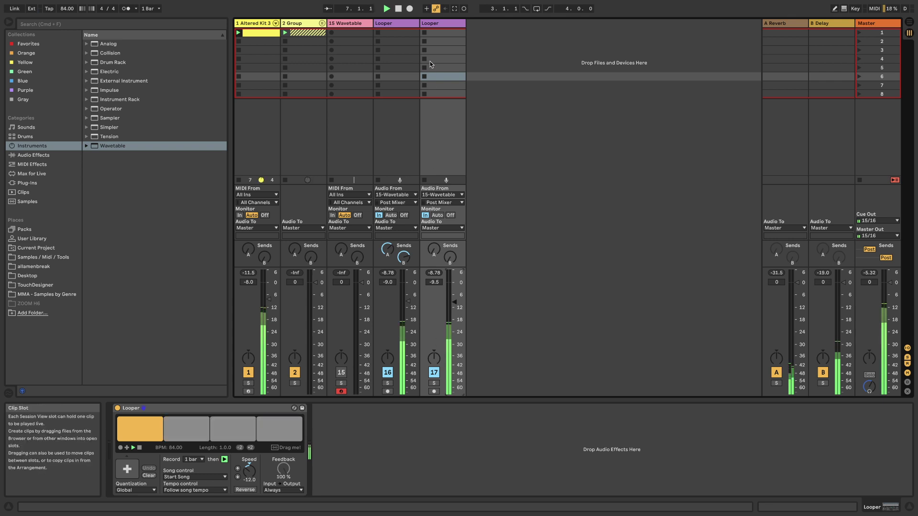
pyautogui.click(436, 24)
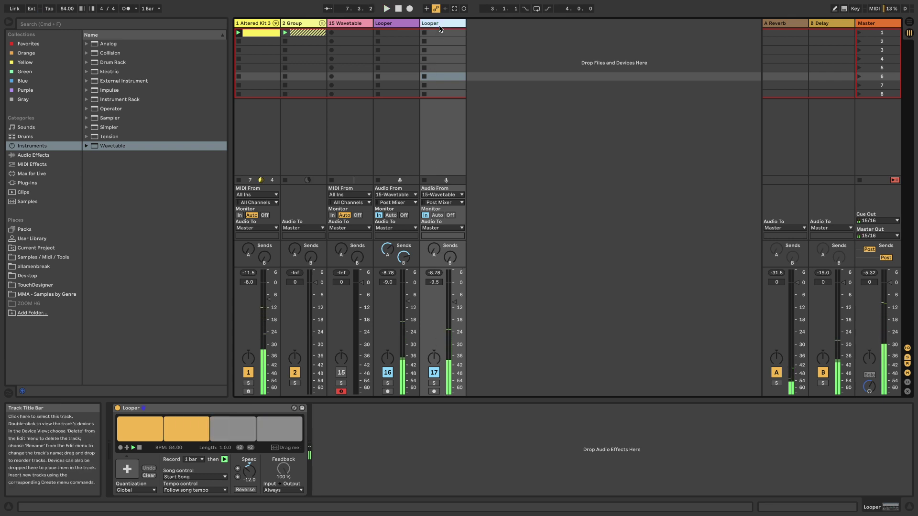
# - Duplicate the original Looper track again and move the new copy after the half-speed Looper track
pyautogui.click(397, 27)
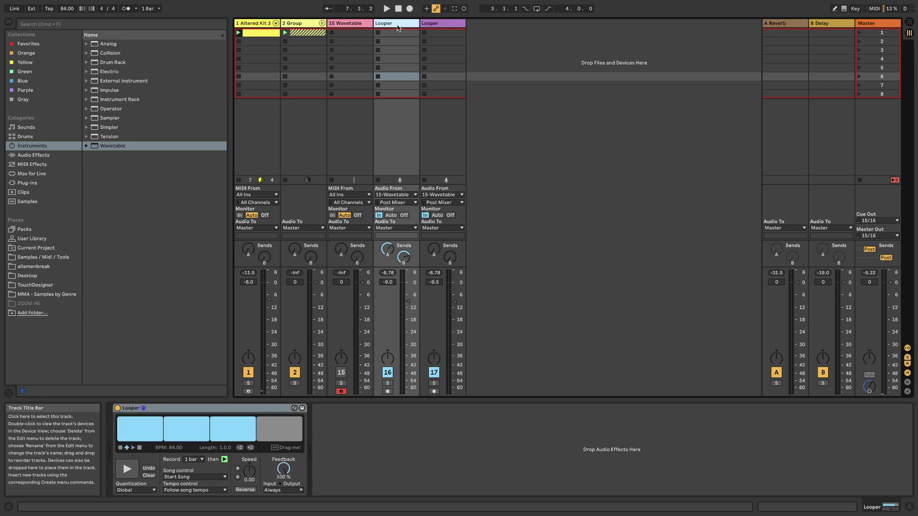
pyautogui.press('super+d')
pyautogui.moveTo(435, 26); pyautogui.dragTo(529, 30)
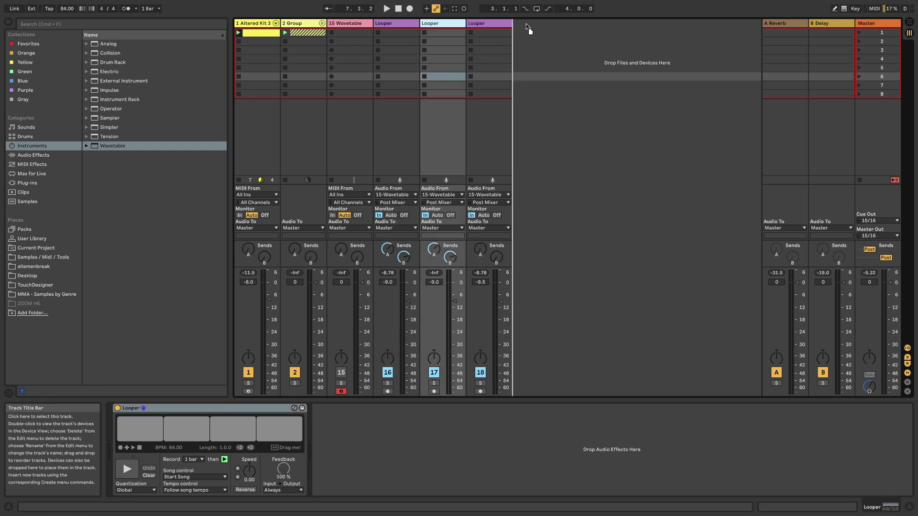
pyautogui.moveTo(505, 78); pyautogui.dragTo(505, 80)
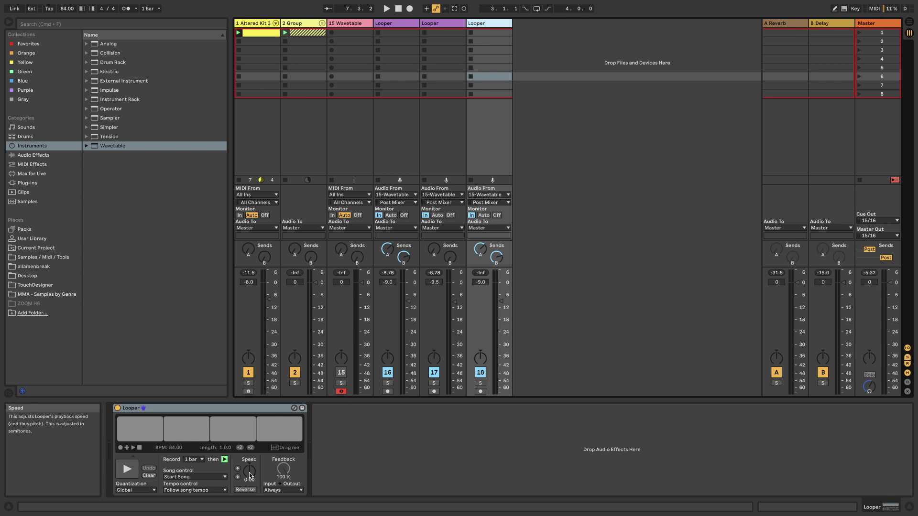
# - Set the newest Looper's speed to 12 with its loop length halved to 0.2.0, and start it playing
pyautogui.moveTo(242, 474); pyautogui.dragTo(242, 455)
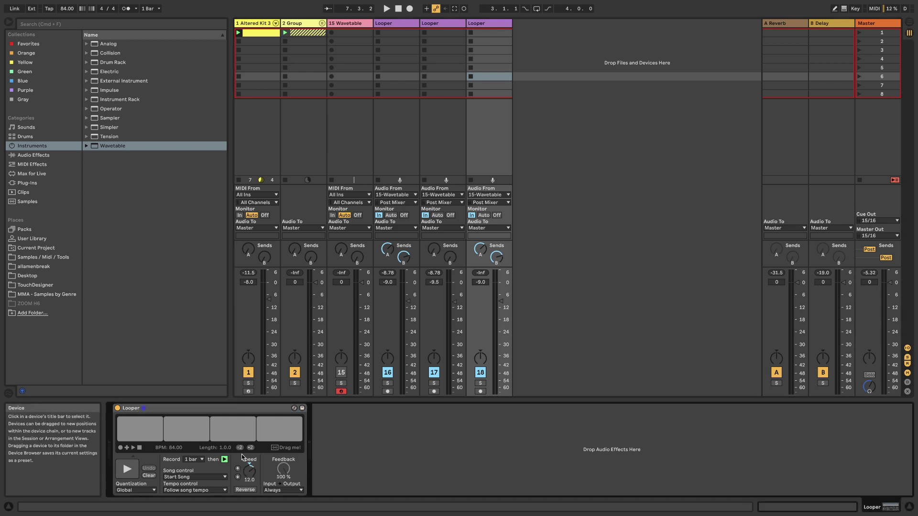
pyautogui.click(240, 448)
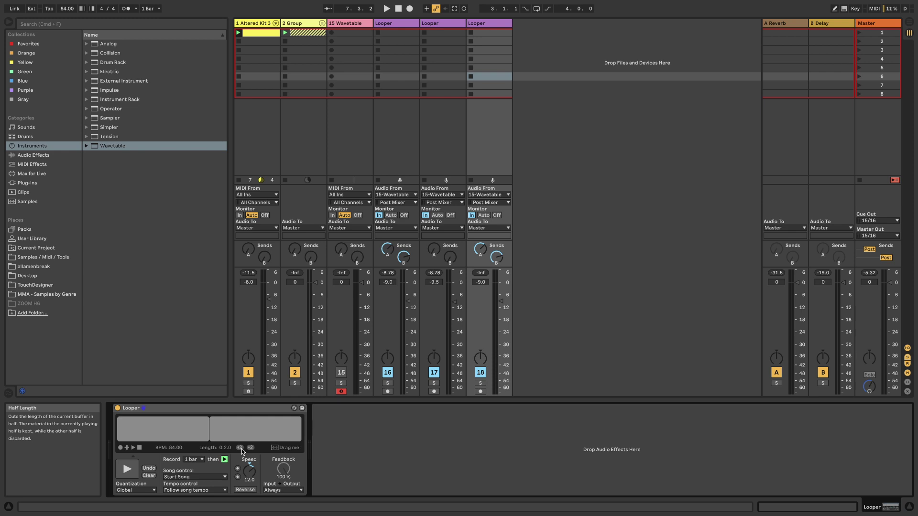
pyautogui.click(133, 474)
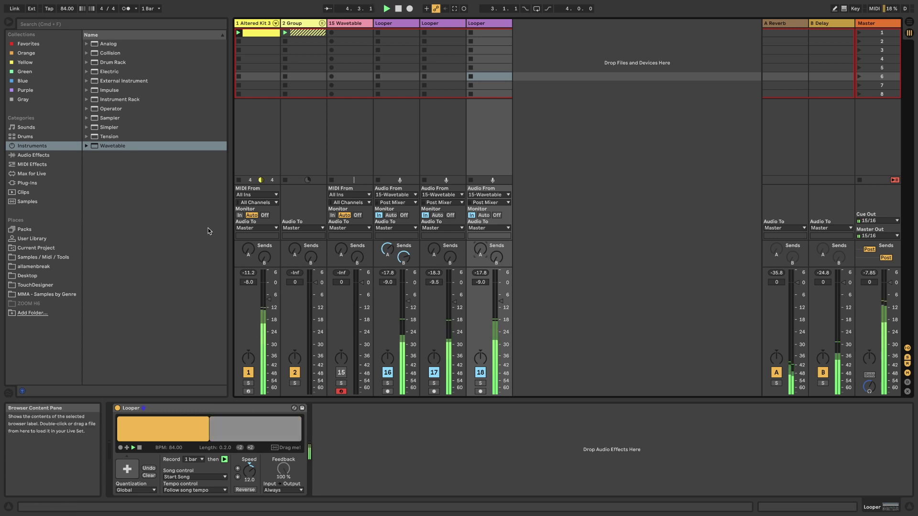
# - Add an Auto Pan audio effect after the Looper on the double-speed track
pyautogui.click(34, 155)
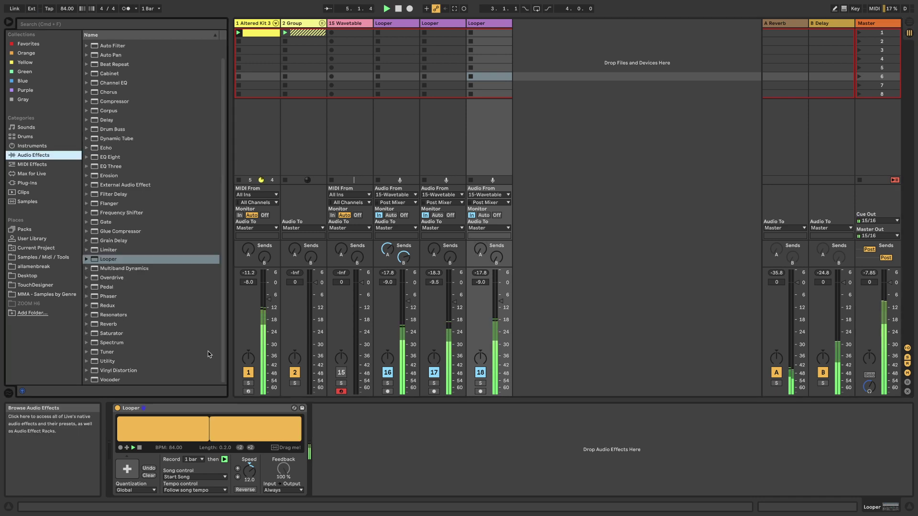
pyautogui.scroll(2, 135, 187)
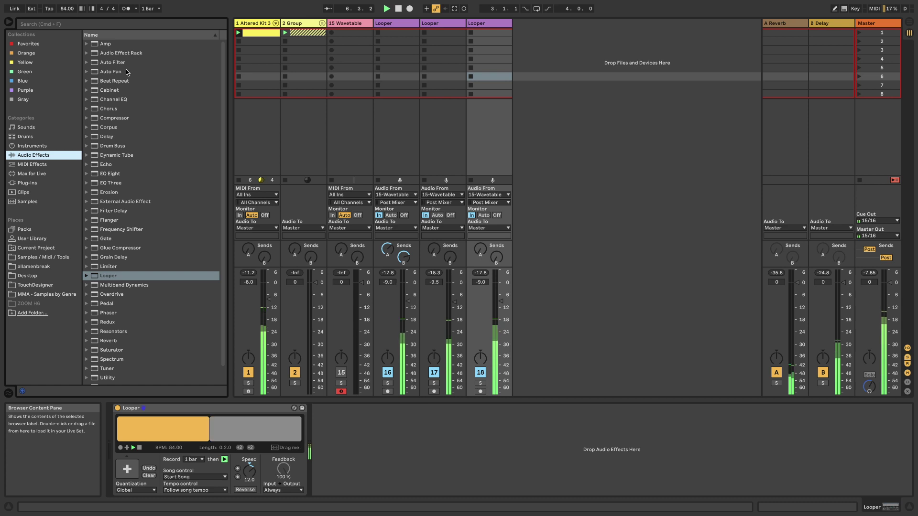
pyautogui.doubleClick(125, 72)
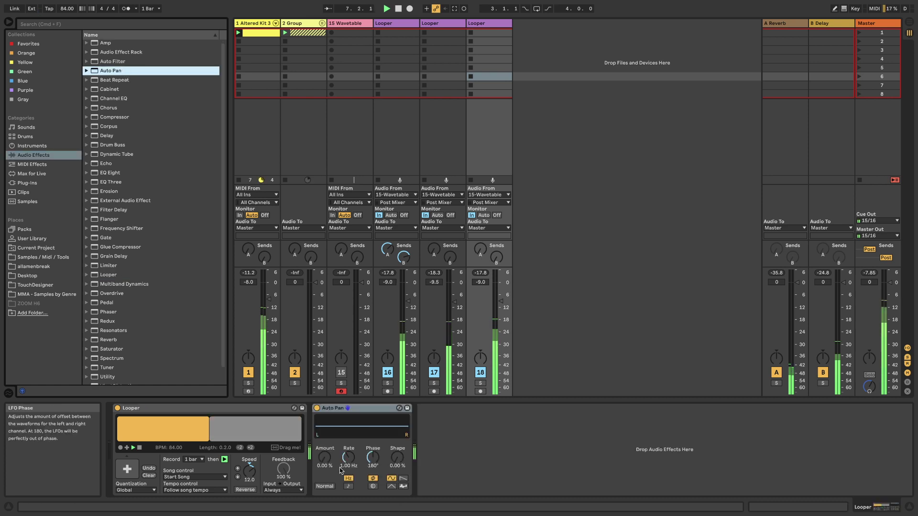
# - Give the Auto Pan a sawtooth waveform with an amount of 100 % and a phase of 0°
pyautogui.click(403, 478)
pyautogui.moveTo(324, 457); pyautogui.dragTo(325, 411)
pyautogui.moveTo(369, 466); pyautogui.dragTo(369, 483)
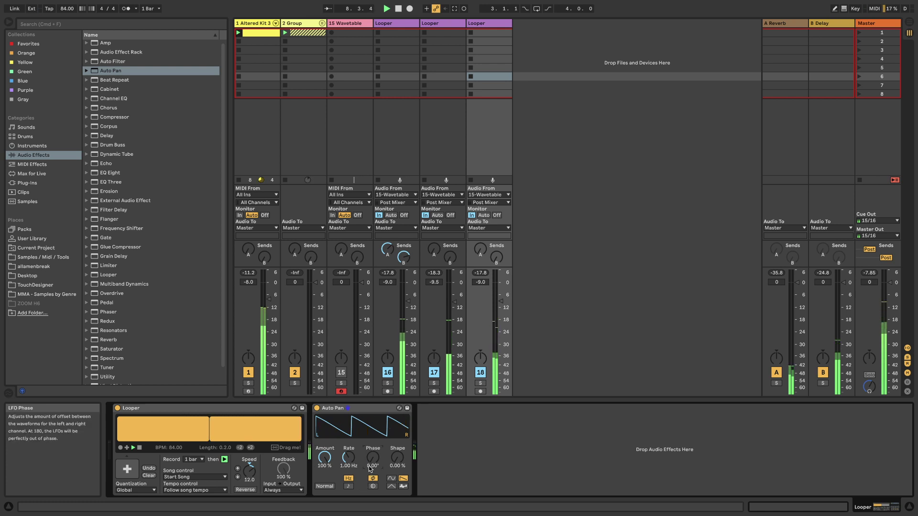
# - Sync the Auto Pan rate to the tempo at 1/8 with an offset of 88.6°, and compare the sound with the effect bypassed
pyautogui.click(350, 486)
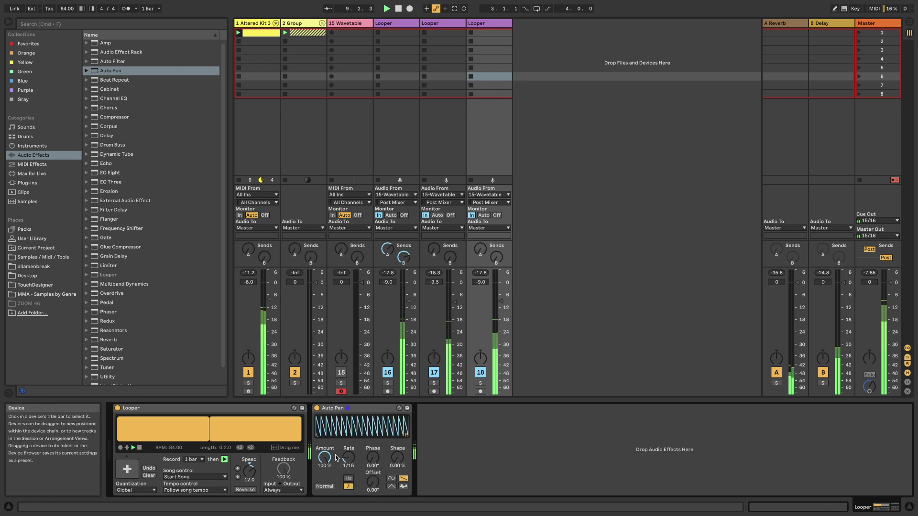
pyautogui.moveTo(349, 458); pyautogui.dragTo(349, 434)
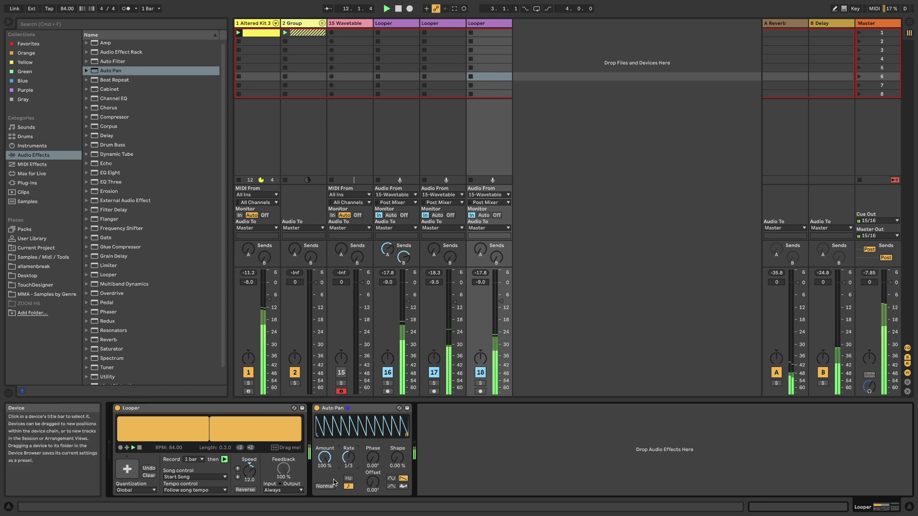
pyautogui.moveTo(349, 458); pyautogui.dragTo(348, 460)
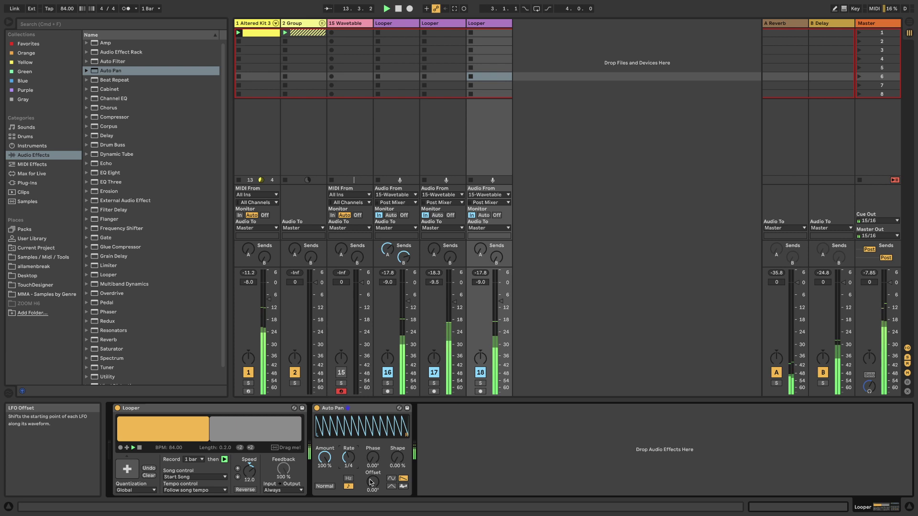
pyautogui.moveTo(350, 462); pyautogui.dragTo(349, 466)
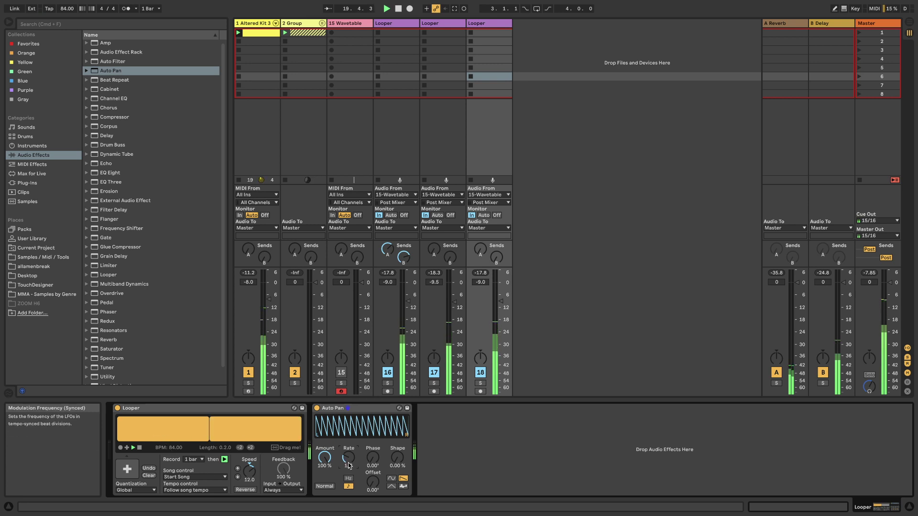
pyautogui.moveTo(375, 491); pyautogui.dragTo(375, 474)
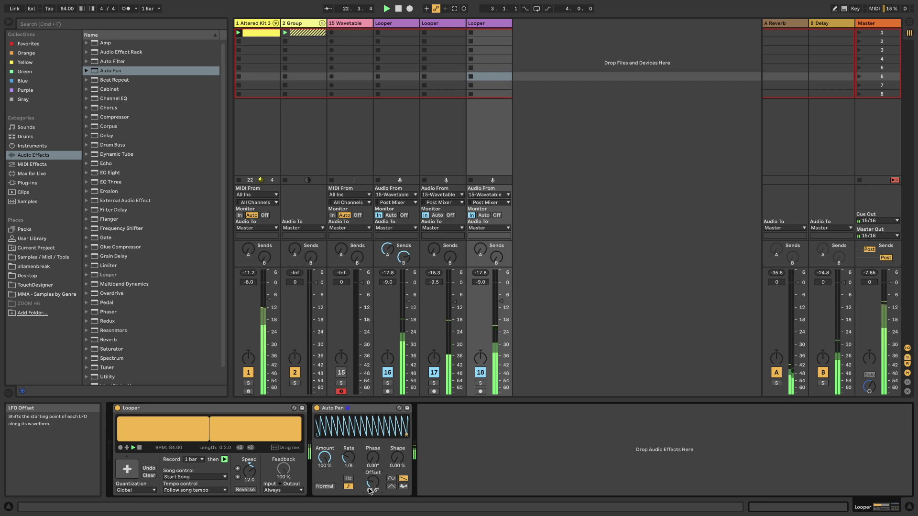
pyautogui.click(317, 409)
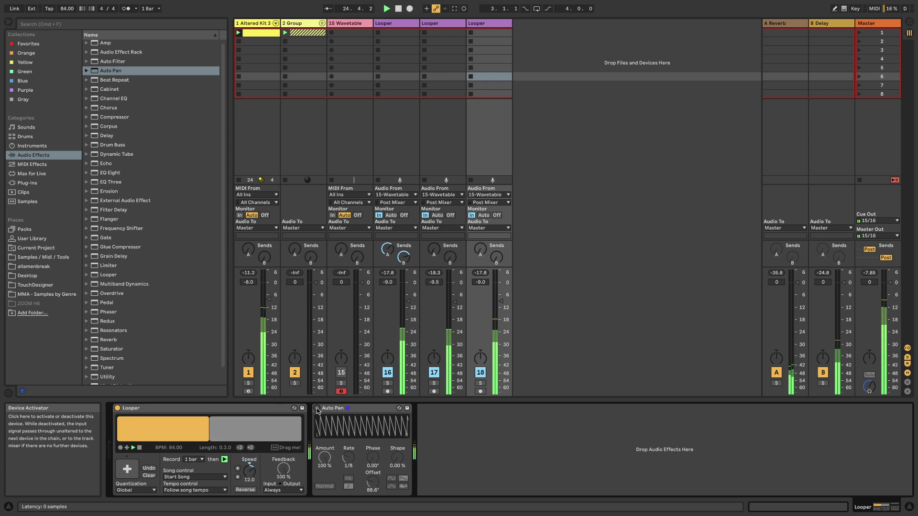
pyautogui.click(317, 409)
# - Group the Auto Pan into an Audio Effect Rack and duplicate its chain, setting the second chain's Auto Pan rate to 1/2
pyautogui.click(347, 409)
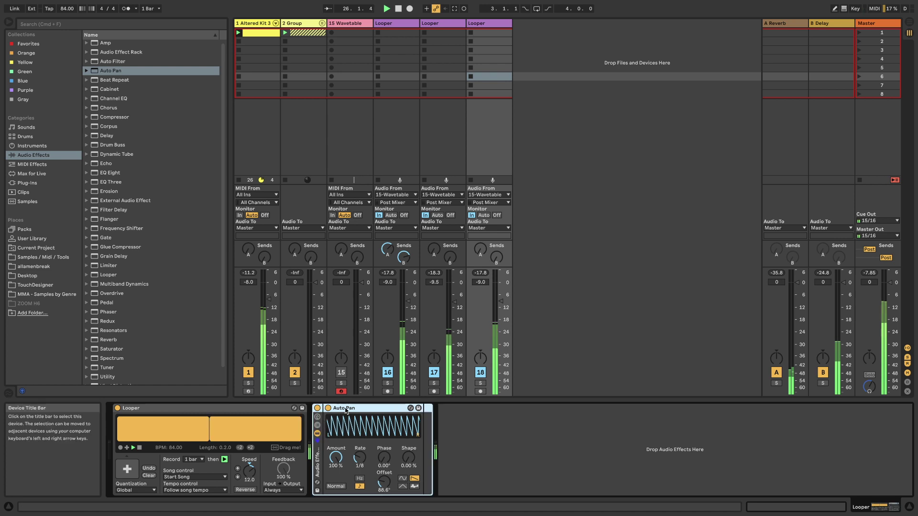
pyautogui.press('super+g')
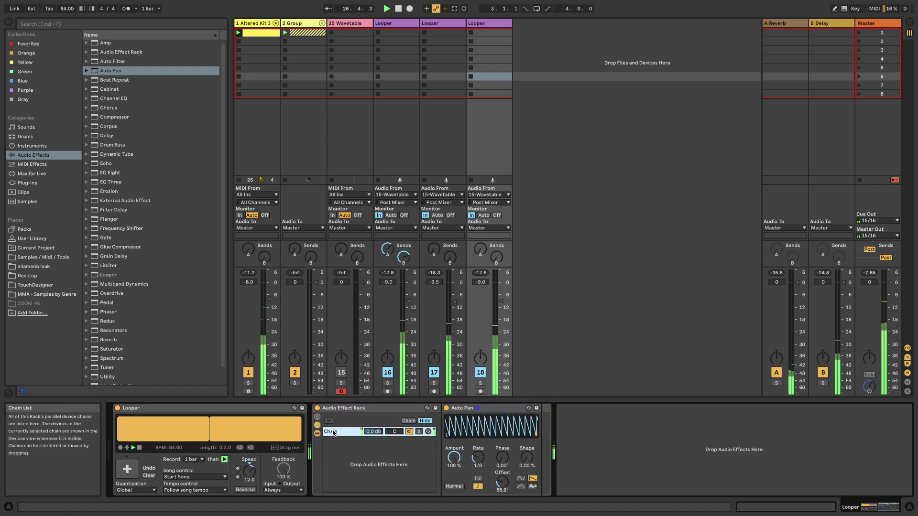
pyautogui.press('super+d')
pyautogui.click(350, 433)
pyautogui.click(346, 442)
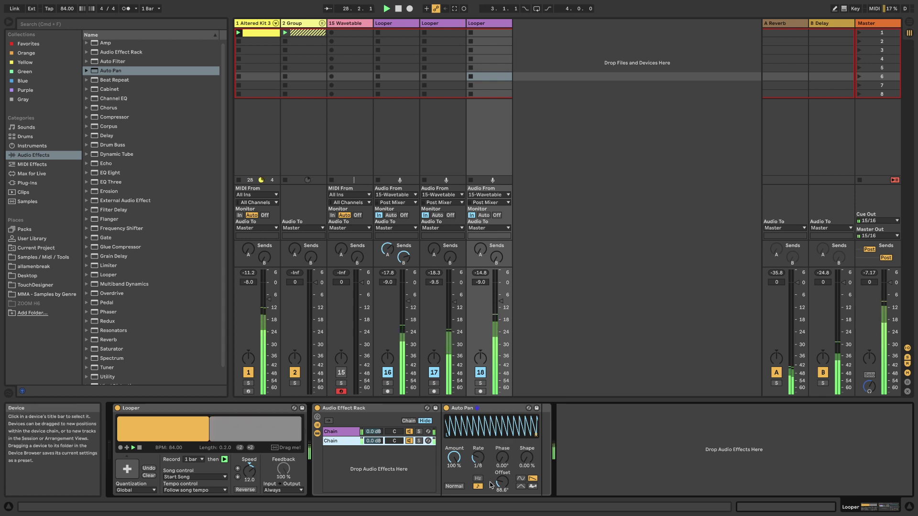
pyautogui.moveTo(479, 463); pyautogui.dragTo(479, 447)
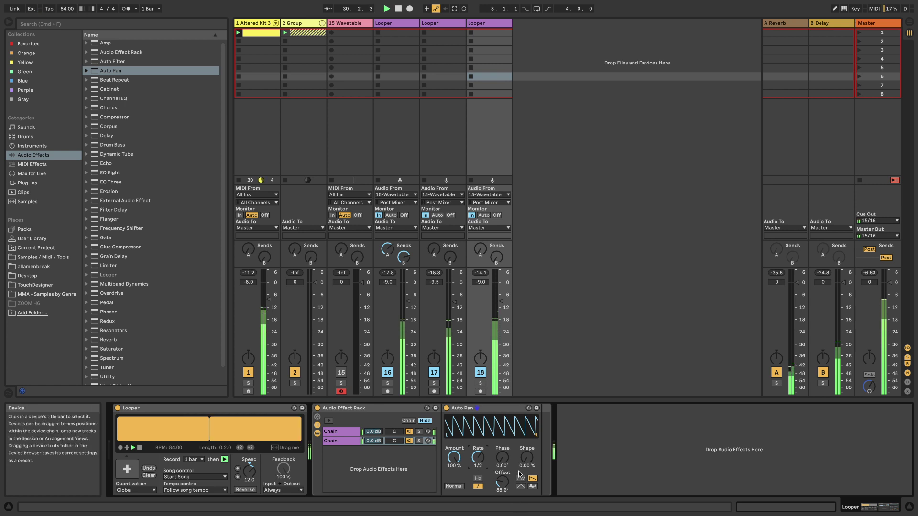
# - Pan the rack's first chain to 50R and the second to 50L, and lower the double-speed track's volume to -13.3 dB
pyautogui.moveTo(397, 441)
pyautogui.mouseDown()
pyautogui.moveTo(397, 449)
pyautogui.moveTo(395, 425)
pyautogui.mouseUp()
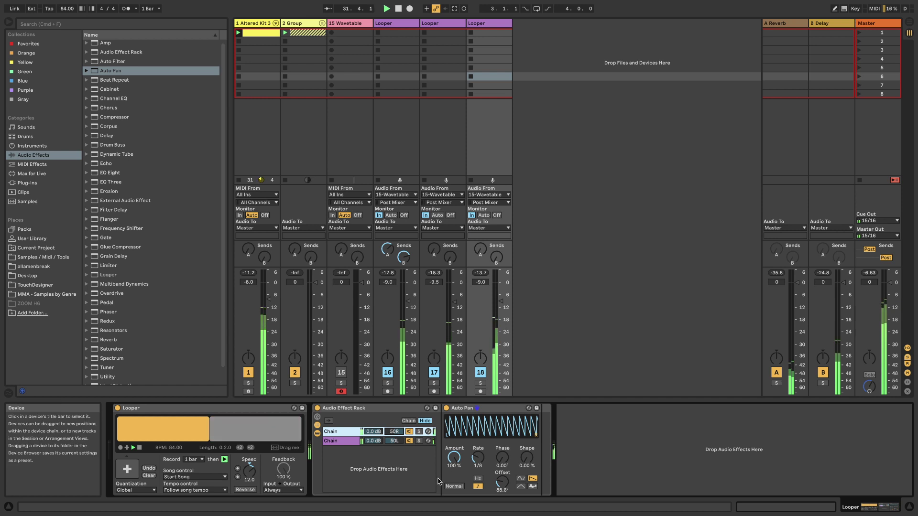
pyautogui.moveTo(501, 301); pyautogui.dragTo(501, 308)
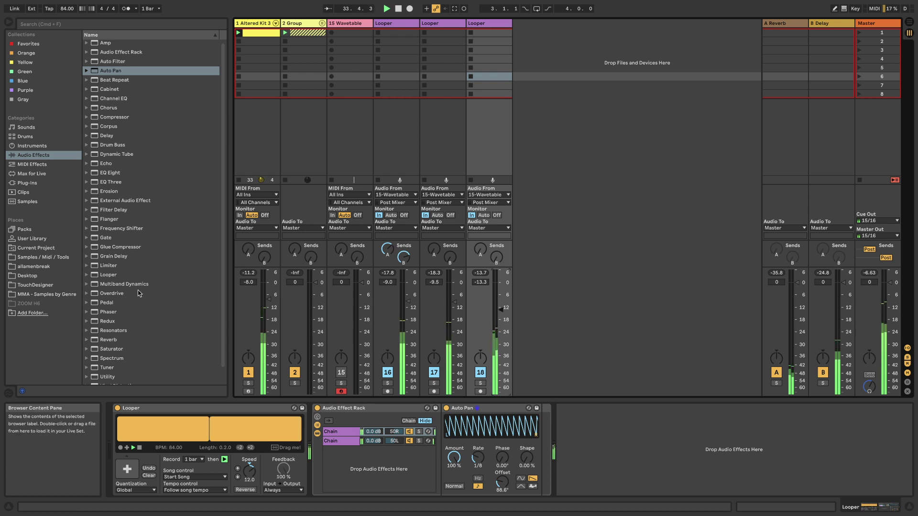
# - Add an Echo audio effect after the Audio Effect Rack on the double-speed track
pyautogui.scroll(-2, 136, 294)
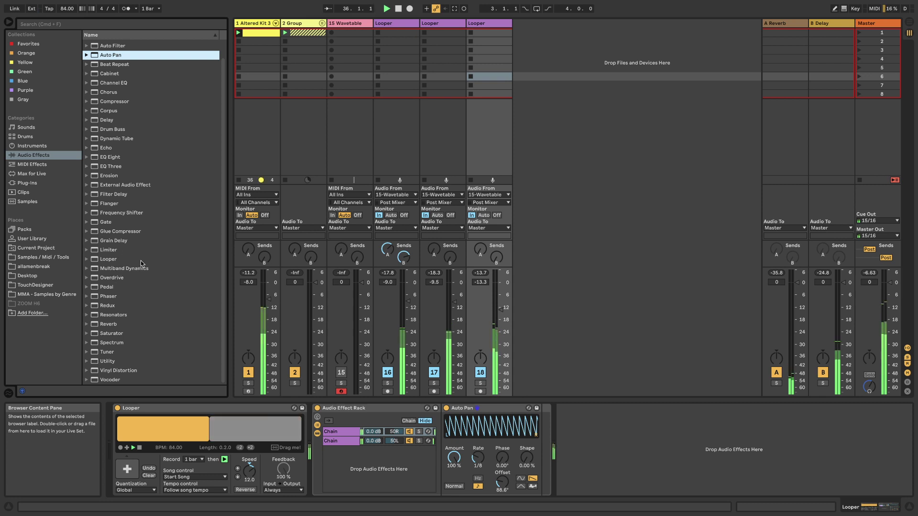
pyautogui.scroll(1, 141, 260)
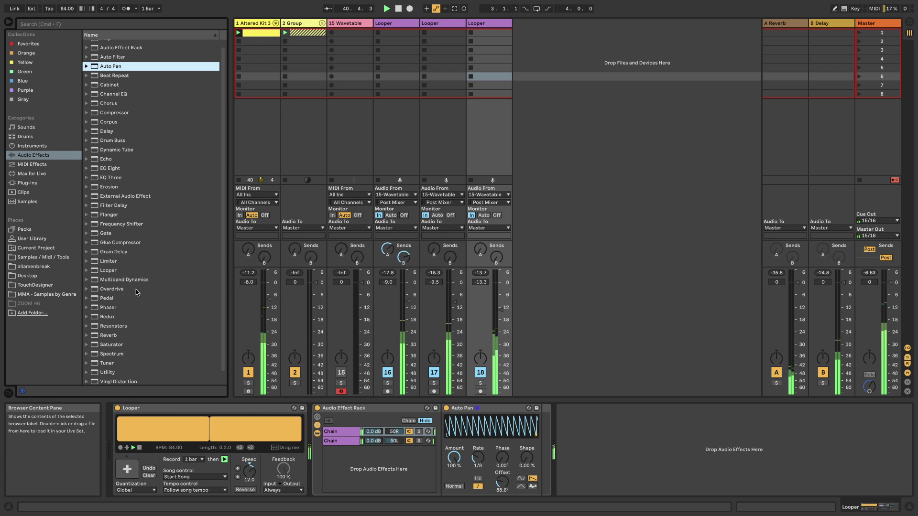
pyautogui.moveTo(113, 160); pyautogui.dragTo(582, 464)
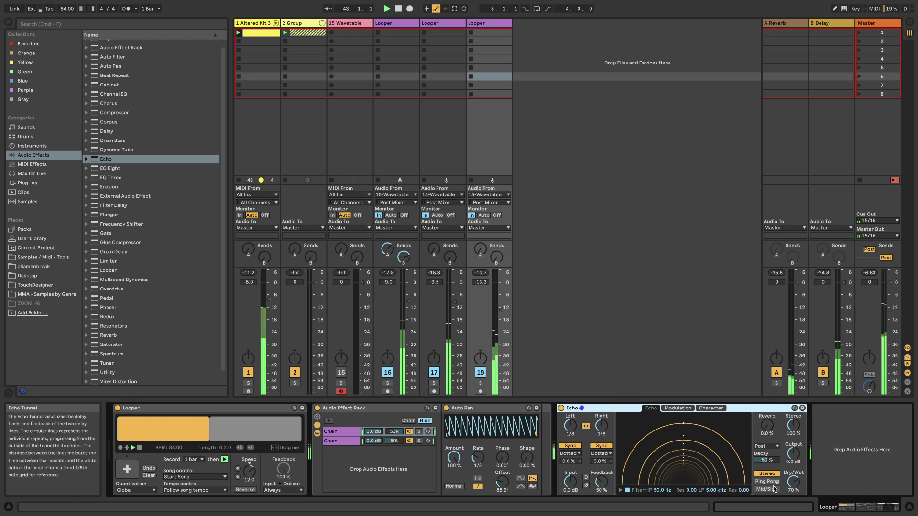
# - Set the Echo's reverb to 36 %, unlink its delay channels, and set the right delay to 1/2 and feedback to 56 %
pyautogui.moveTo(767, 425); pyautogui.dragTo(768, 411)
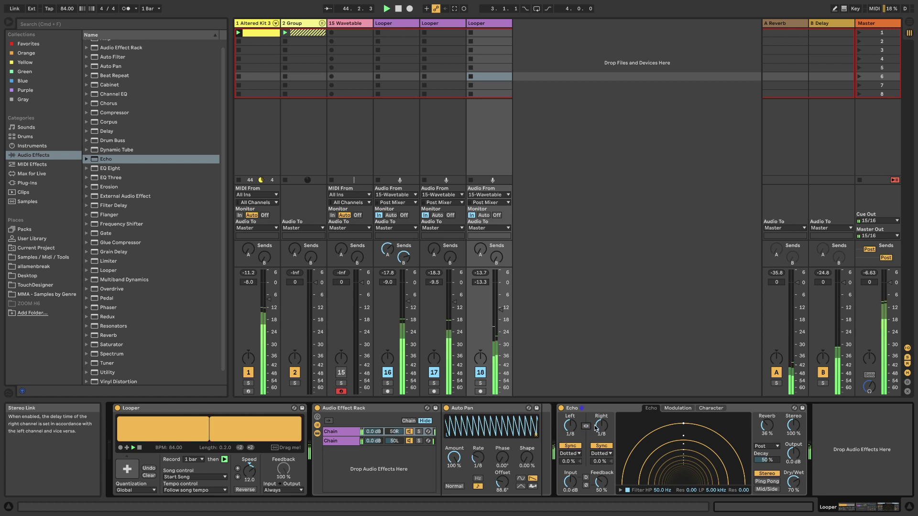
pyautogui.click(342, 433)
pyautogui.moveTo(597, 433); pyautogui.dragTo(598, 423)
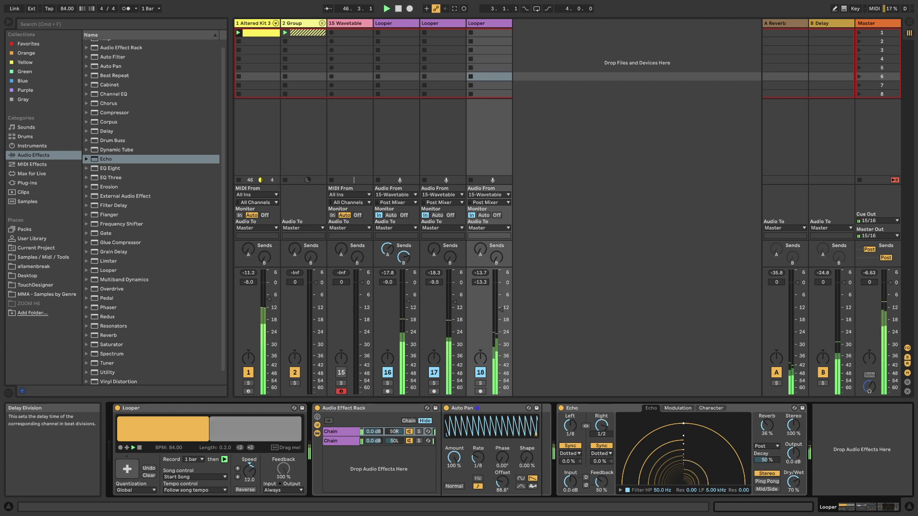
pyautogui.moveTo(603, 486); pyautogui.dragTo(603, 483)
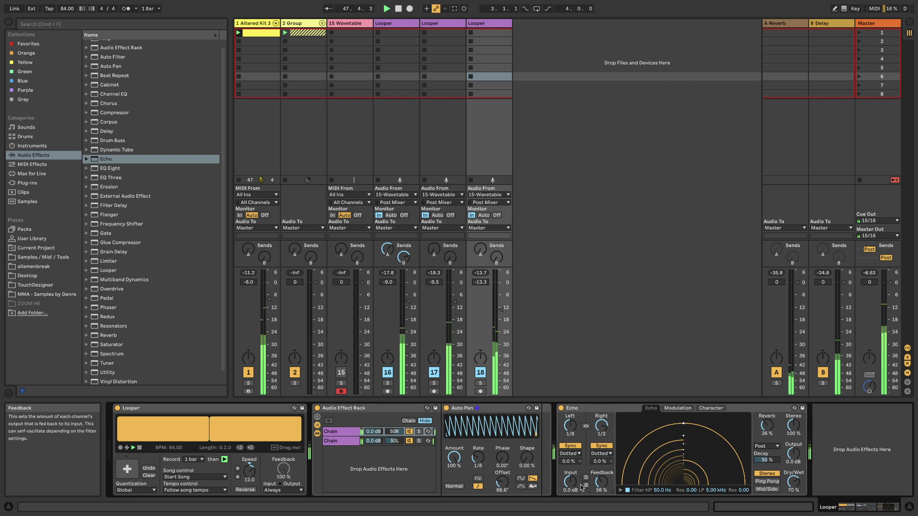
# - Switch the Echo to Ping Pong mode with 26 % reverb, 144 % stereo width and 31 % dry/wet, comparing it with the effect bypassed
pyautogui.click(767, 481)
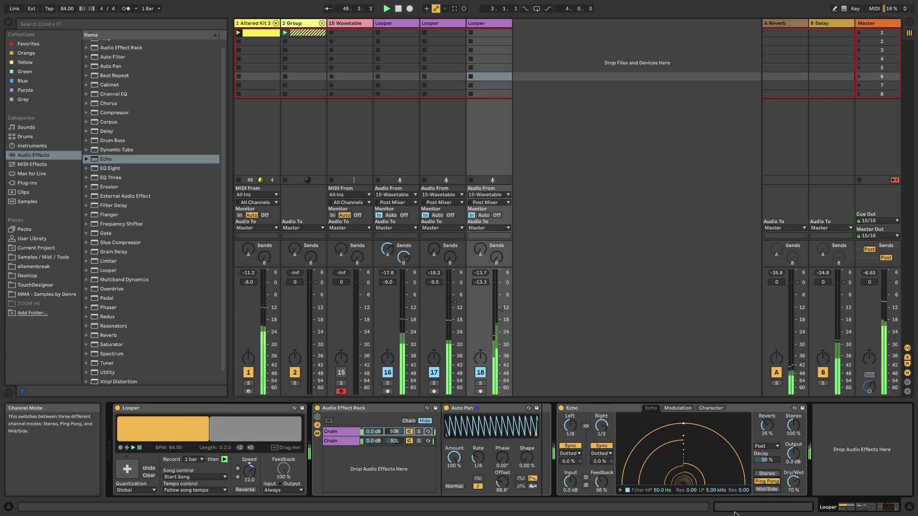
pyautogui.moveTo(767, 425); pyautogui.dragTo(793, 406)
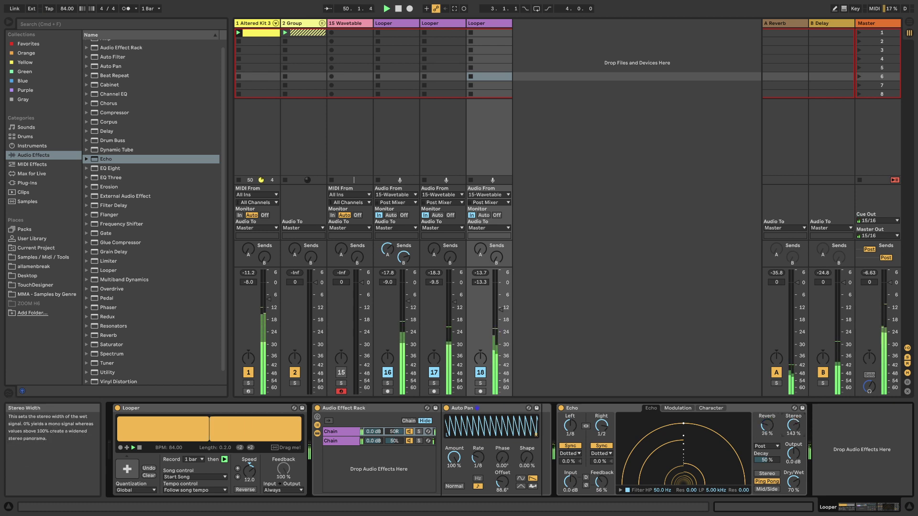
pyautogui.click(561, 409)
pyautogui.click(561, 409)
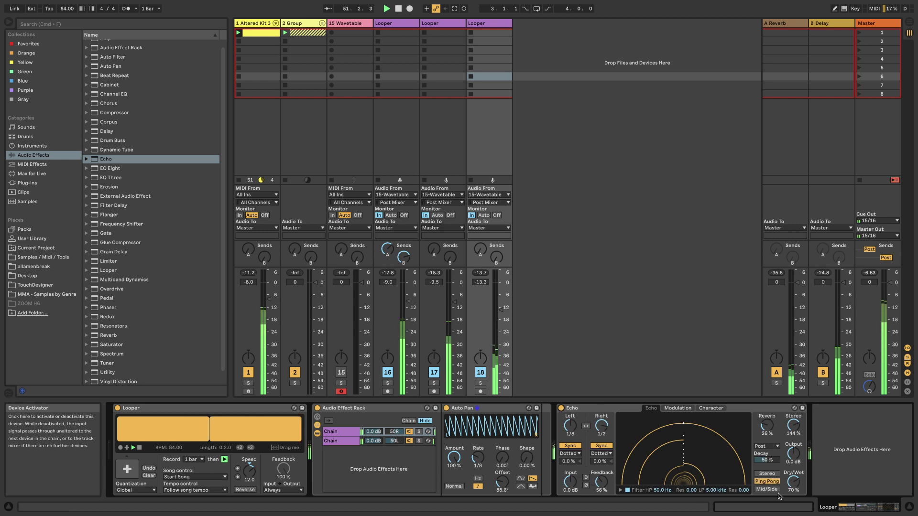
pyautogui.moveTo(793, 482)
pyautogui.mouseDown()
pyautogui.moveTo(793, 502)
pyautogui.moveTo(793, 474)
pyautogui.mouseUp()
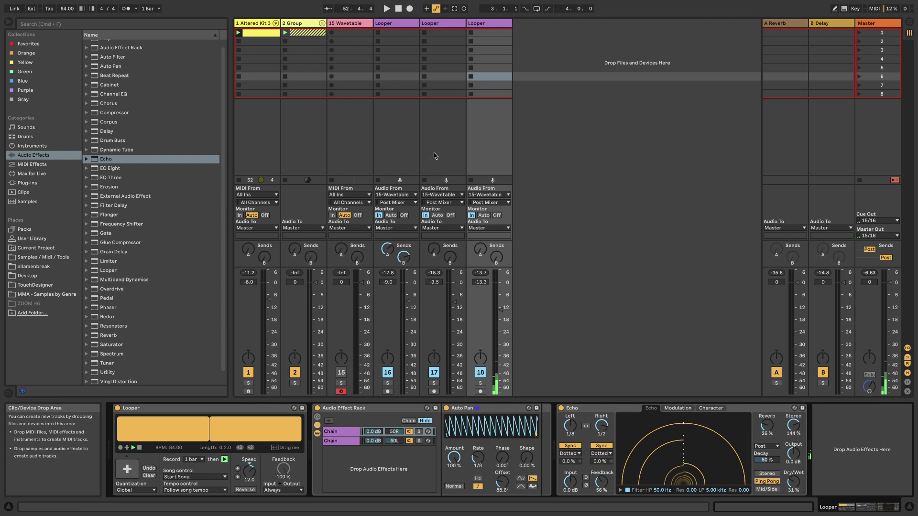
# - Review the device chains of the normal, half-speed and double-speed Looper tracks, ending on the original loop's track
pyautogui.click(388, 24)
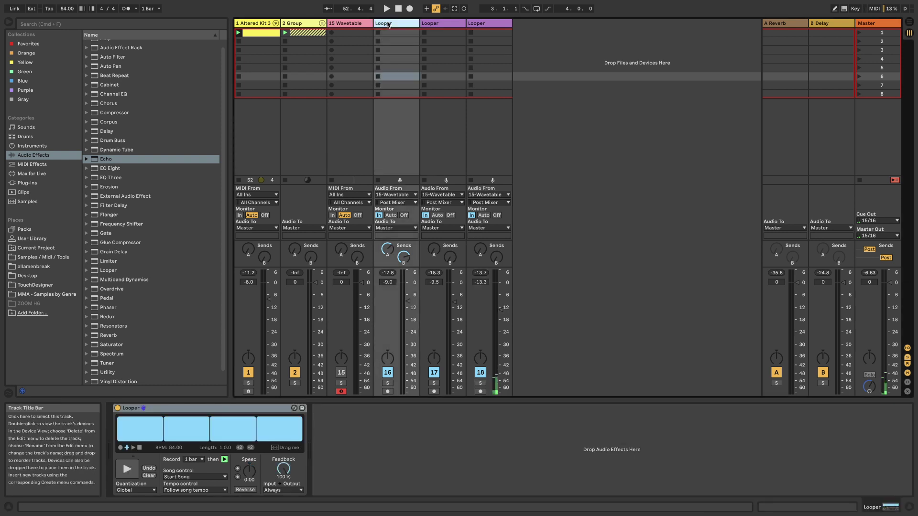
pyautogui.click(425, 25)
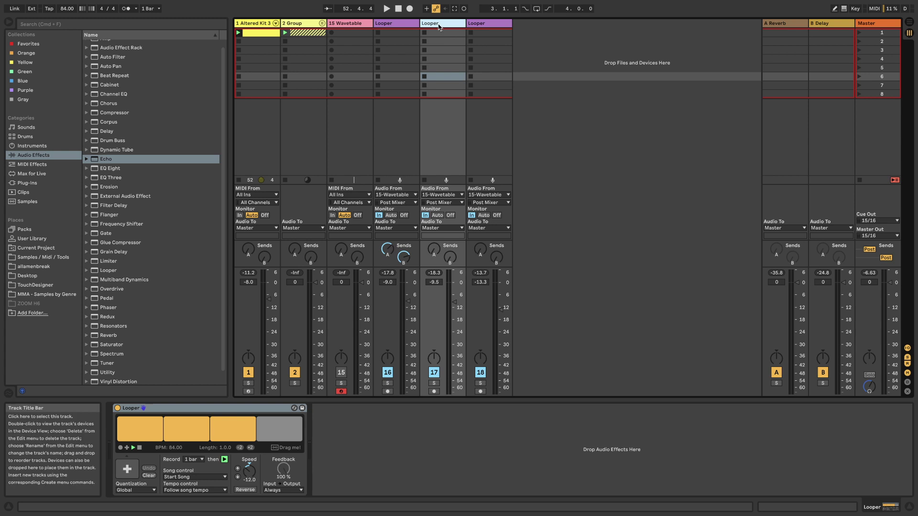
pyautogui.click(477, 27)
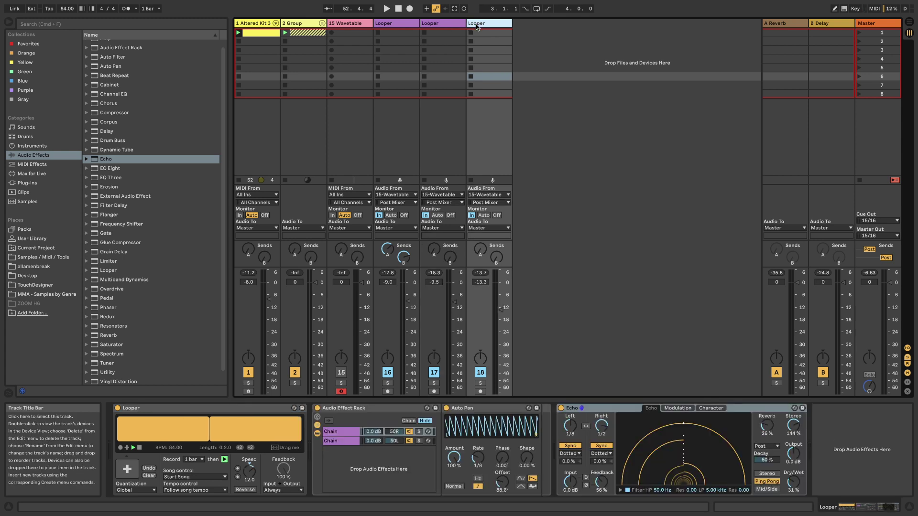
pyautogui.click(433, 31)
pyautogui.click(403, 30)
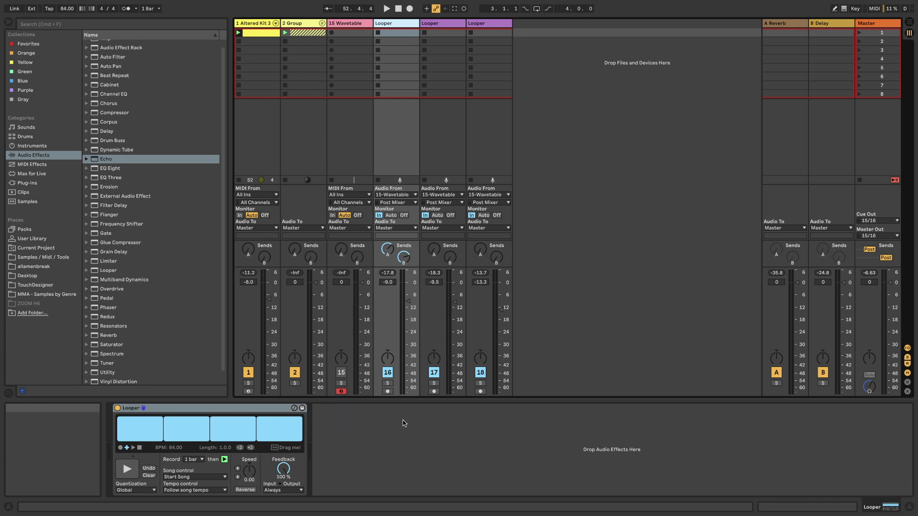
# - With the set playing, unfold 2 Group and unmute its nested 9 Group and 3 Group, setting 9 Group's volume to -9.0 dB
pyautogui.press('space')
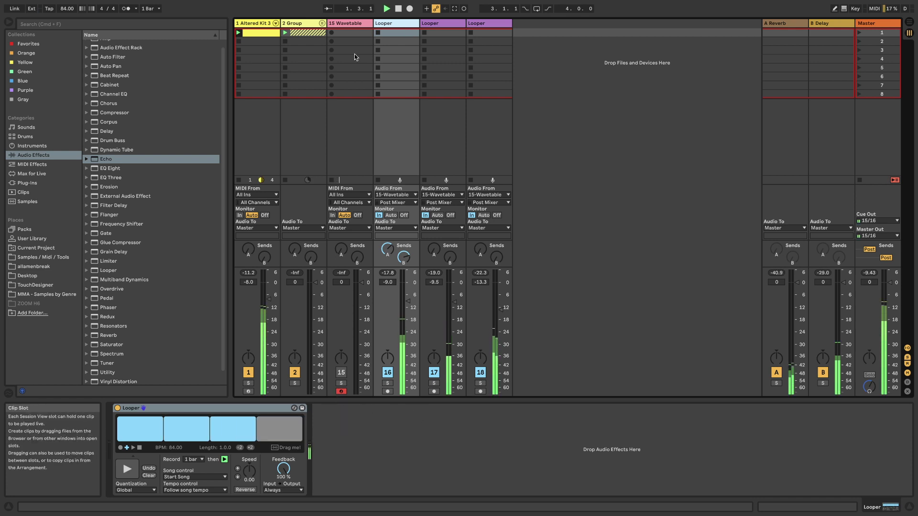
pyautogui.click(322, 23)
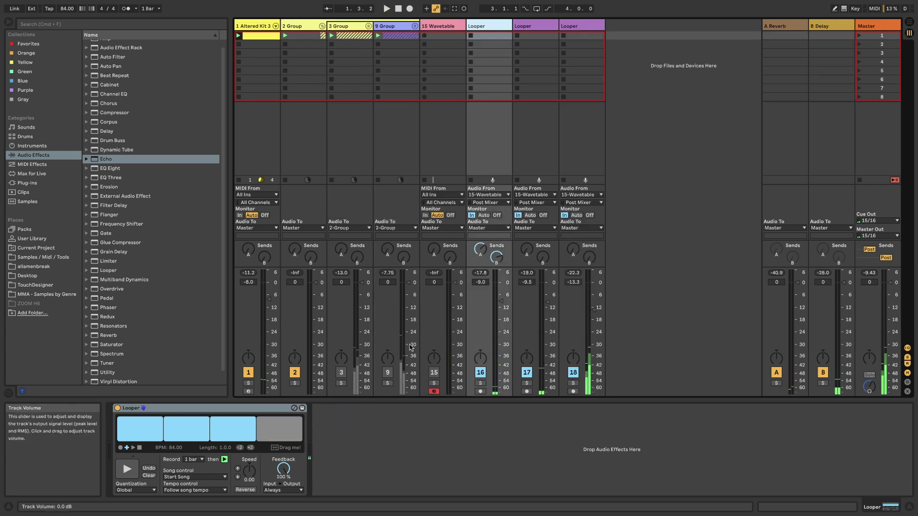
pyautogui.click(387, 374)
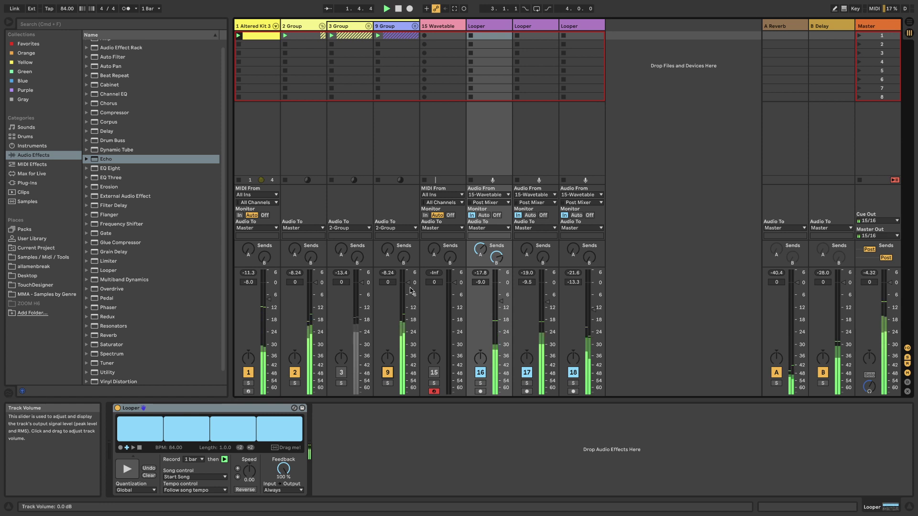
pyautogui.moveTo(408, 283); pyautogui.dragTo(407, 300)
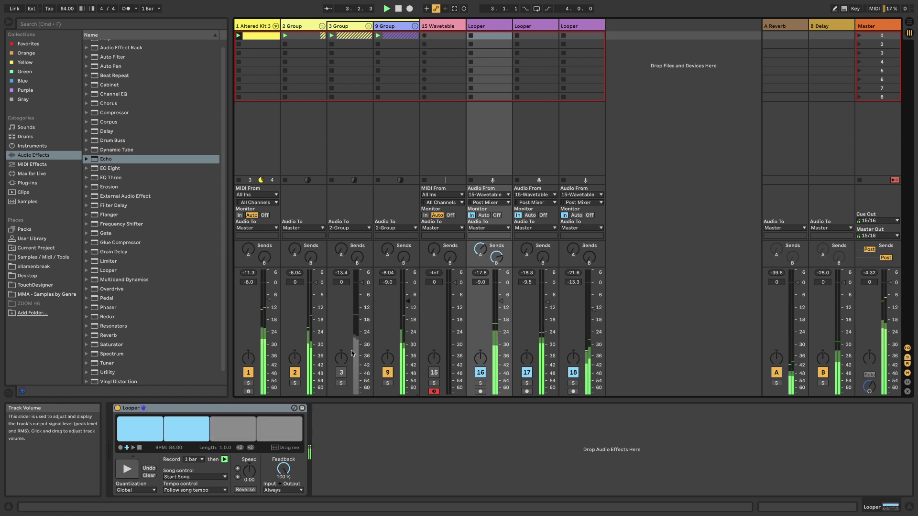
pyautogui.click(342, 375)
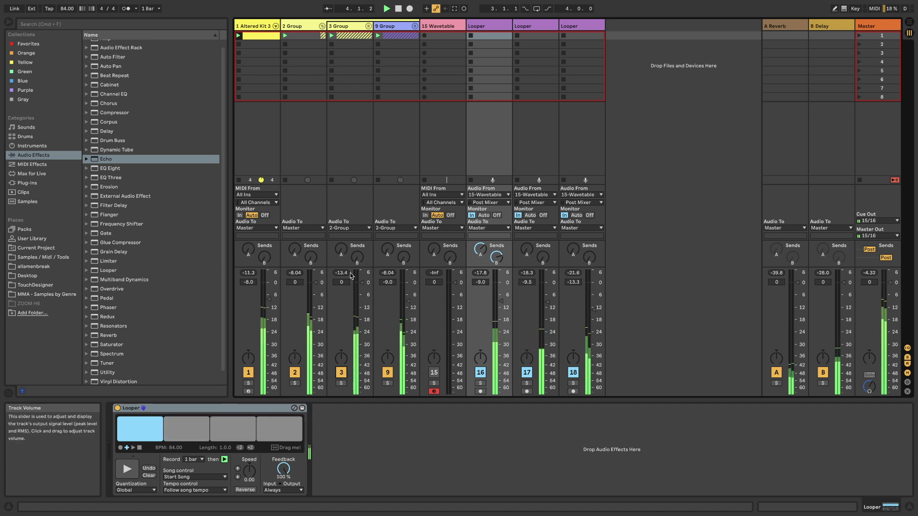